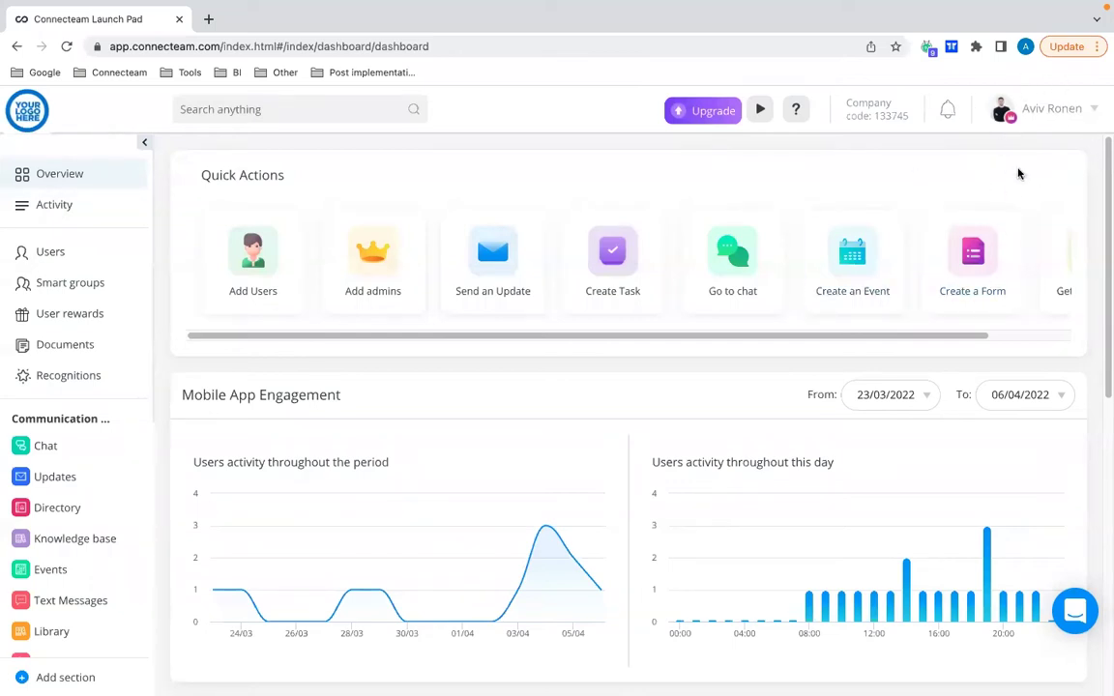
# Open the owner's profile dropdown at the top right of the dashboard
pyautogui.click(1087, 109)
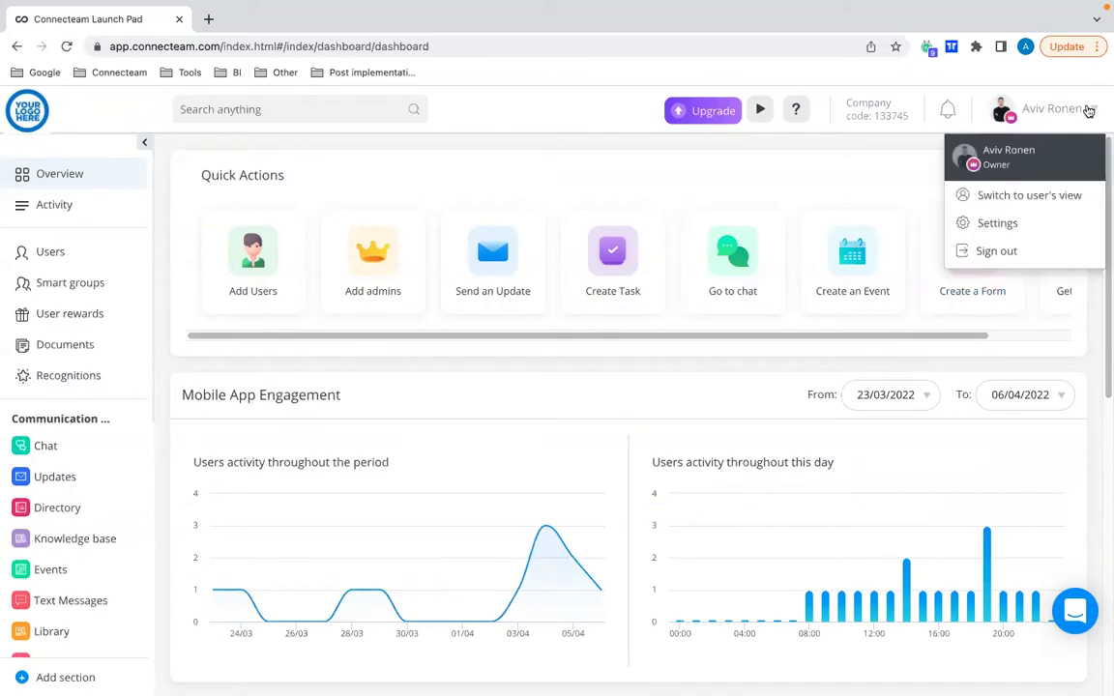
# Review pay rate settings (enabled, US Dollars, admin at View only), then go to Users
pyautogui.click(997, 224)
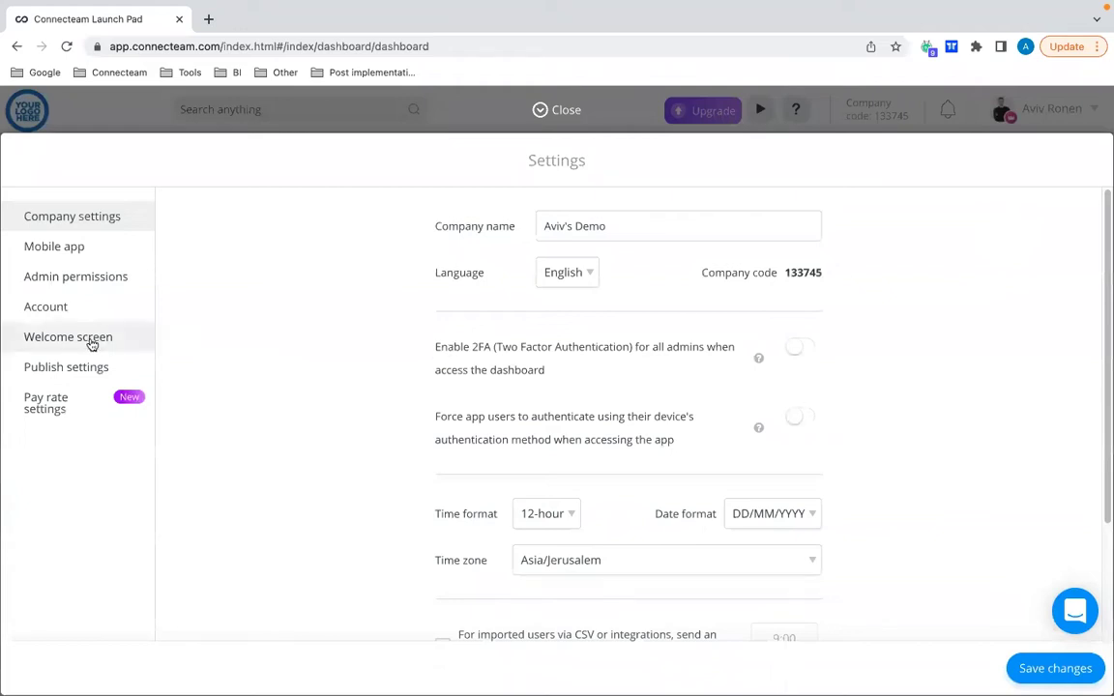
pyautogui.click(54, 410)
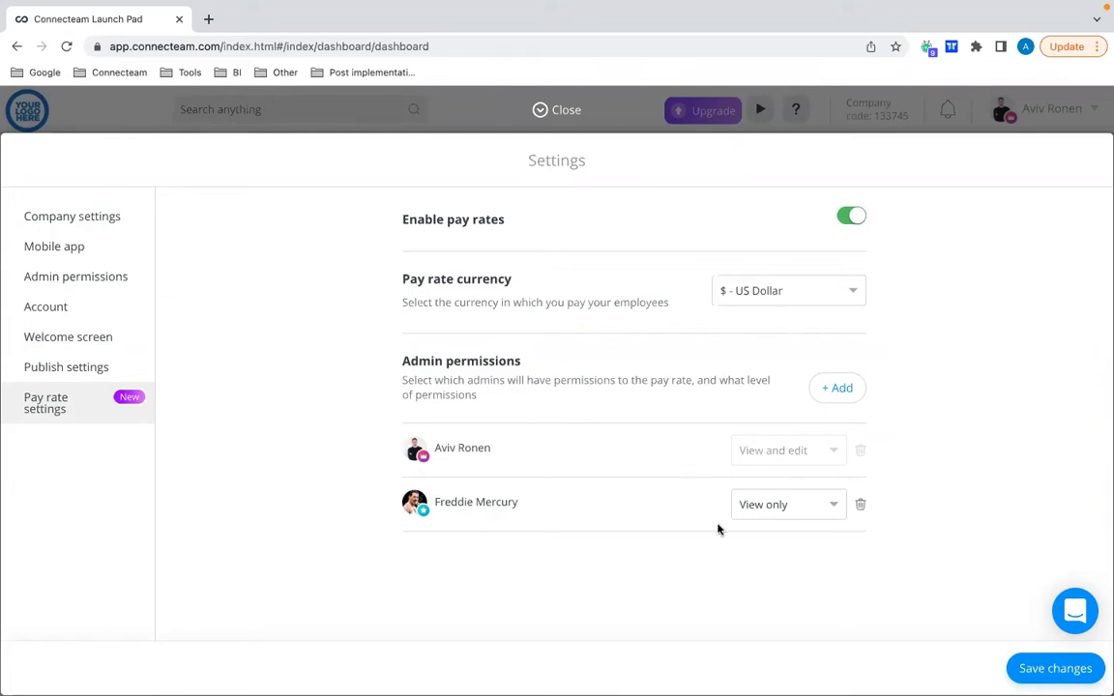
pyautogui.click(808, 510)
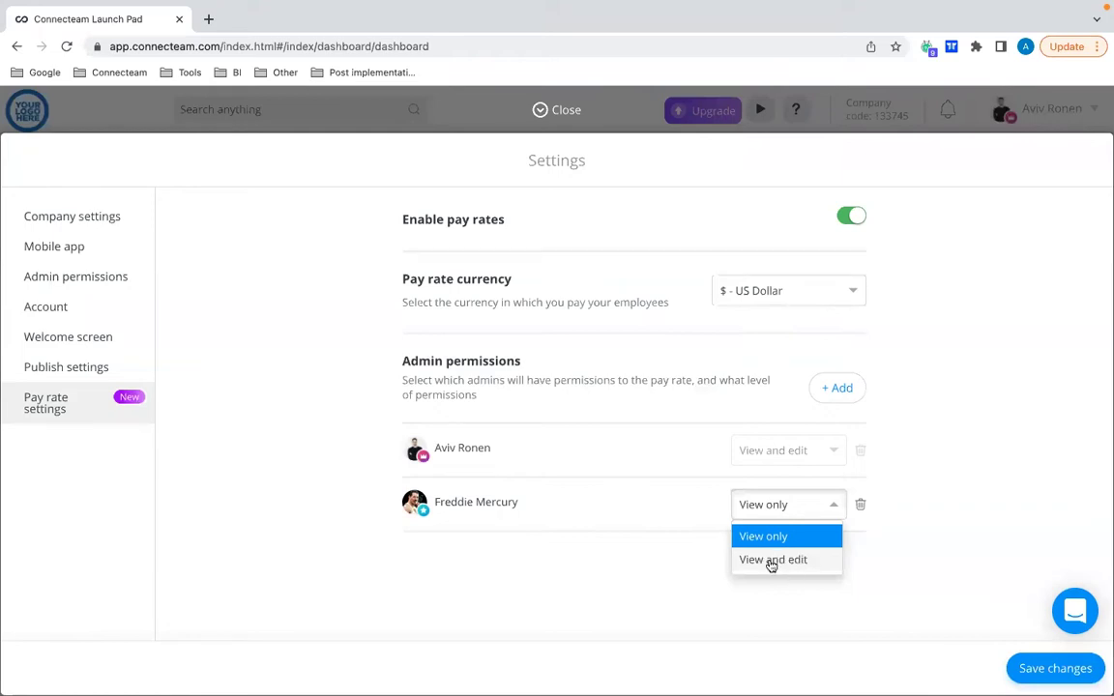
pyautogui.click(948, 329)
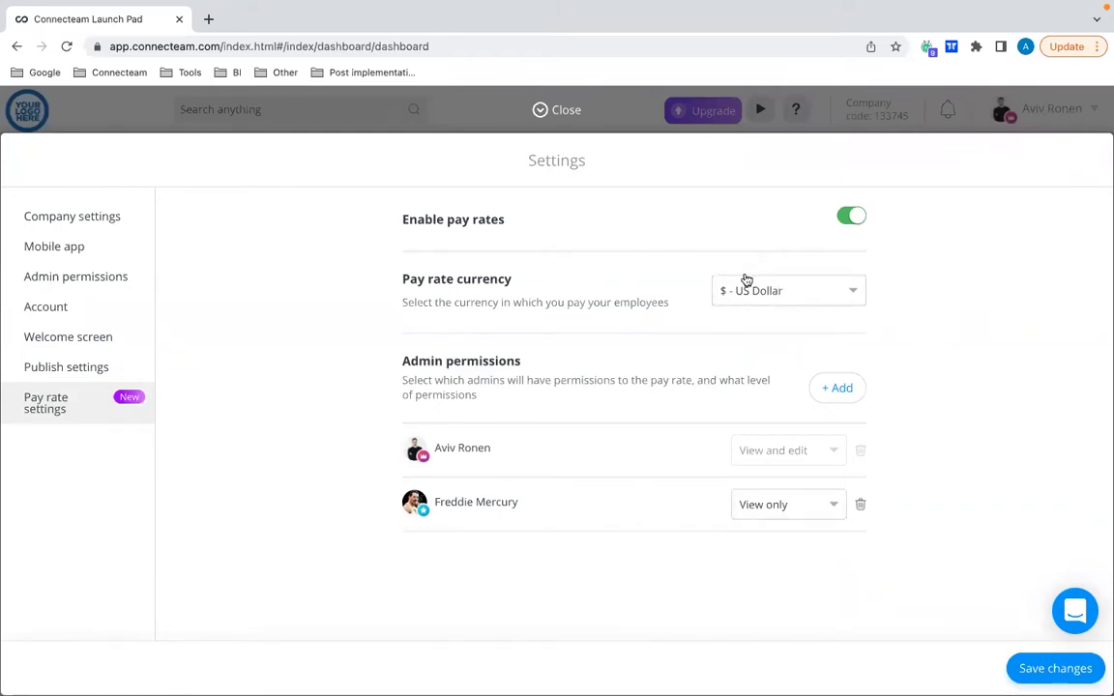
pyautogui.click(564, 116)
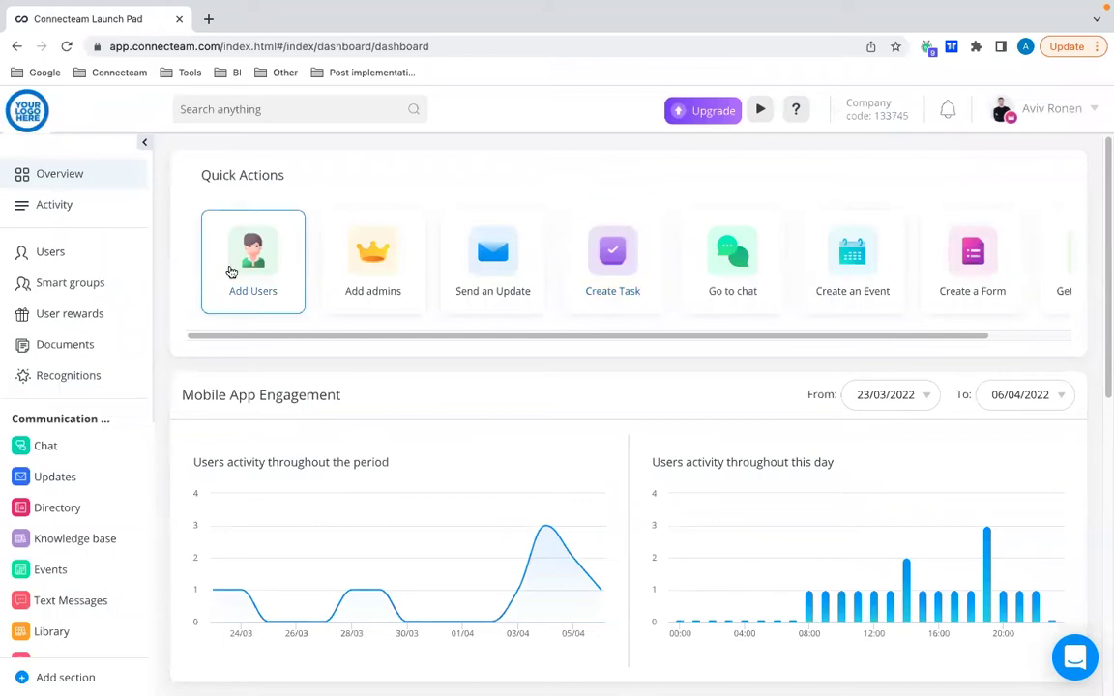
pyautogui.click(64, 254)
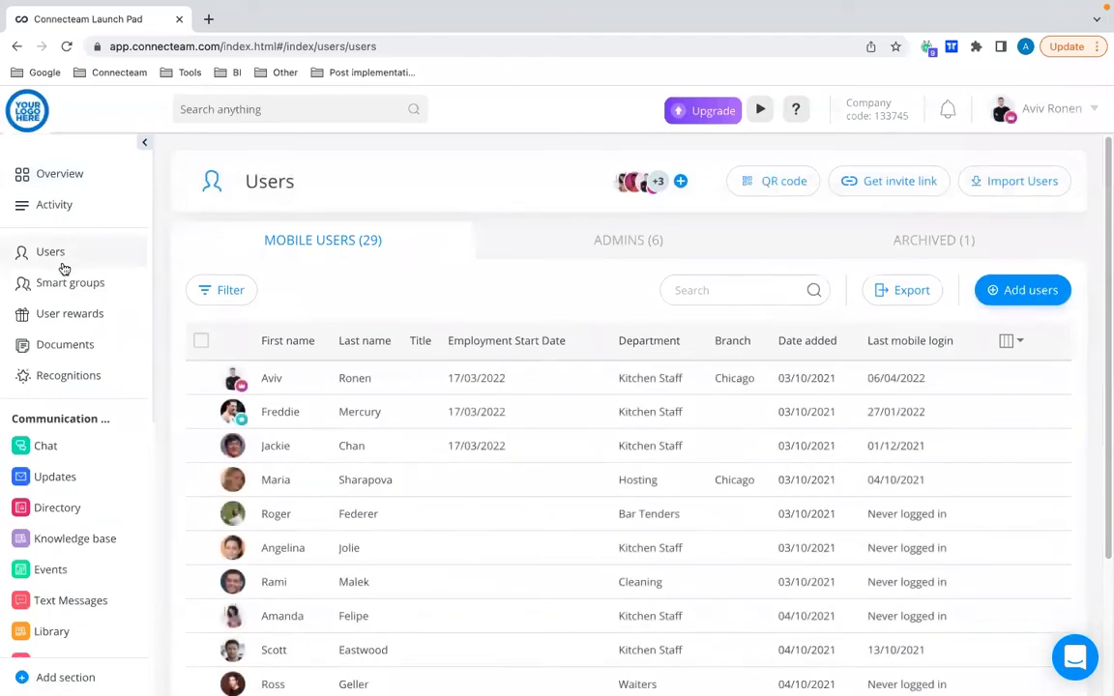
# Set the Hosting employee's pay rate to a $50 per hour wage
pyautogui.click(496, 484)
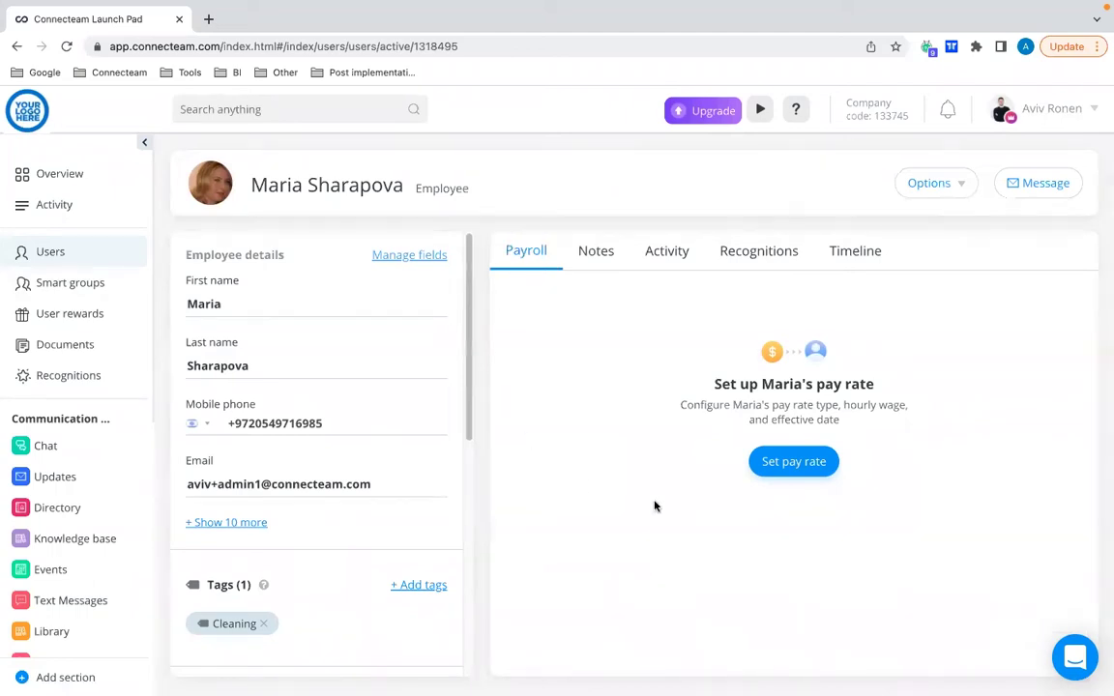
pyautogui.click(788, 462)
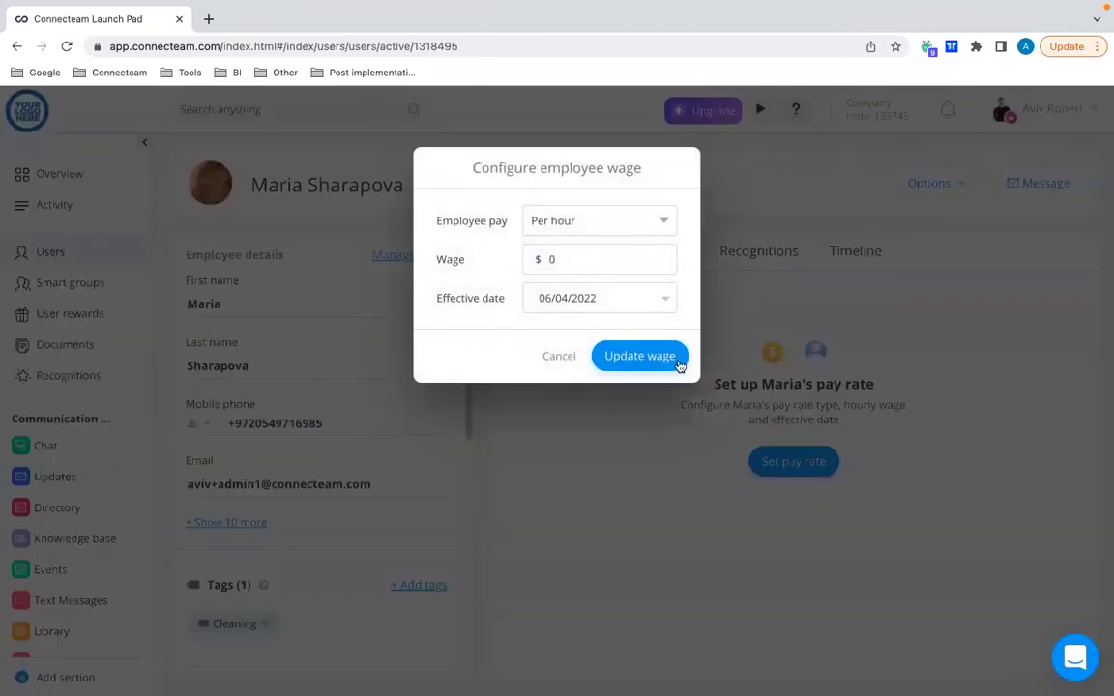
pyautogui.click(603, 228)
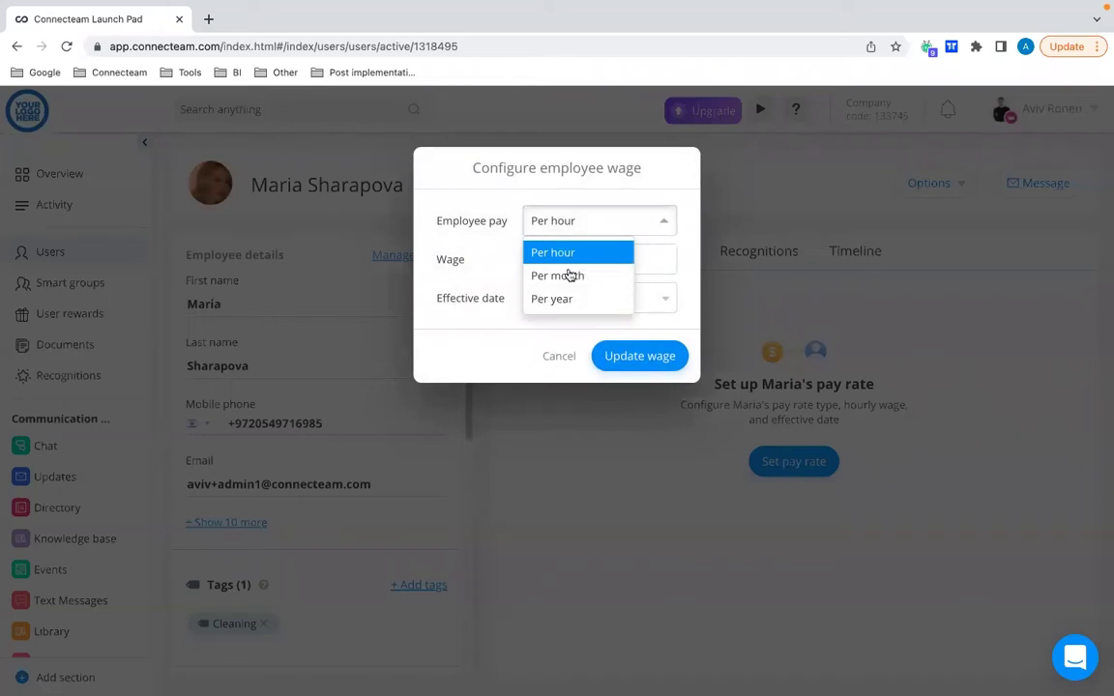
pyautogui.click(574, 253)
pyautogui.moveTo(557, 258); pyautogui.dragTo(545, 259)
pyautogui.write('50')
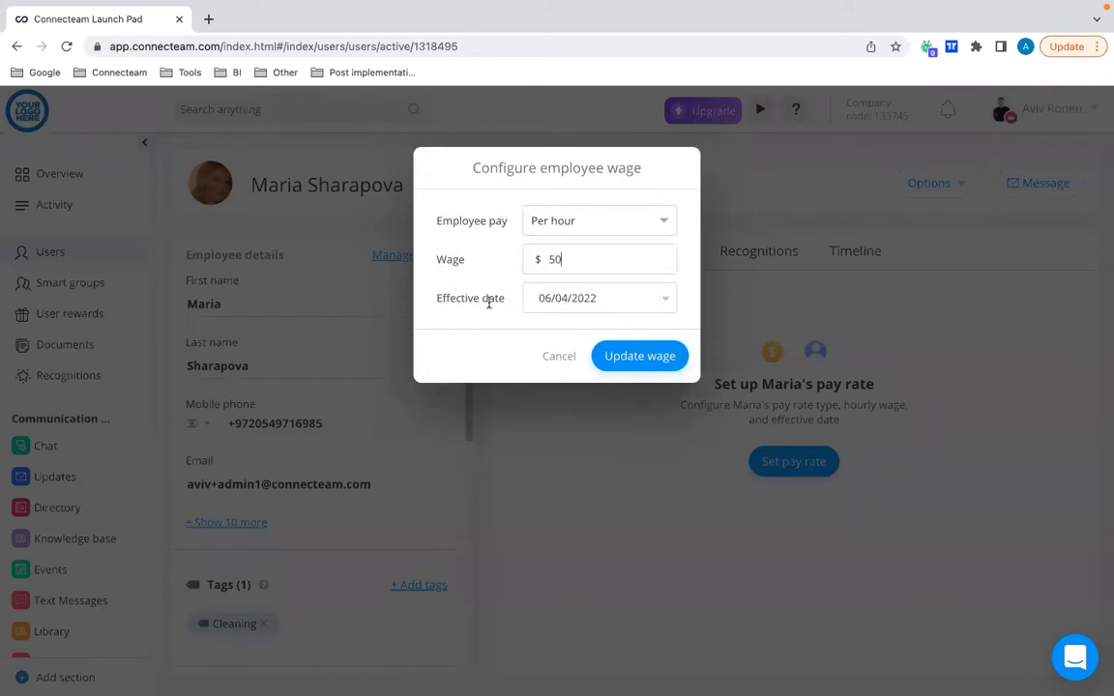
pyautogui.click(637, 358)
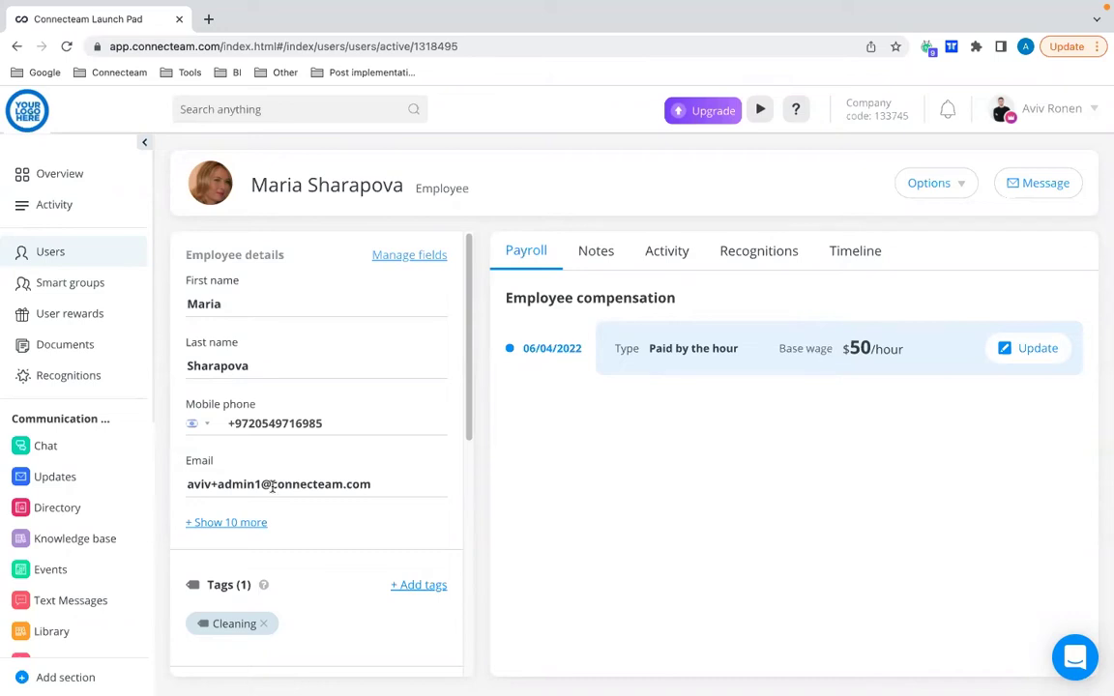
# Go to the Time Clock feature from the sidebar
pyautogui.scroll(-1, 81, 510)
pyautogui.scroll(-4, 83, 475)
pyautogui.click(77, 529)
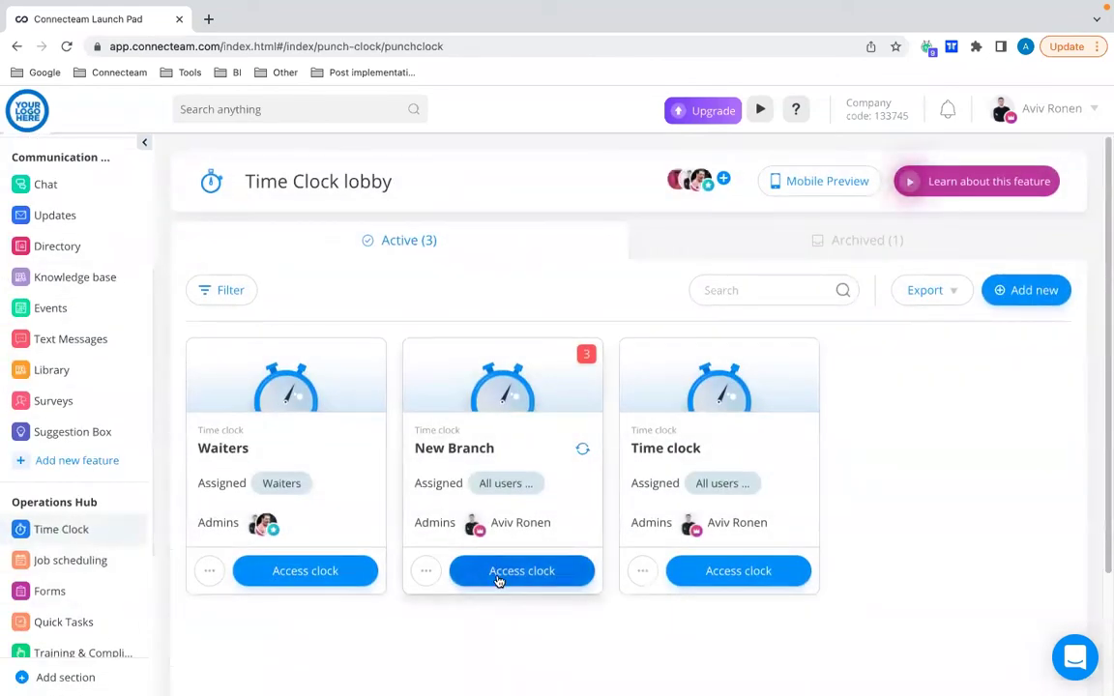
# Open the New Branch clock's timesheets, then its settings
pyautogui.click(510, 570)
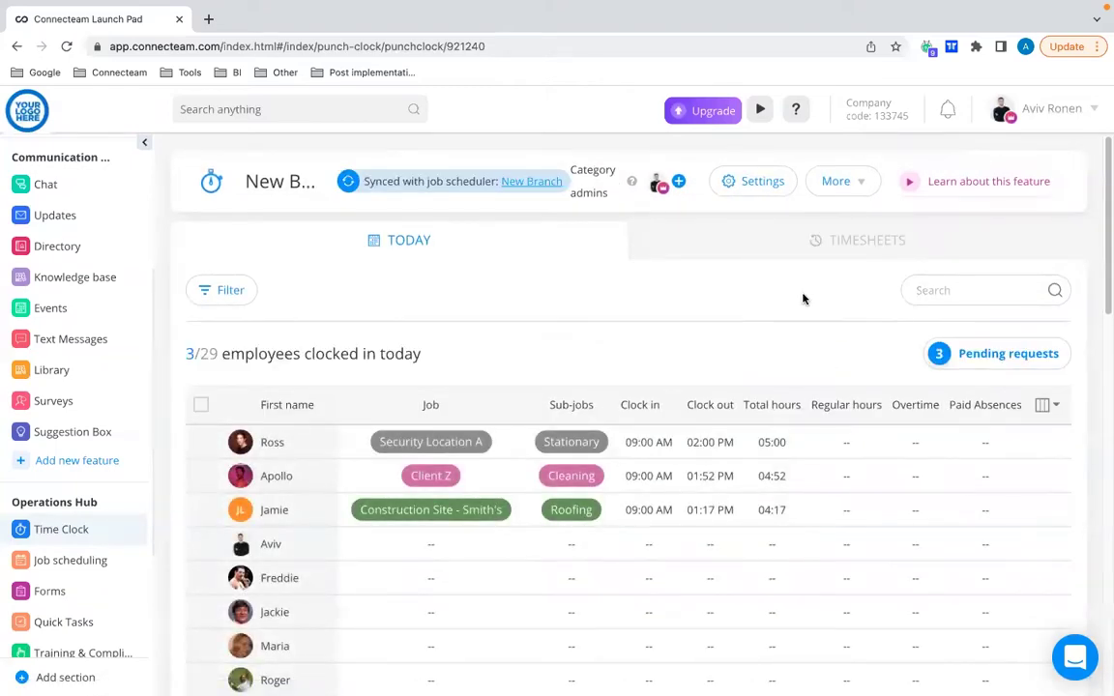
pyautogui.click(860, 243)
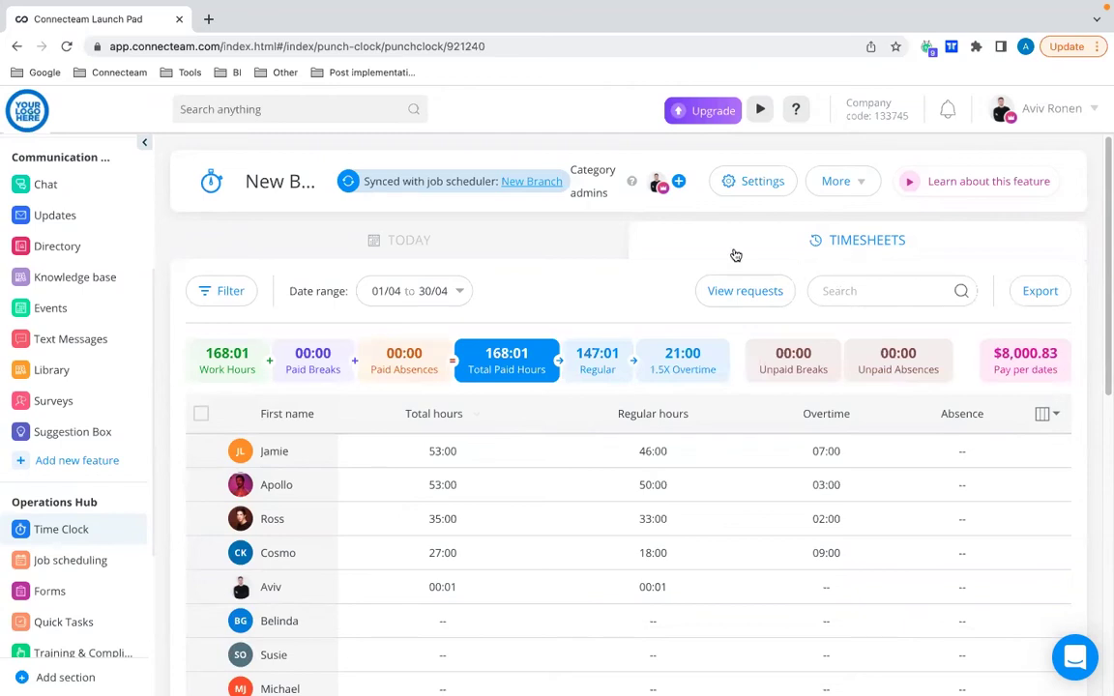
pyautogui.click(753, 182)
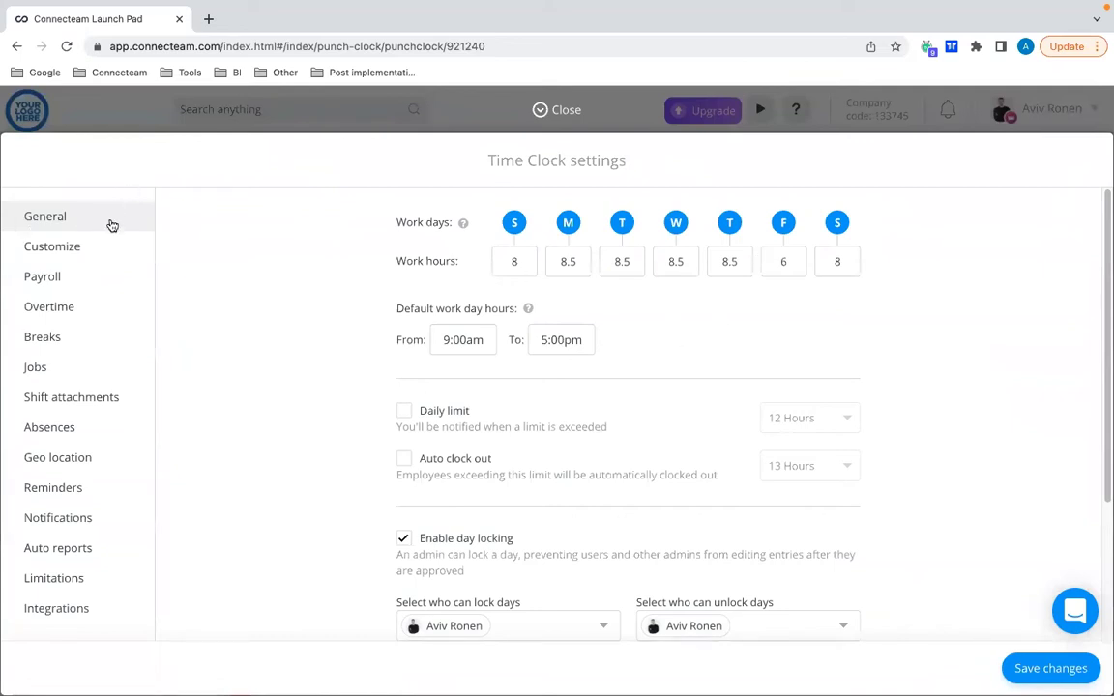
# Keep Show pay rates set to For qualified admins and save the time clock settings
pyautogui.scroll(-2, 519, 456)
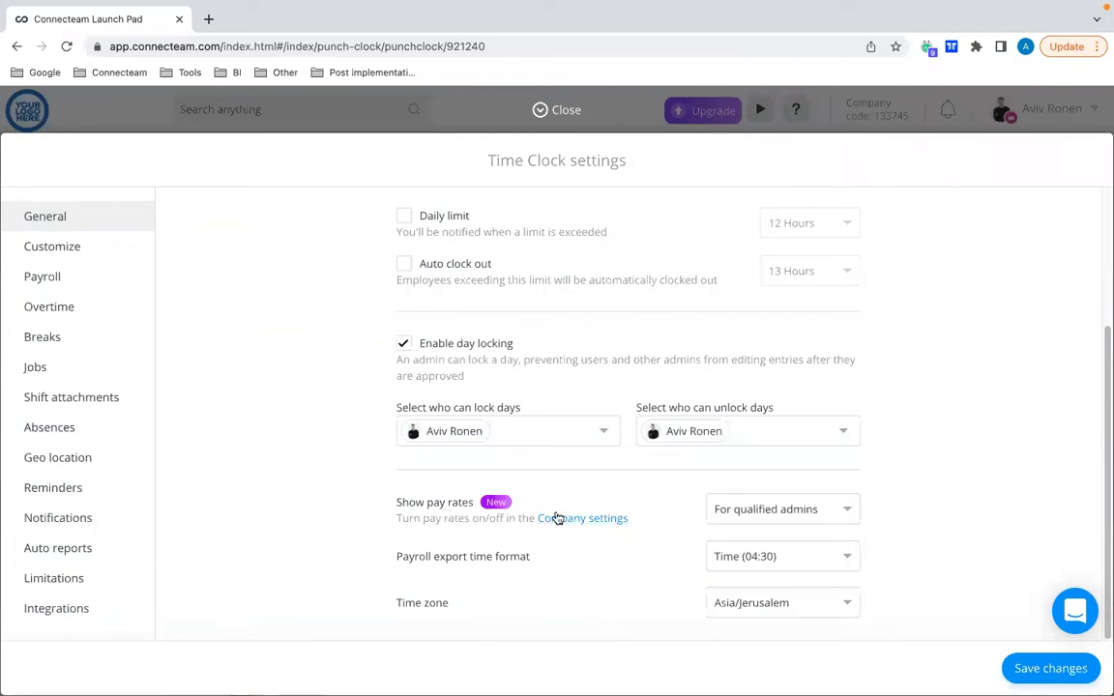
pyautogui.click(793, 510)
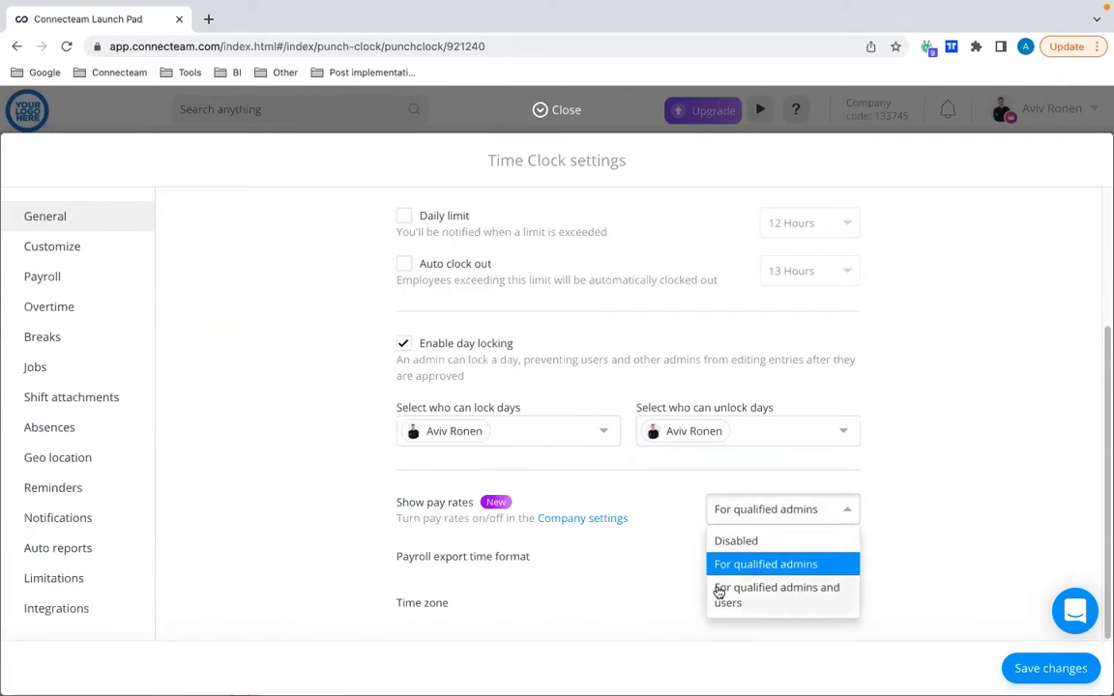
pyautogui.click(927, 462)
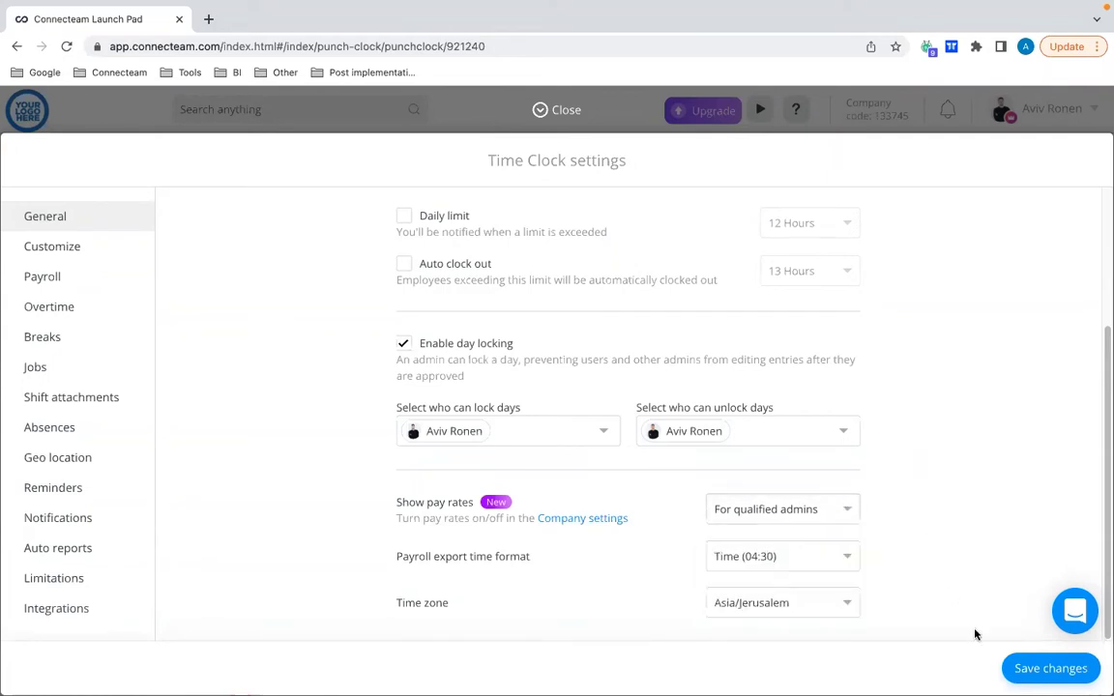
pyautogui.click(1025, 667)
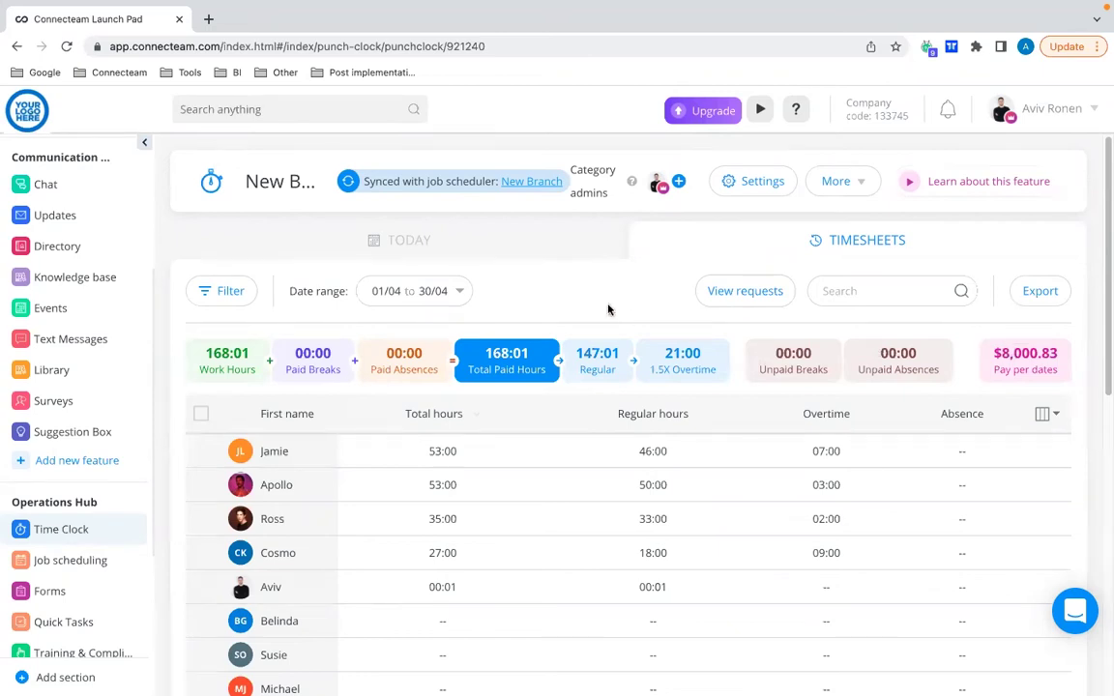
# Switch timesheets to the 01/03–31/03 payroll period and open the top employee's timesheet
pyautogui.click(391, 291)
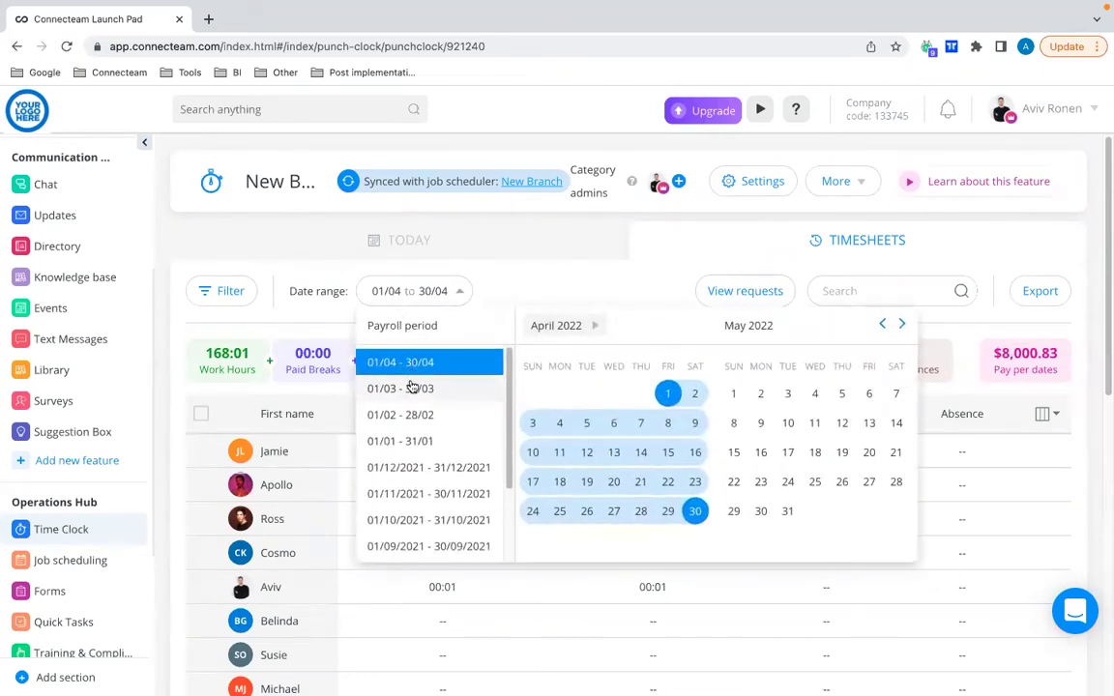
pyautogui.click(410, 387)
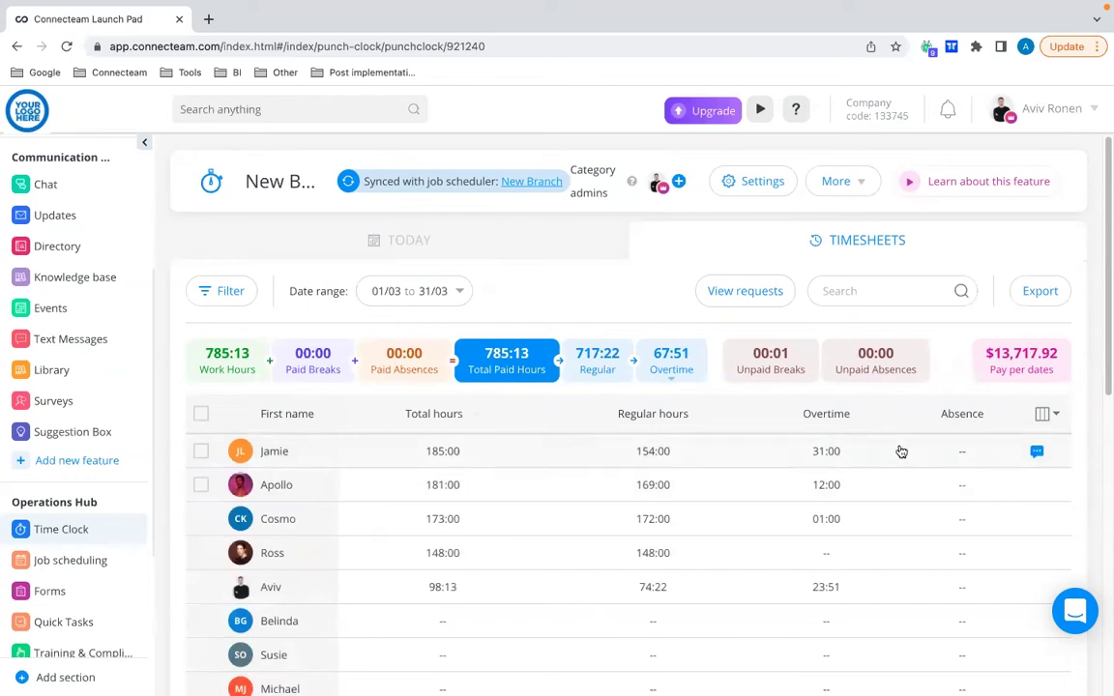
pyautogui.click(496, 458)
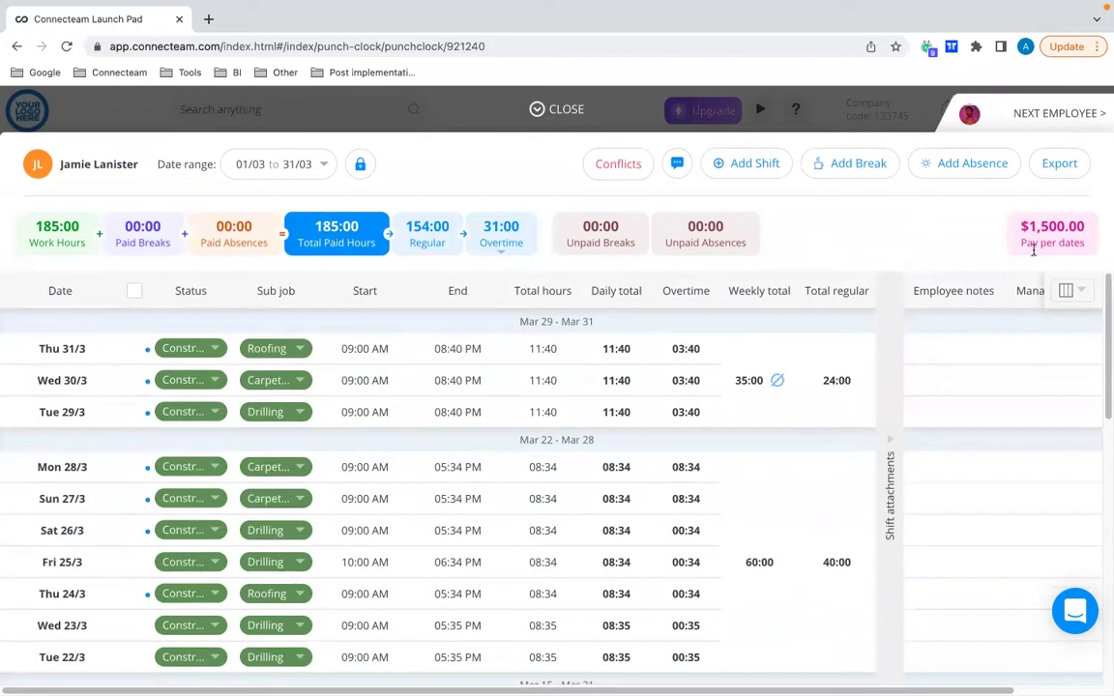
# Close the employee's timesheet panel and show today's clocked-in employees
pyautogui.click(555, 110)
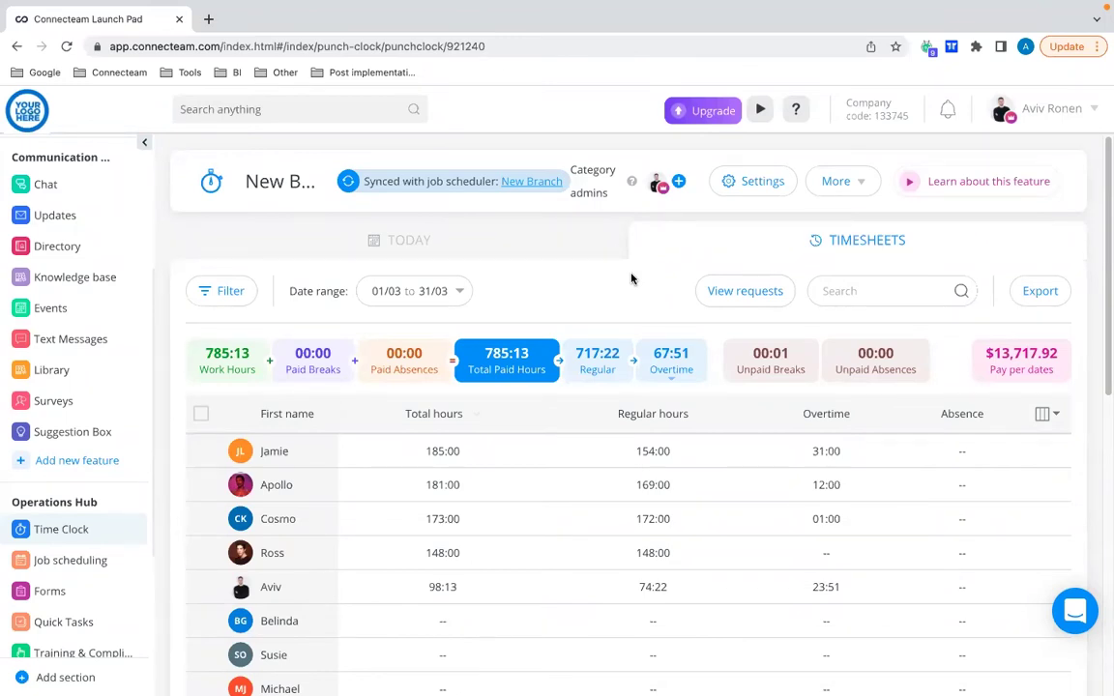
pyautogui.click(420, 240)
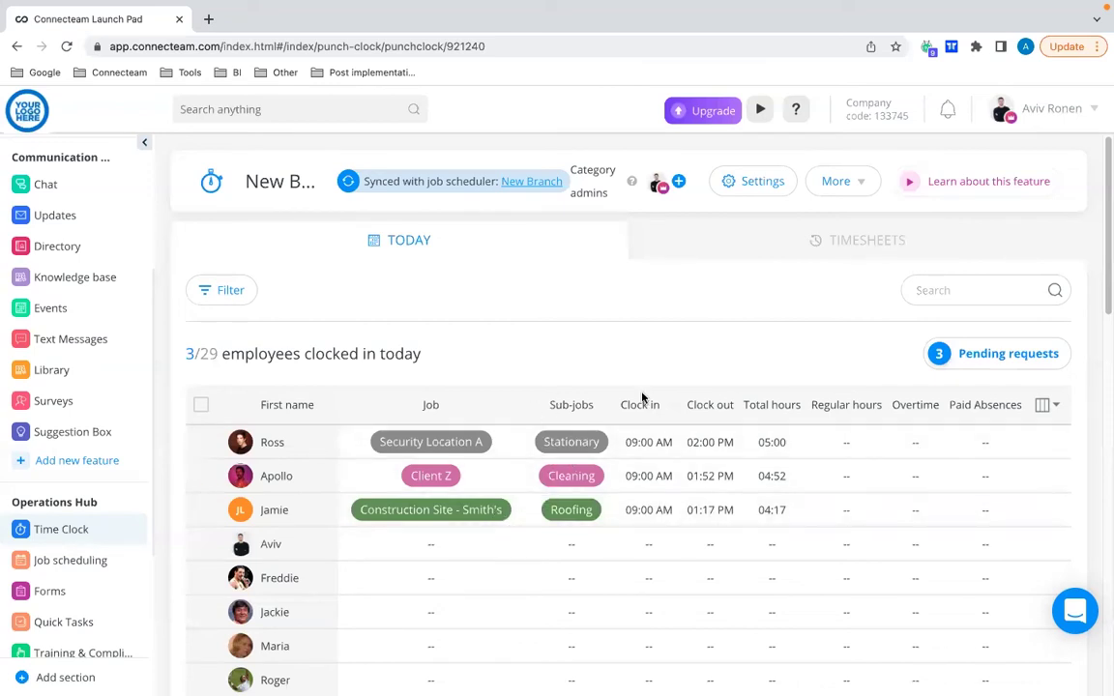
# Show the Jobs list in Time Clock settings, previewing the Add new job form without saving
pyautogui.click(750, 182)
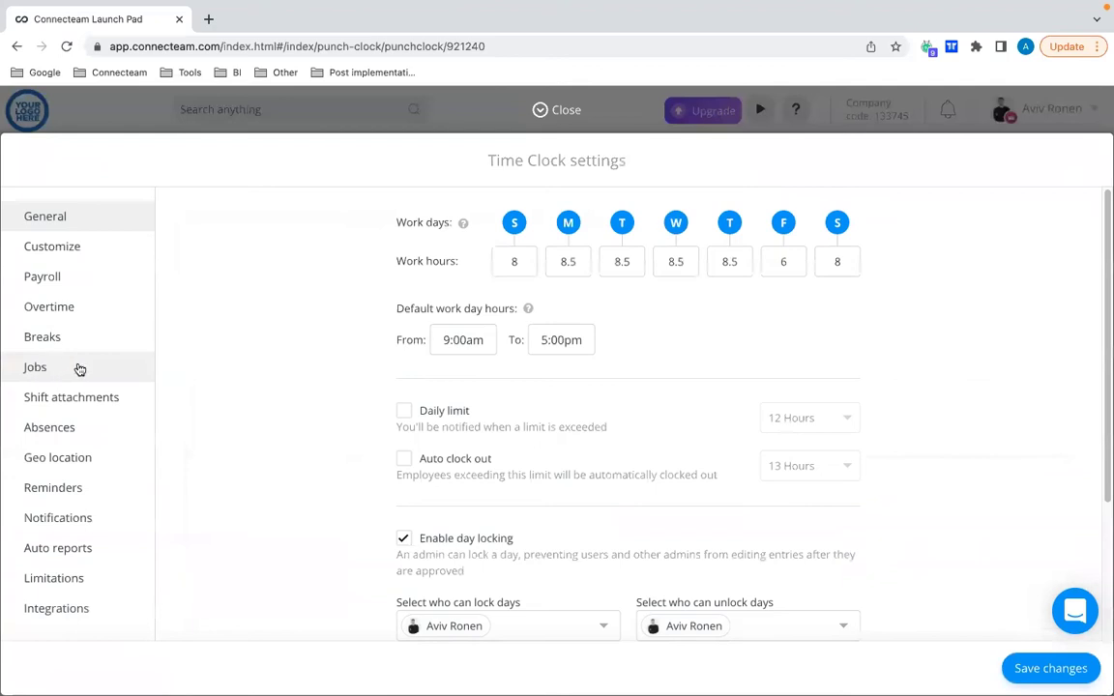
pyautogui.click(61, 372)
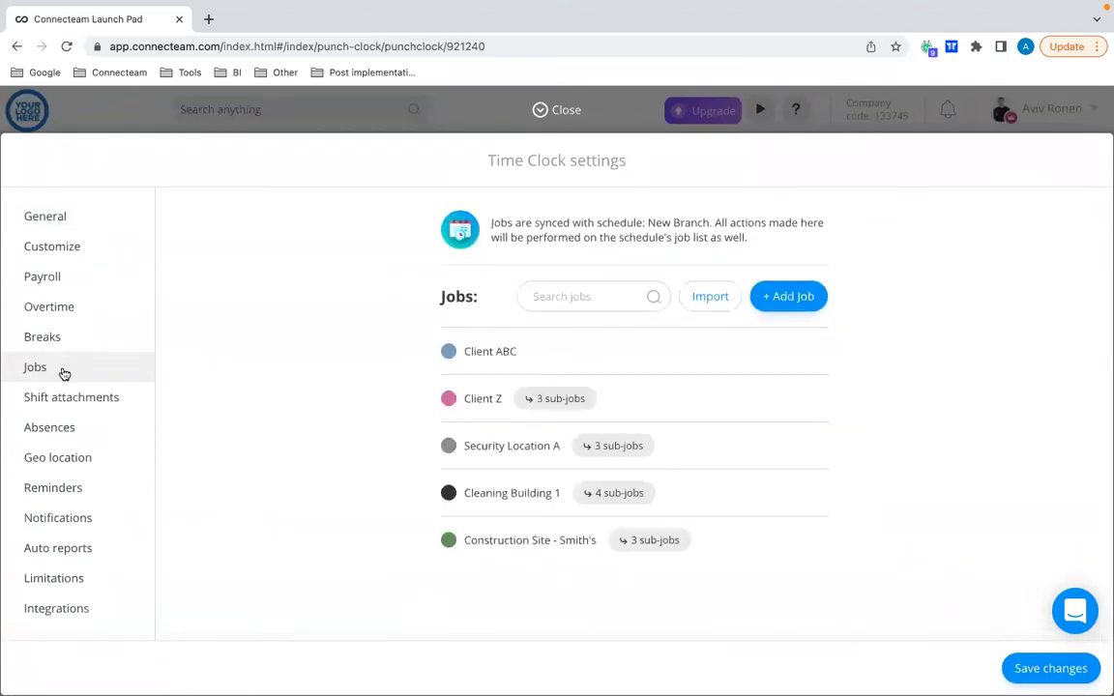
pyautogui.click(783, 297)
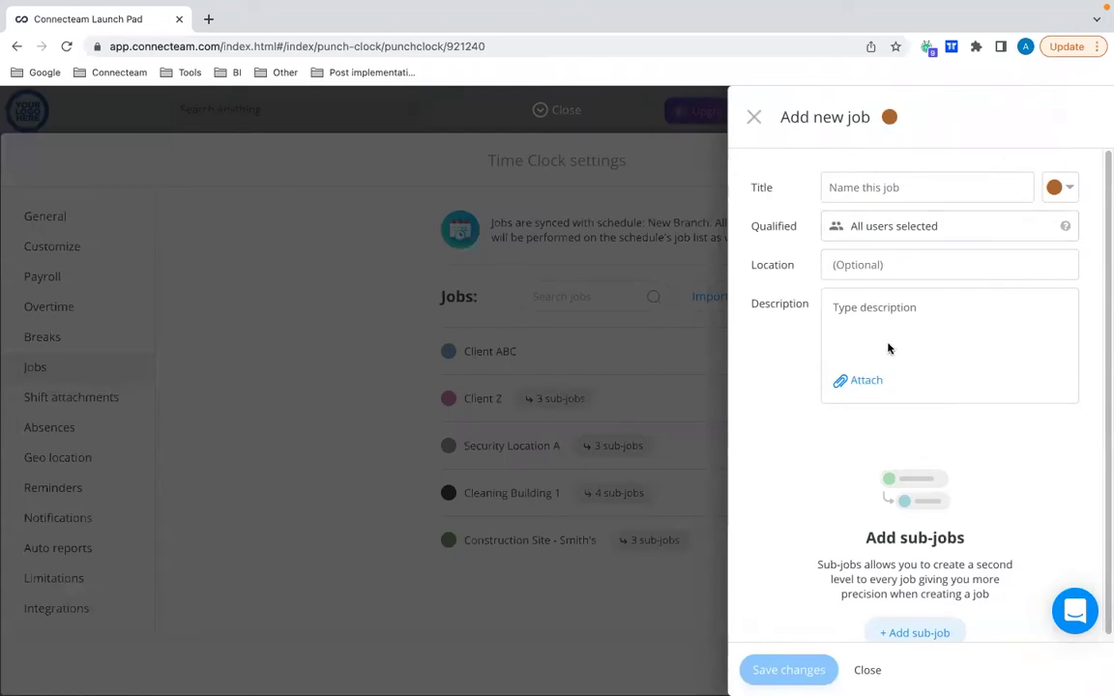
pyautogui.scroll(-1, 935, 529)
pyautogui.scroll(-1, 935, 529)
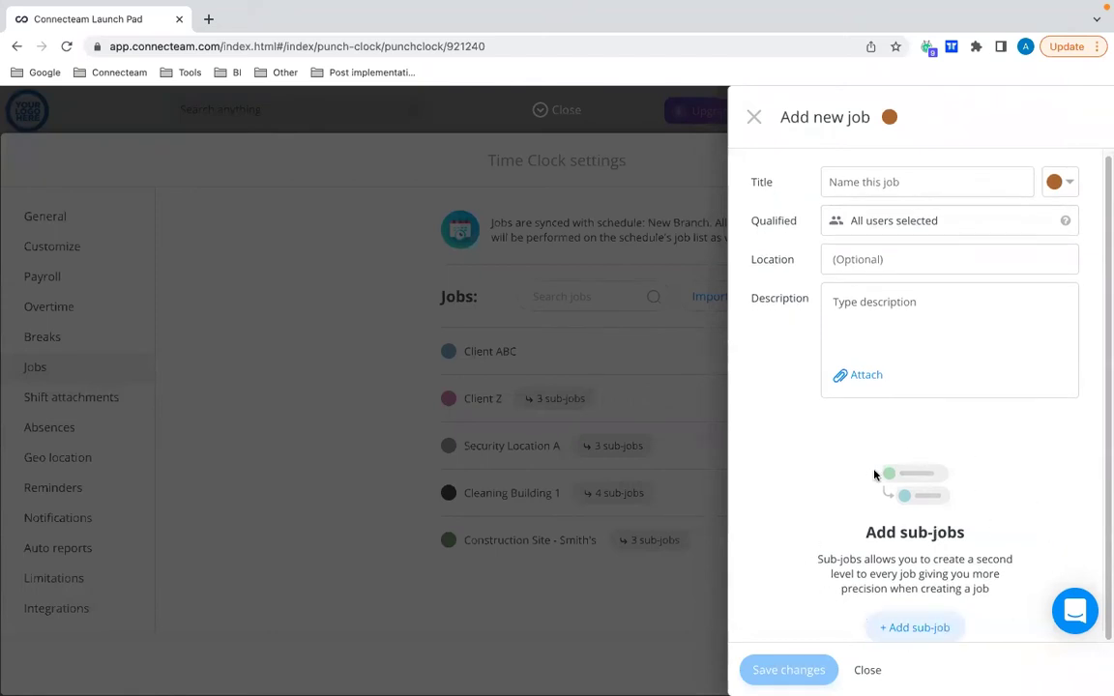
pyautogui.click(755, 117)
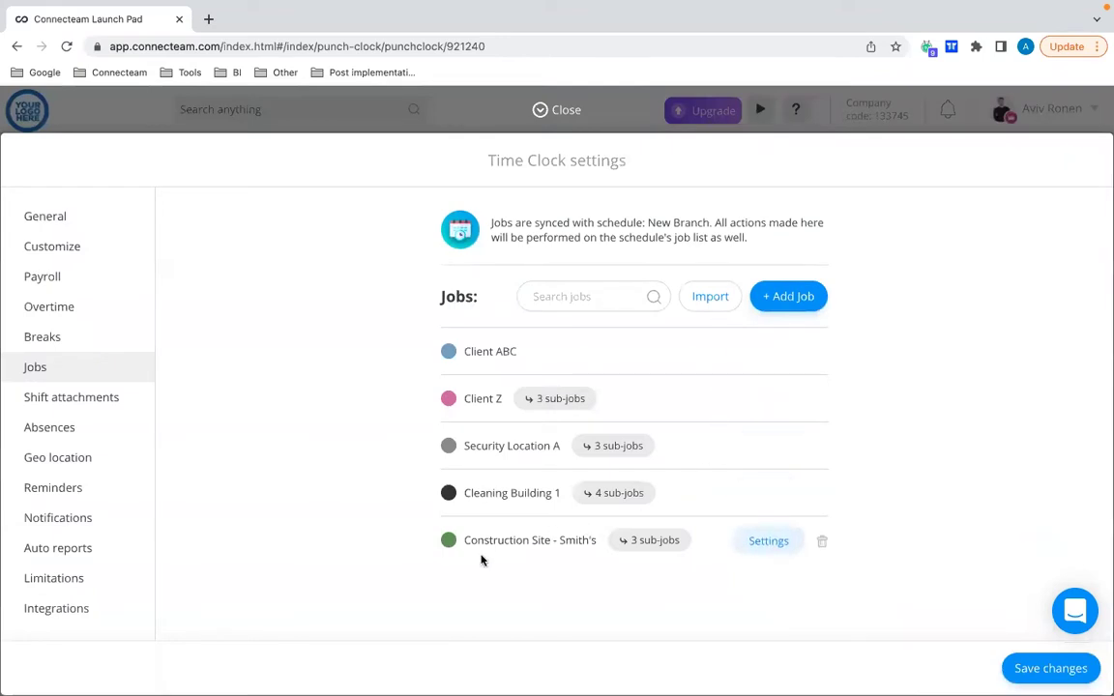
pyautogui.click(757, 542)
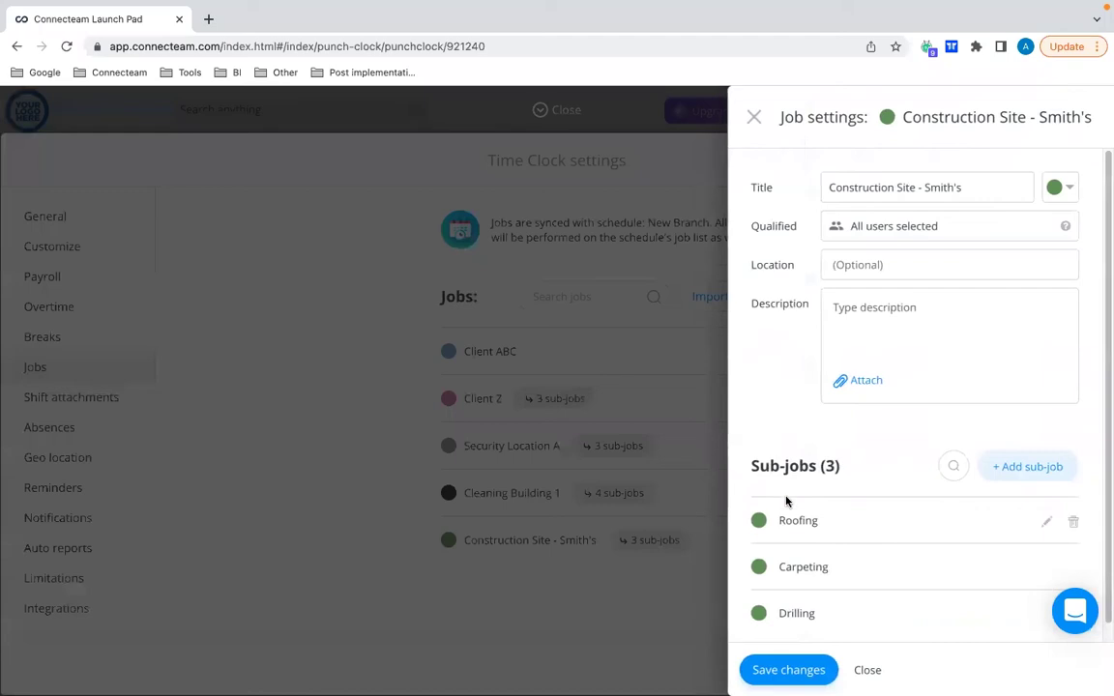
pyautogui.moveTo(960, 191); pyautogui.dragTo(832, 199)
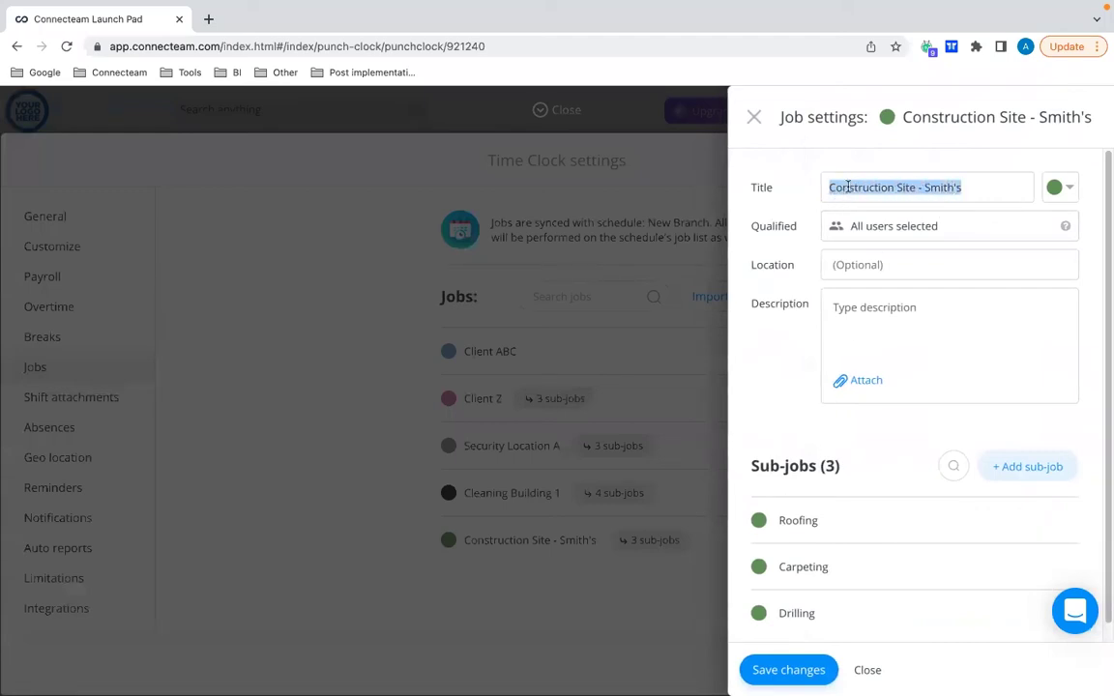
pyautogui.click(833, 191)
pyautogui.doubleClick(930, 186)
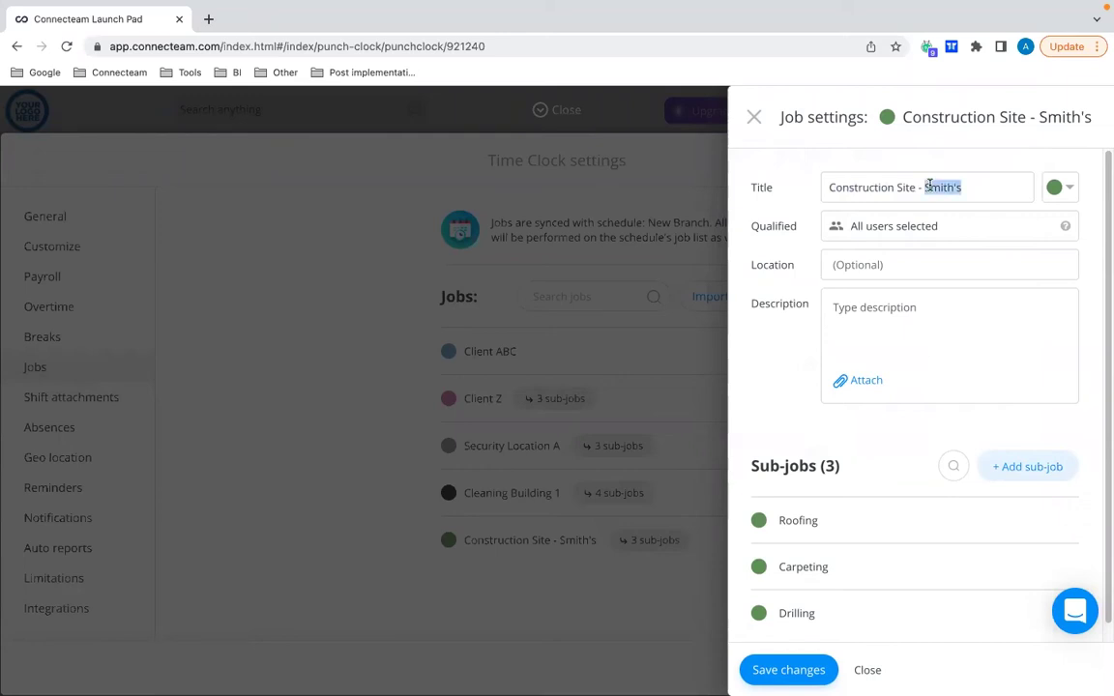
pyautogui.click(782, 407)
pyautogui.click(754, 116)
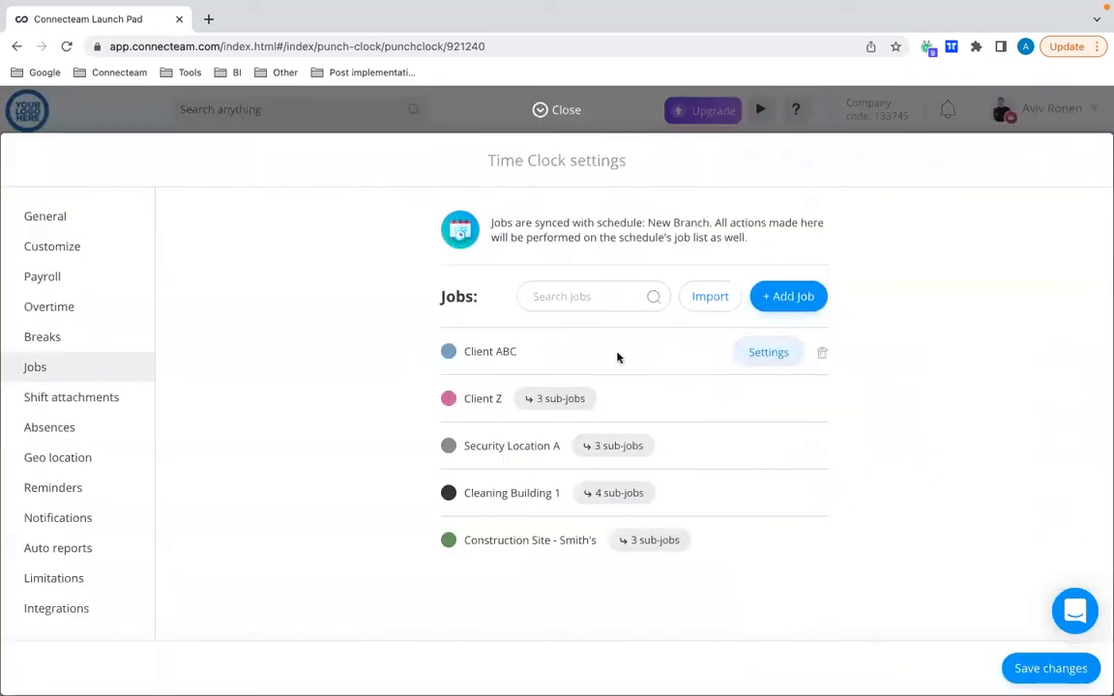
pyautogui.click(768, 493)
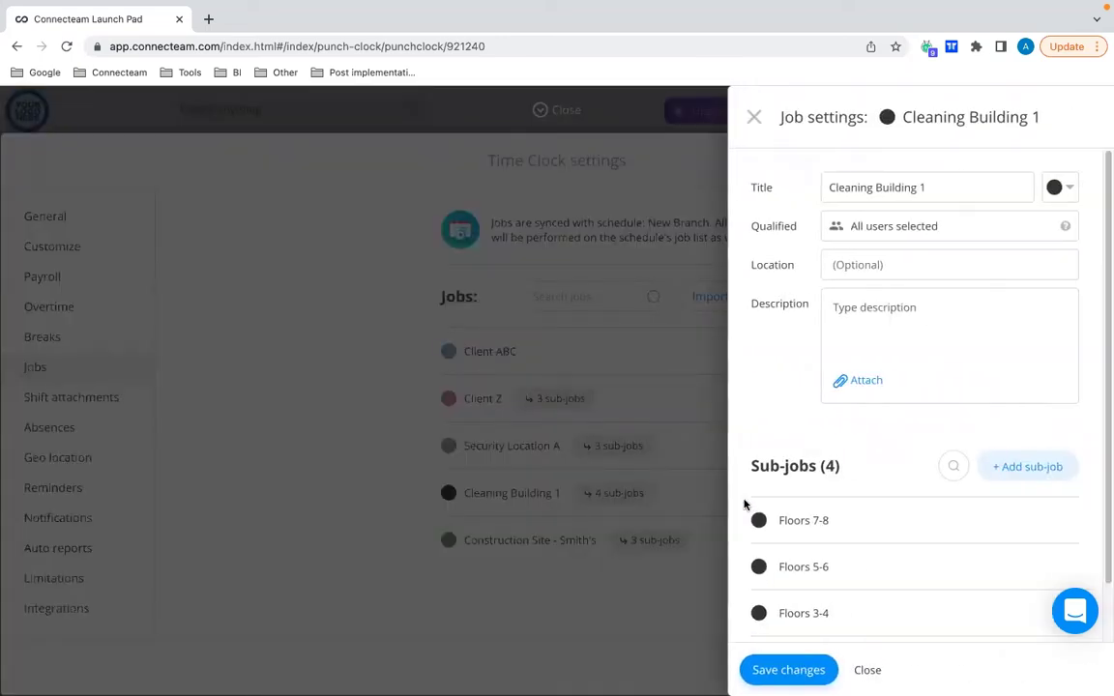
pyautogui.moveTo(926, 187); pyautogui.dragTo(872, 187)
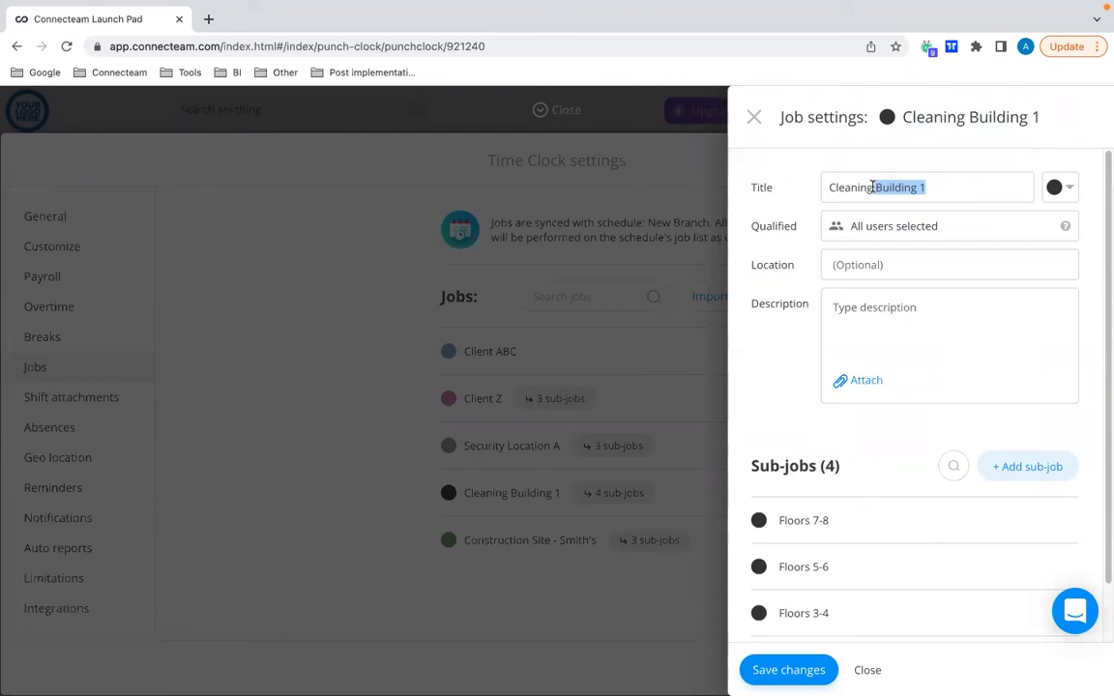
pyautogui.scroll(-1, 839, 451)
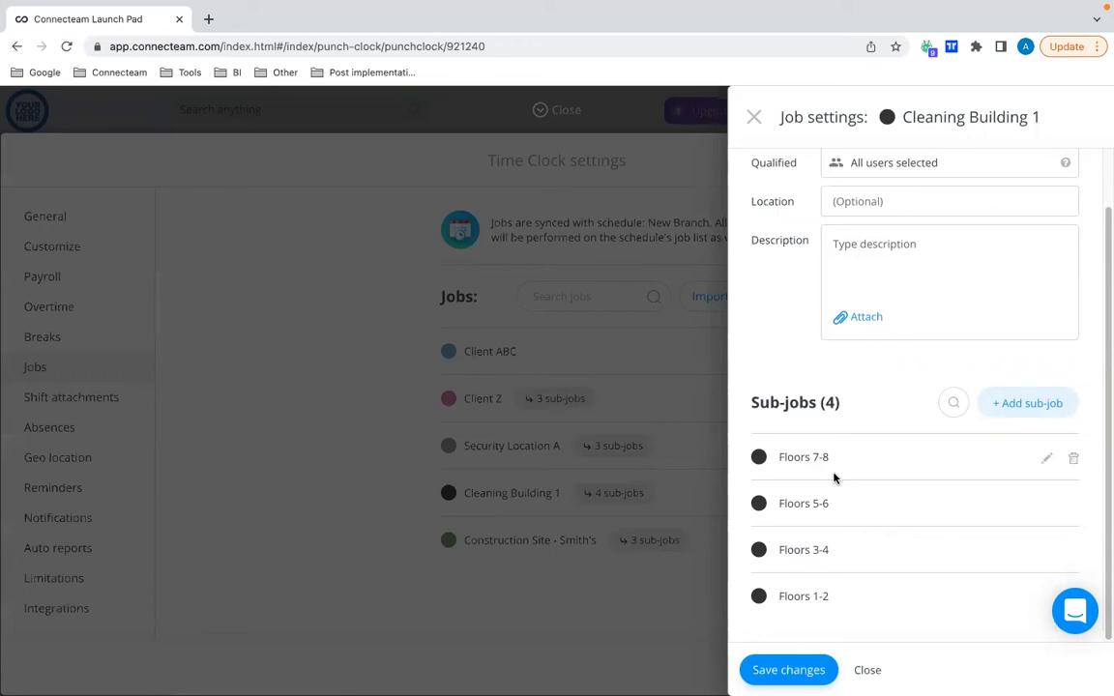
pyautogui.click(755, 117)
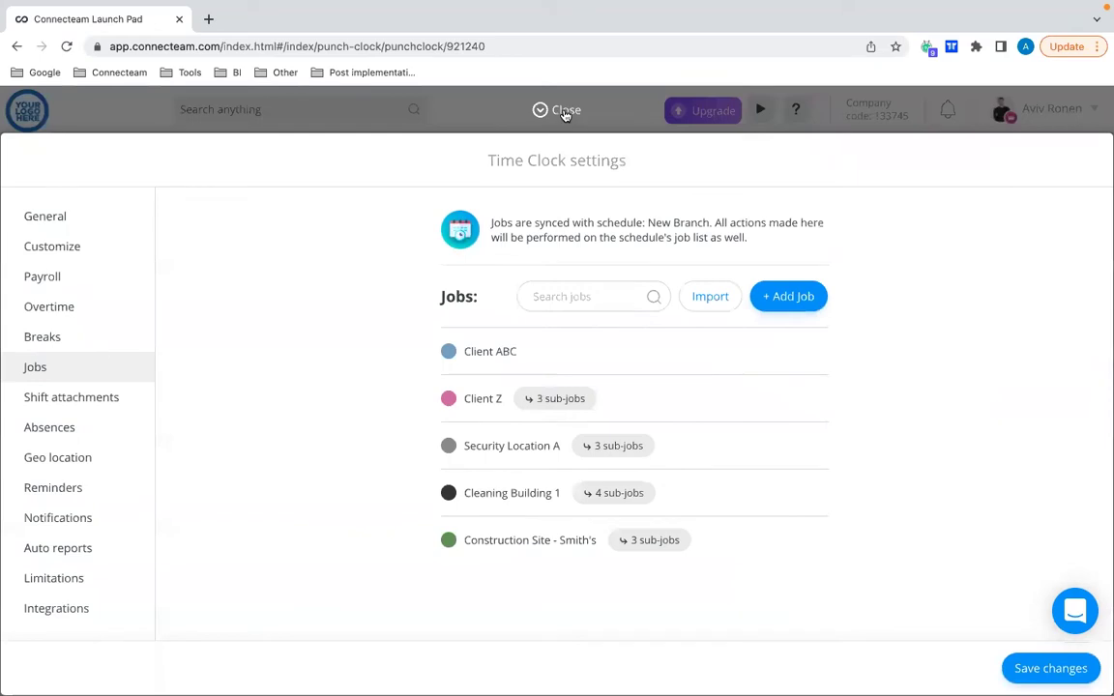
# Exit Time Clock settings and discard the unsaved changes
pyautogui.click(565, 112)
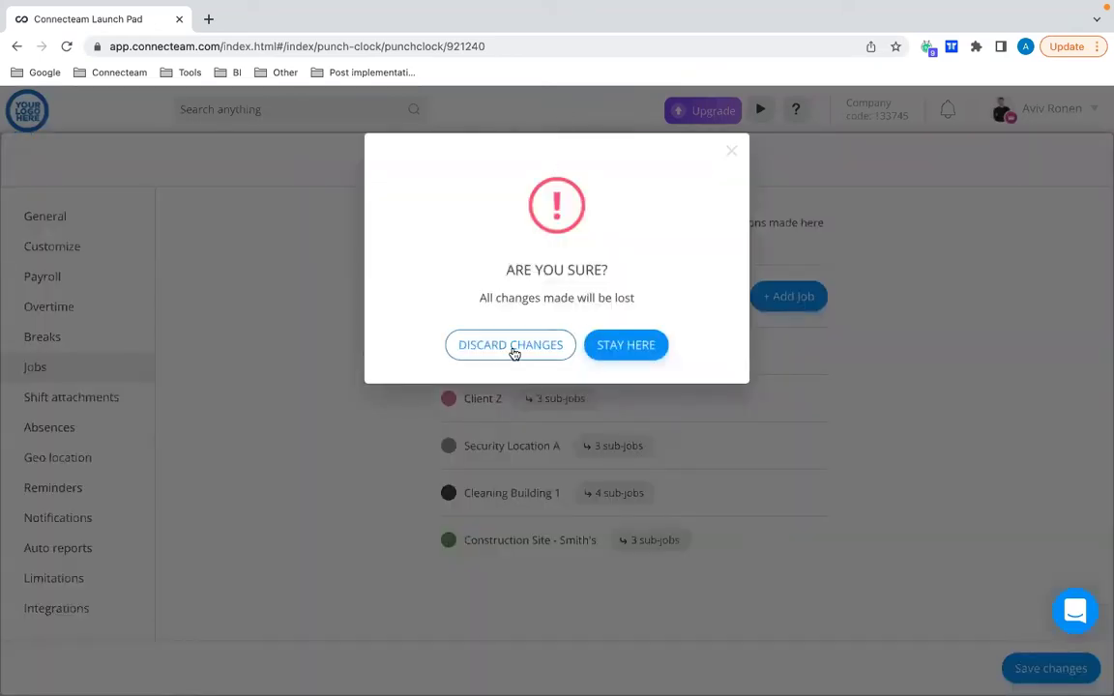
pyautogui.click(513, 350)
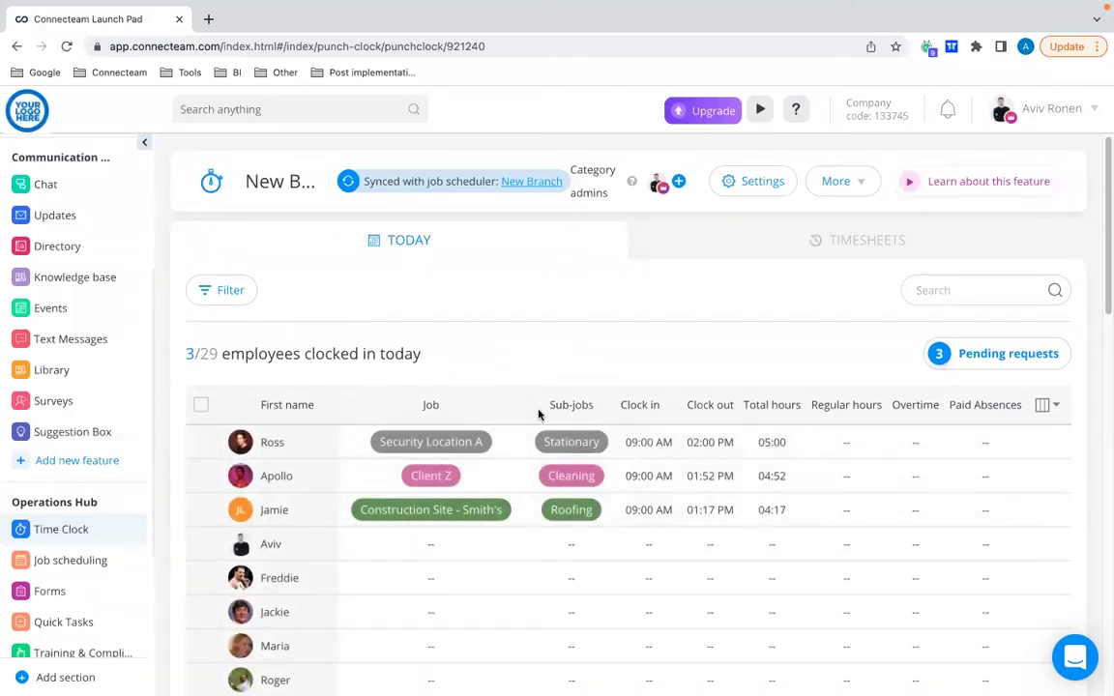
# Open the first employee's March timesheet and list sub-job options for the Thu 31/3 shift
pyautogui.click(839, 242)
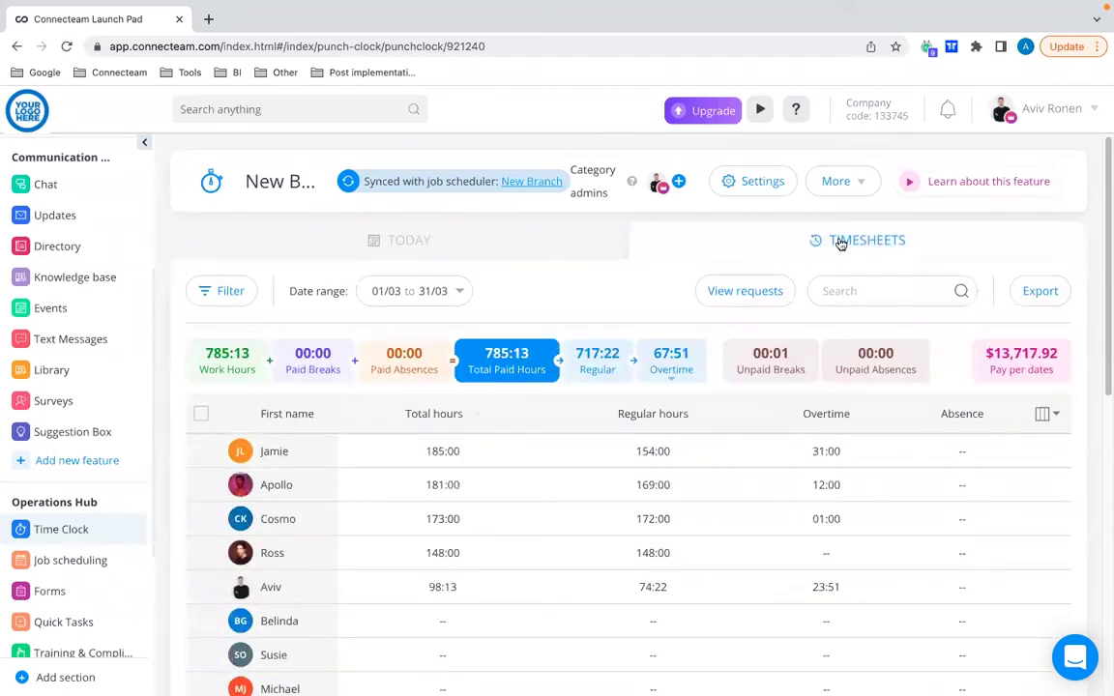
pyautogui.click(495, 456)
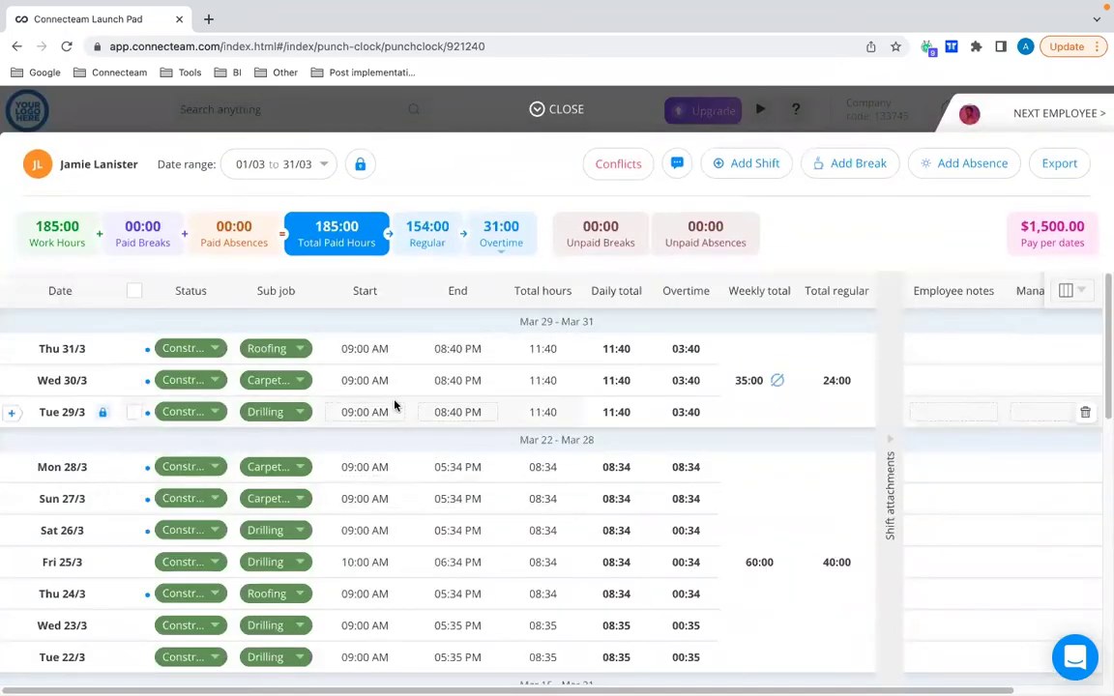
pyautogui.click(279, 350)
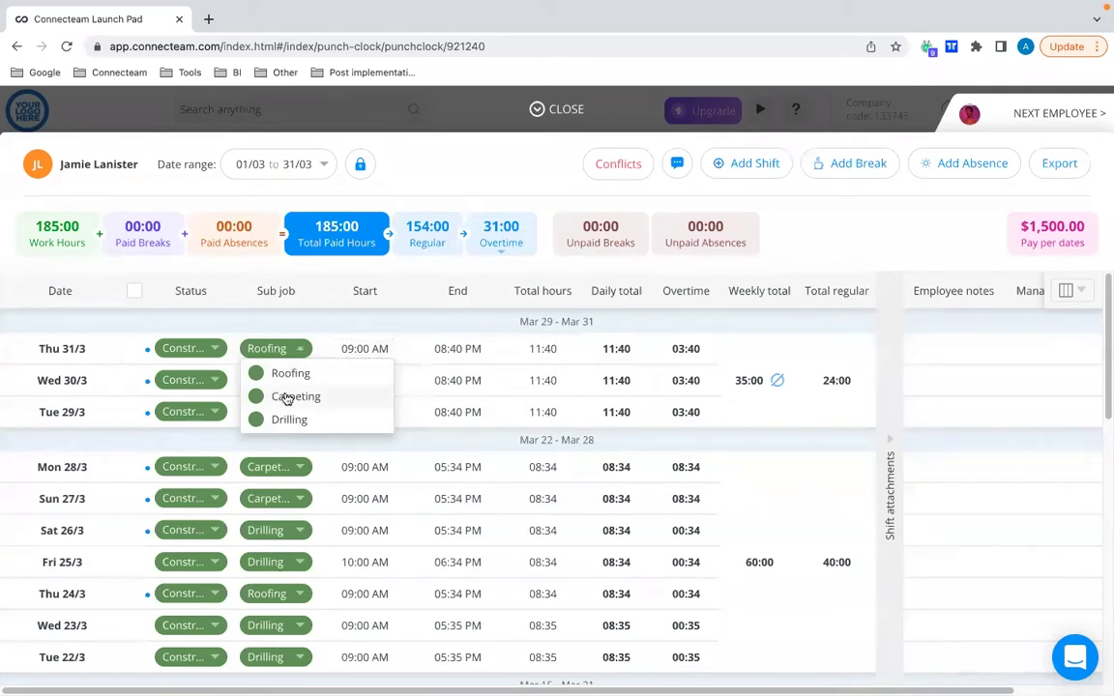
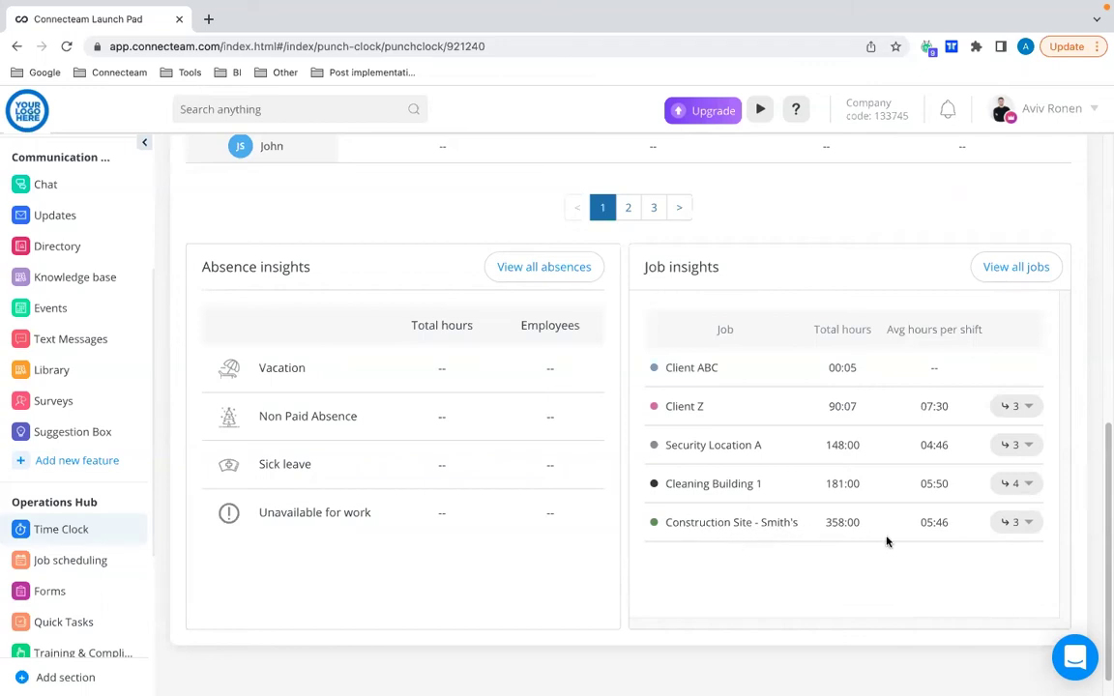
# List the sub-jobs of Construction Site - Smith's and open its Shift tags report
pyautogui.click(1025, 525)
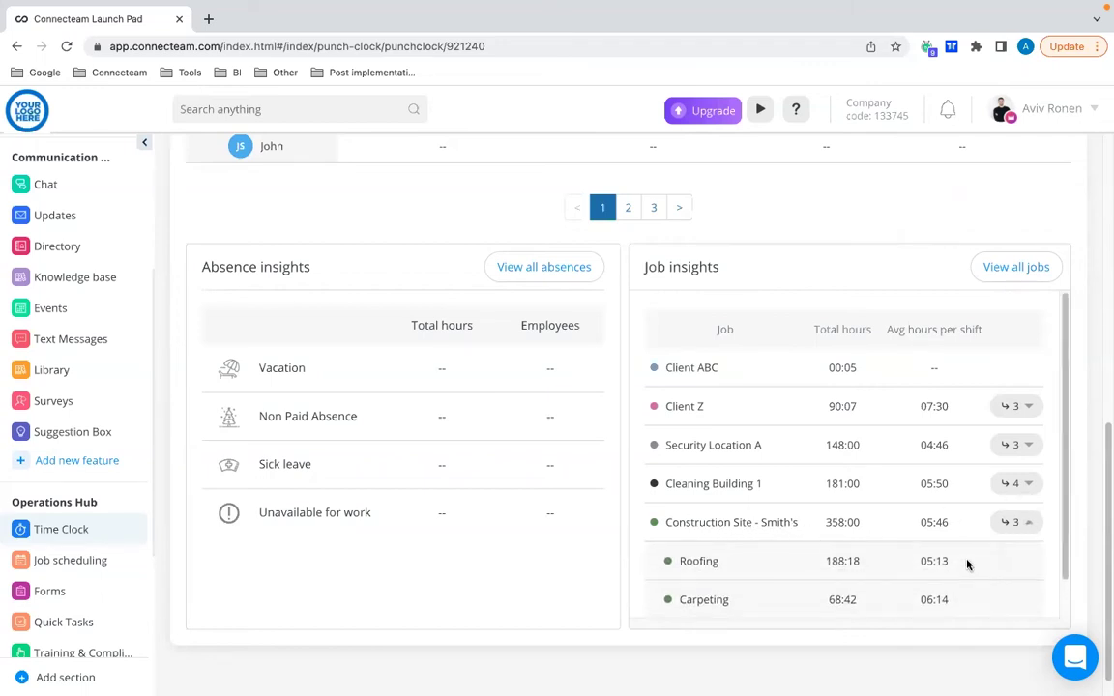
pyautogui.scroll(-2, 902, 515)
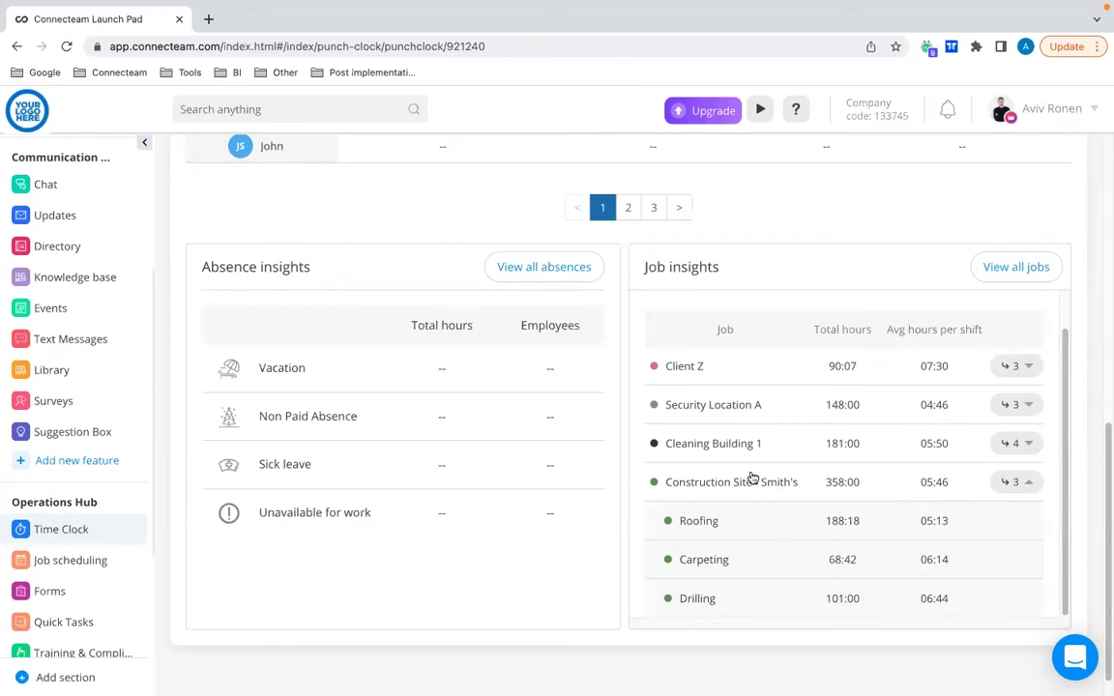
pyautogui.click(716, 484)
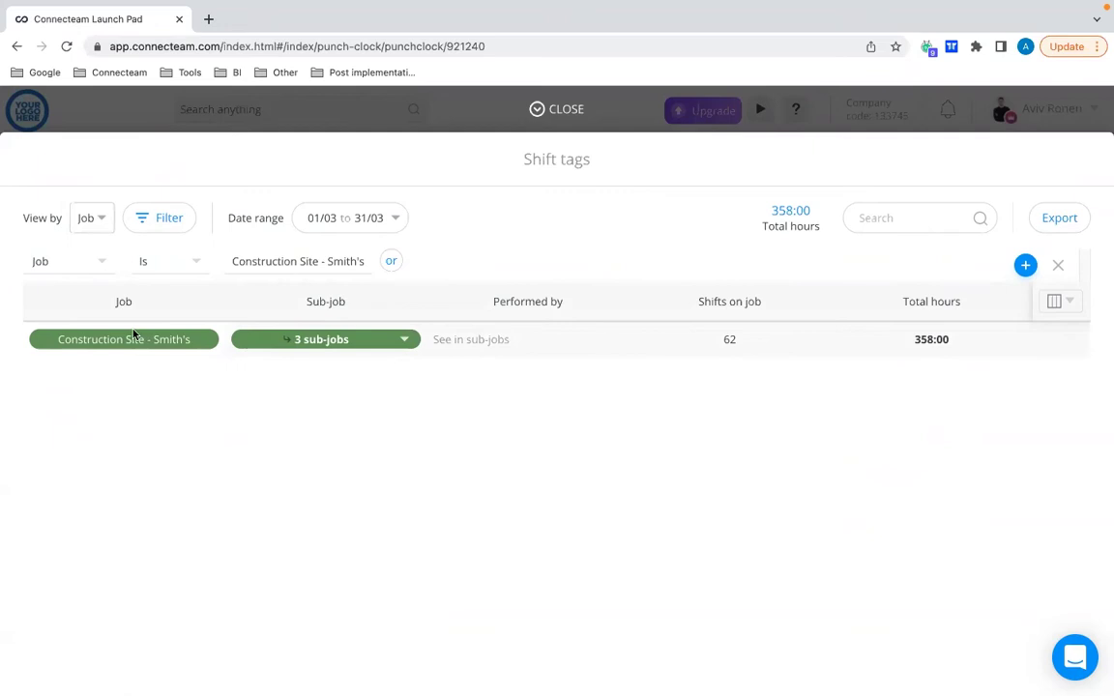
# Show hours for the 3 sub-jobs, view the breakdown by Users, then close the report
pyautogui.click(379, 342)
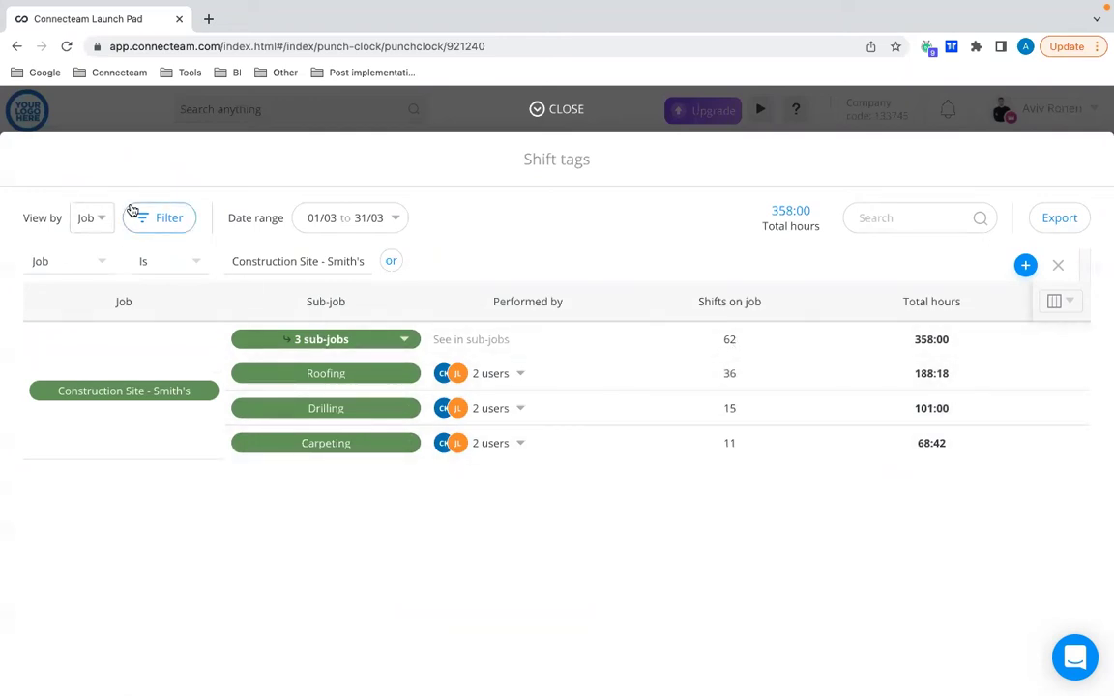
pyautogui.click(93, 221)
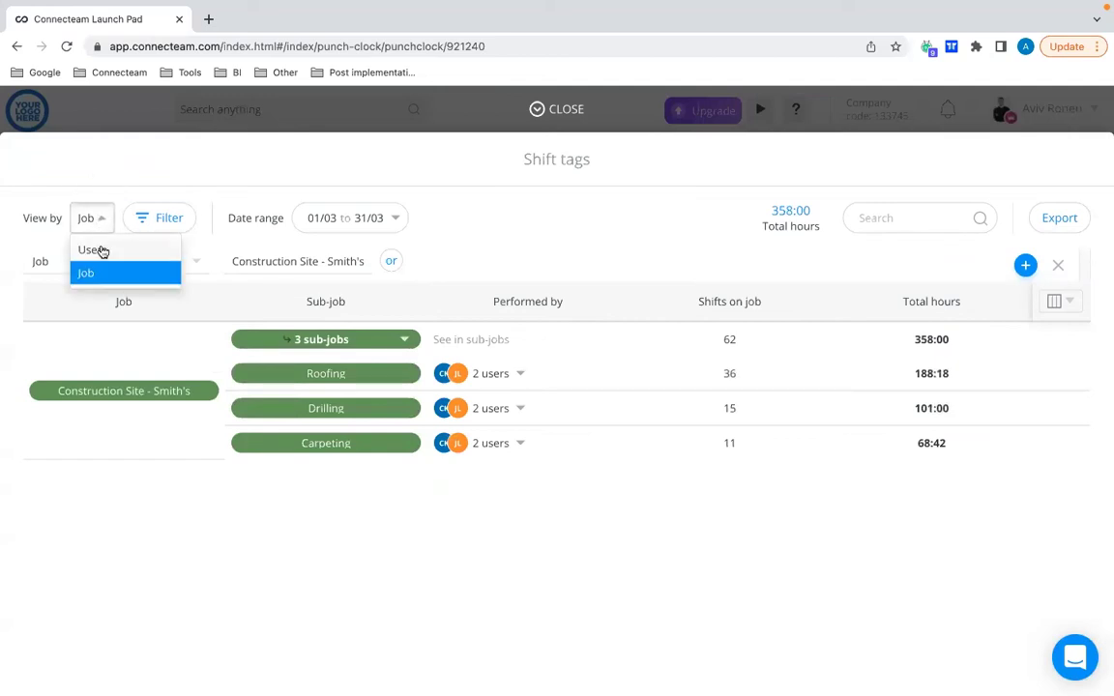
pyautogui.click(101, 251)
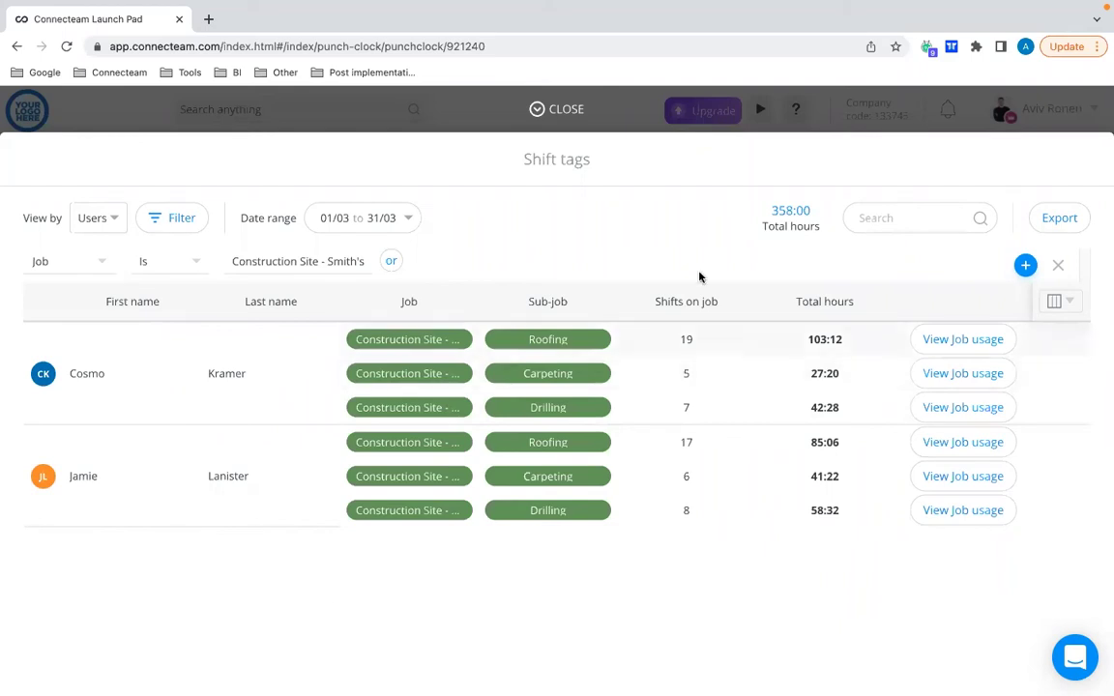
pyautogui.click(561, 110)
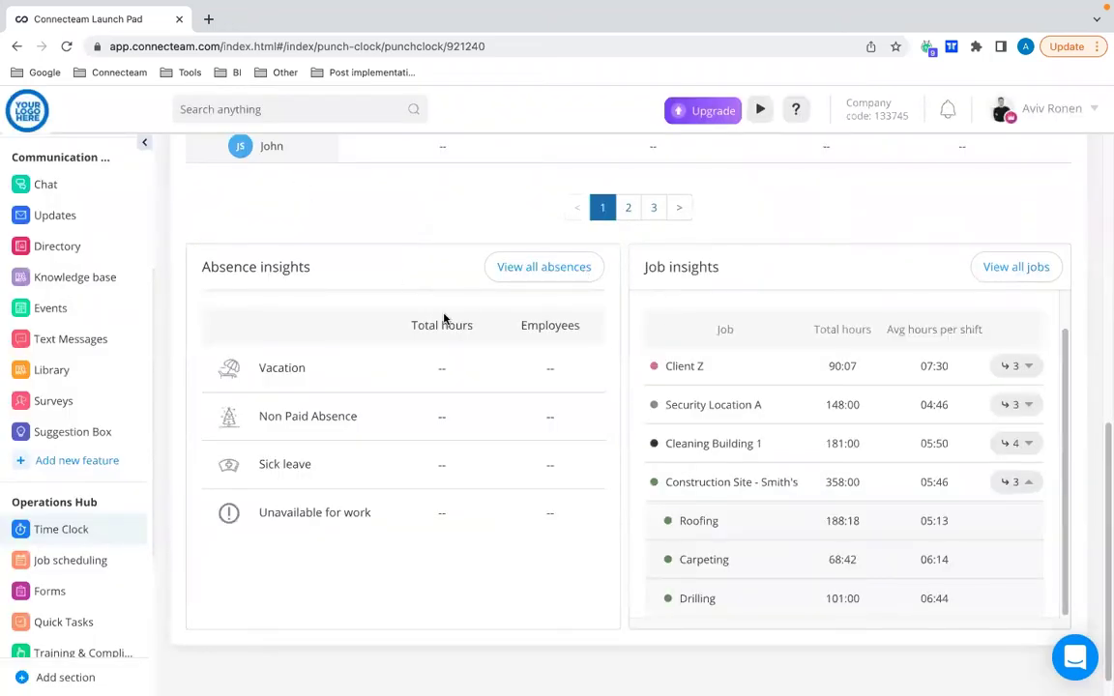
pyautogui.scroll(6, 443, 319)
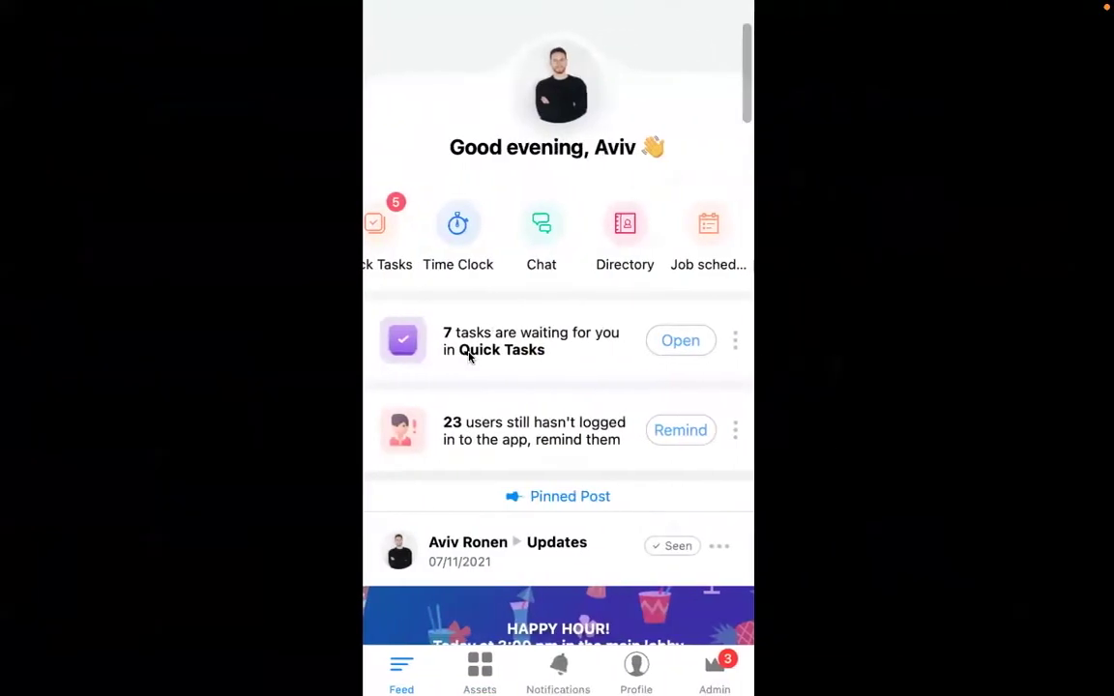
# Clock in to a New Branch shift on Security Location A, sub-job Stationary
pyautogui.click(488, 264)
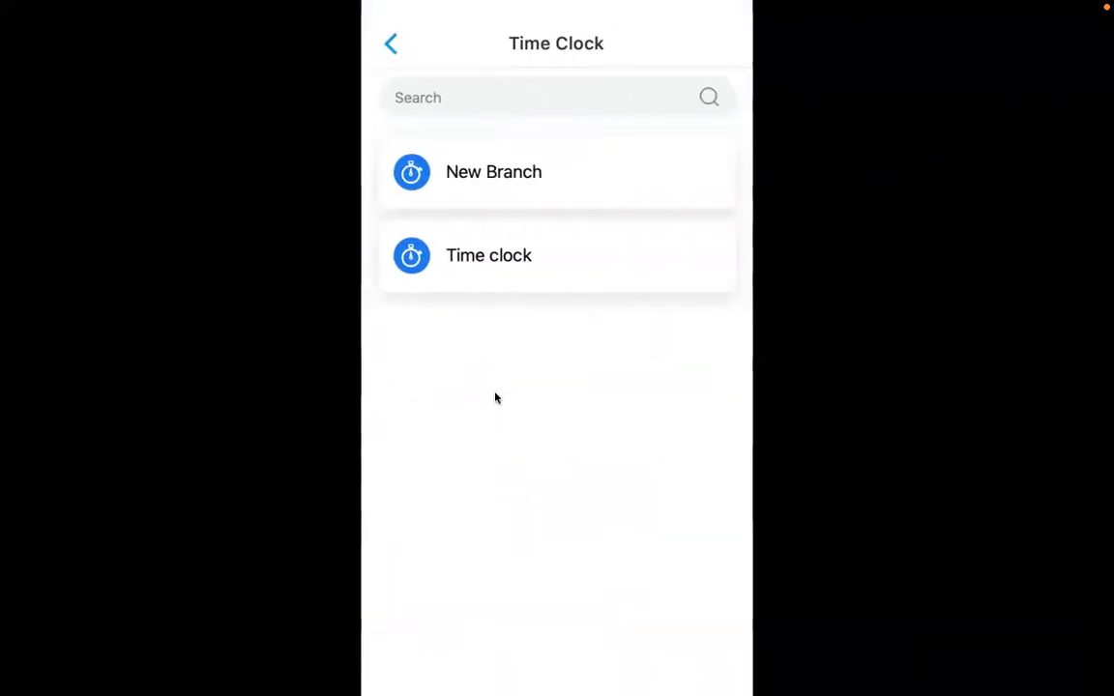
pyautogui.click(512, 192)
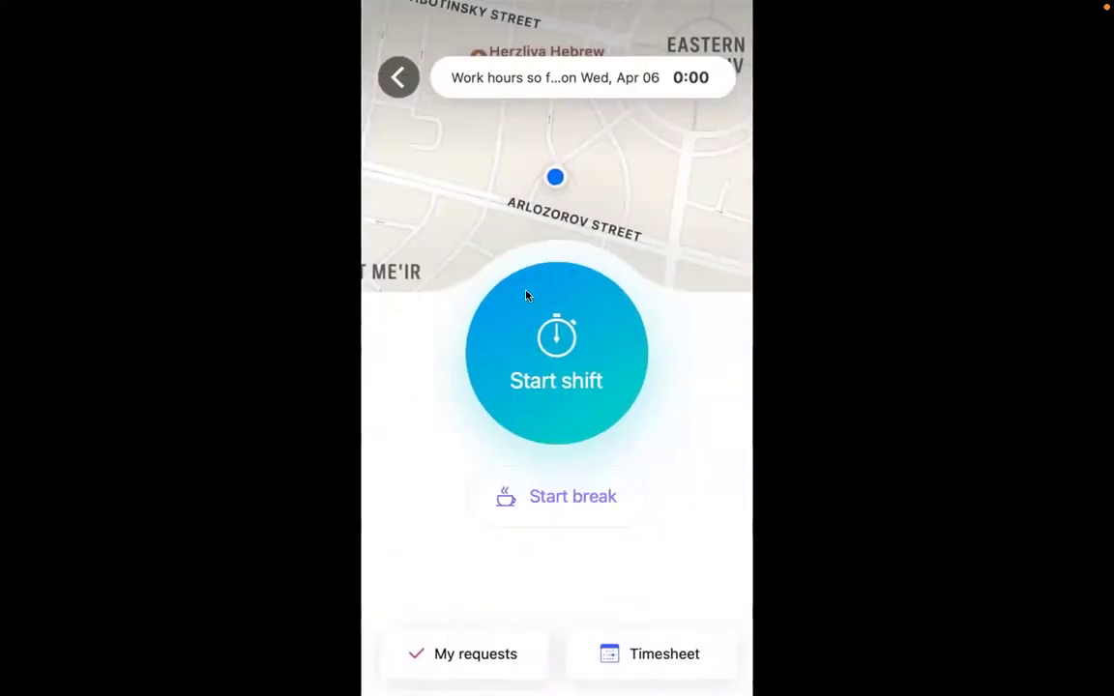
pyautogui.click(567, 364)
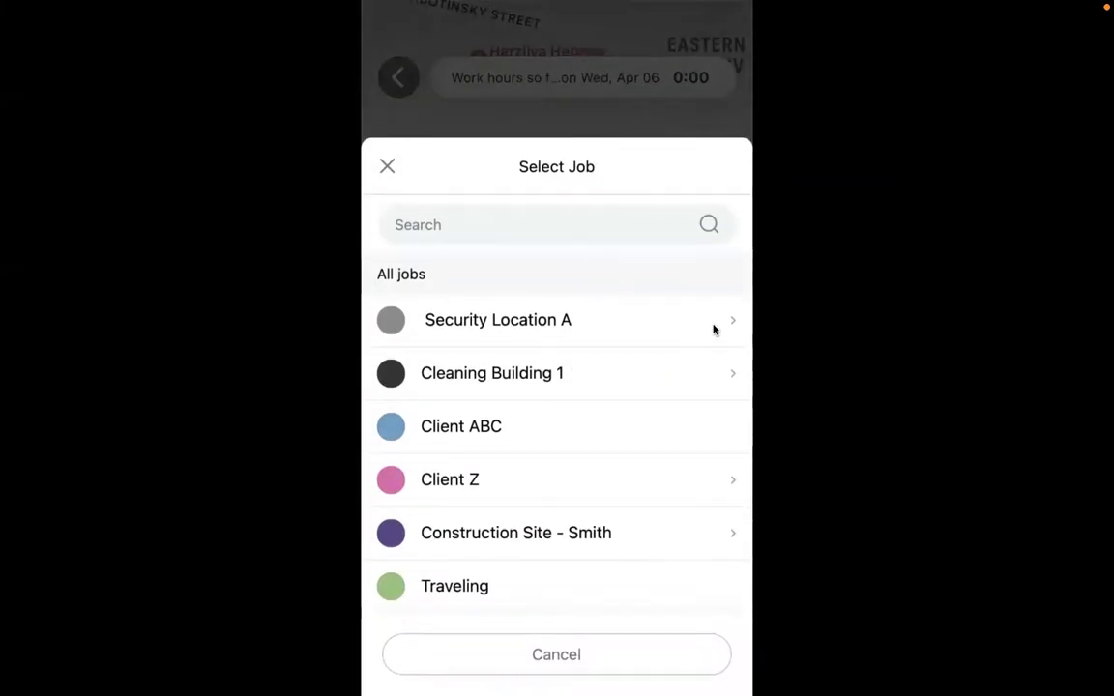
pyautogui.click(669, 323)
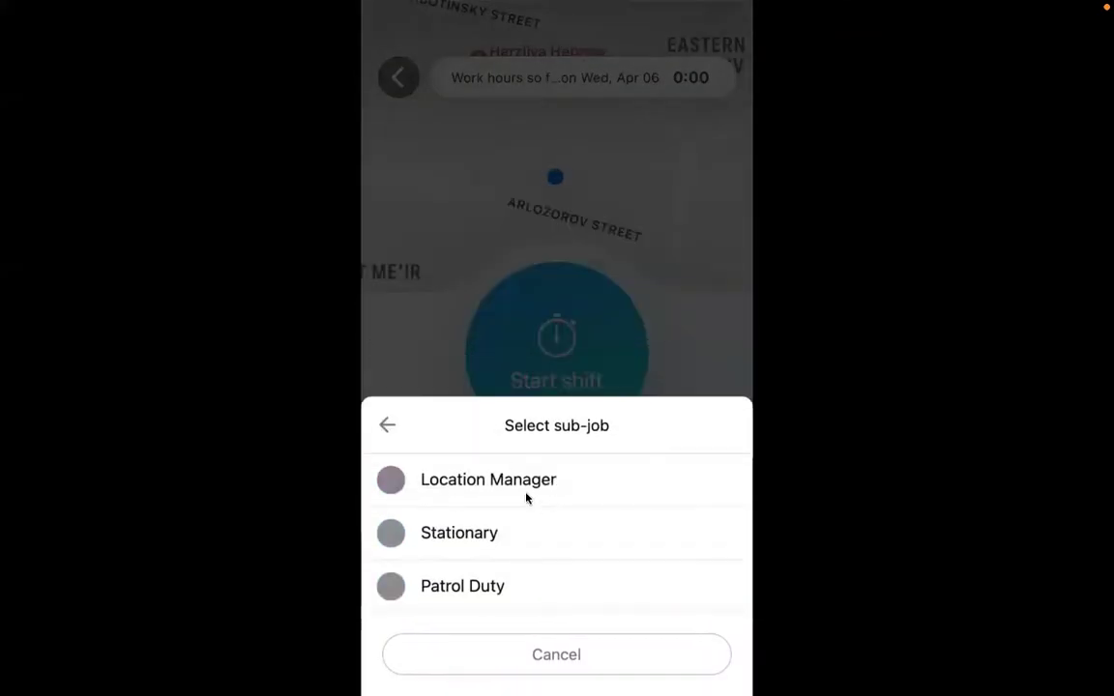
pyautogui.click(480, 535)
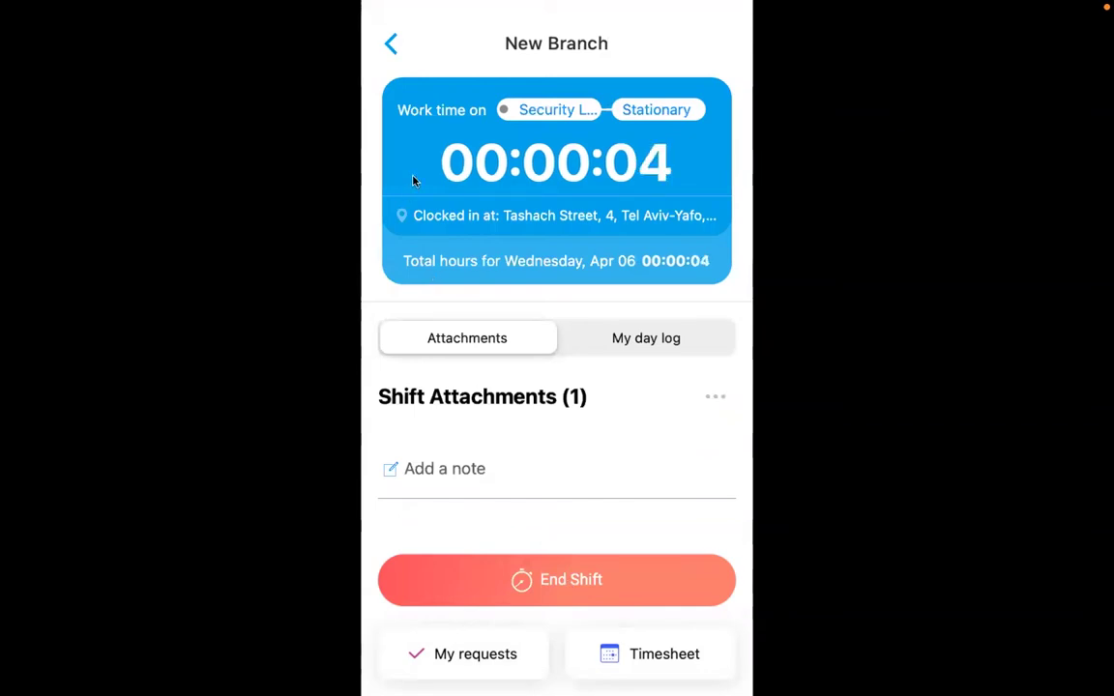
# Go back to the home feed and open Job scheduling
pyautogui.click(390, 48)
pyautogui.click(390, 49)
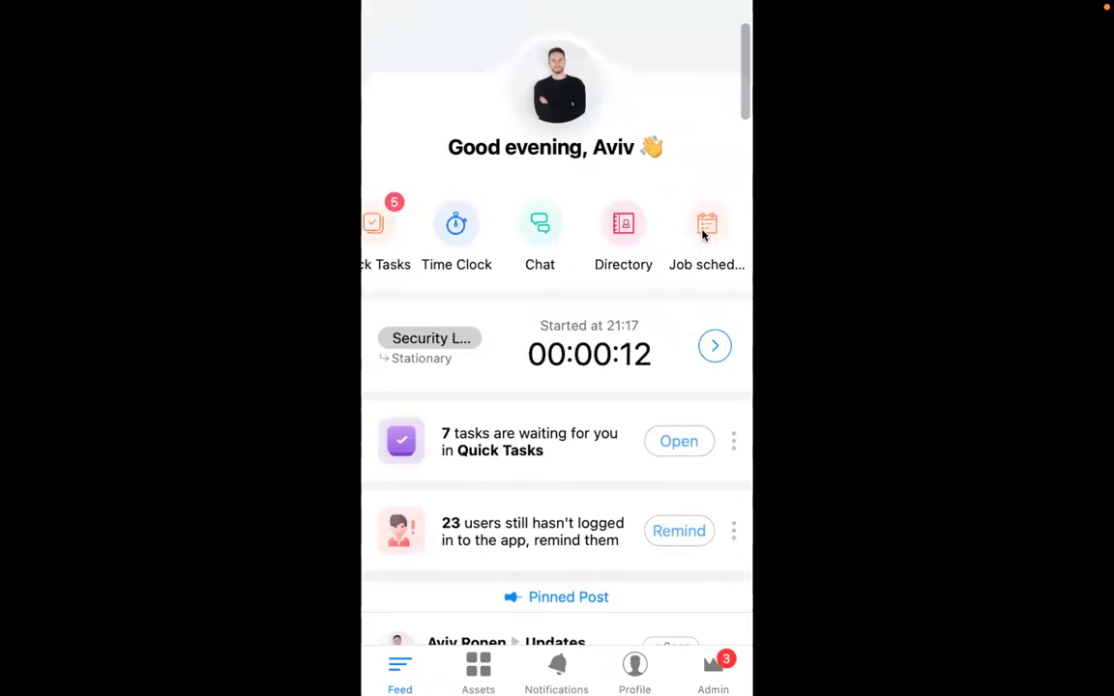
pyautogui.click(703, 234)
# Open the New Branch schedule and view the Carpeting shift's details
pyautogui.click(543, 173)
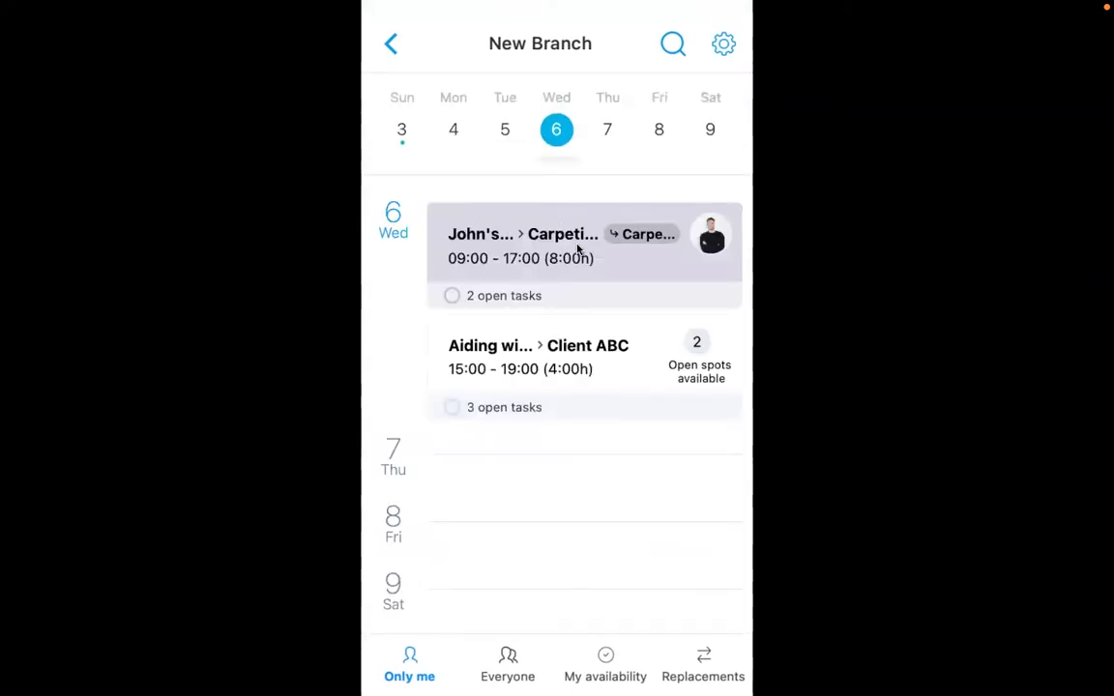
pyautogui.click(547, 249)
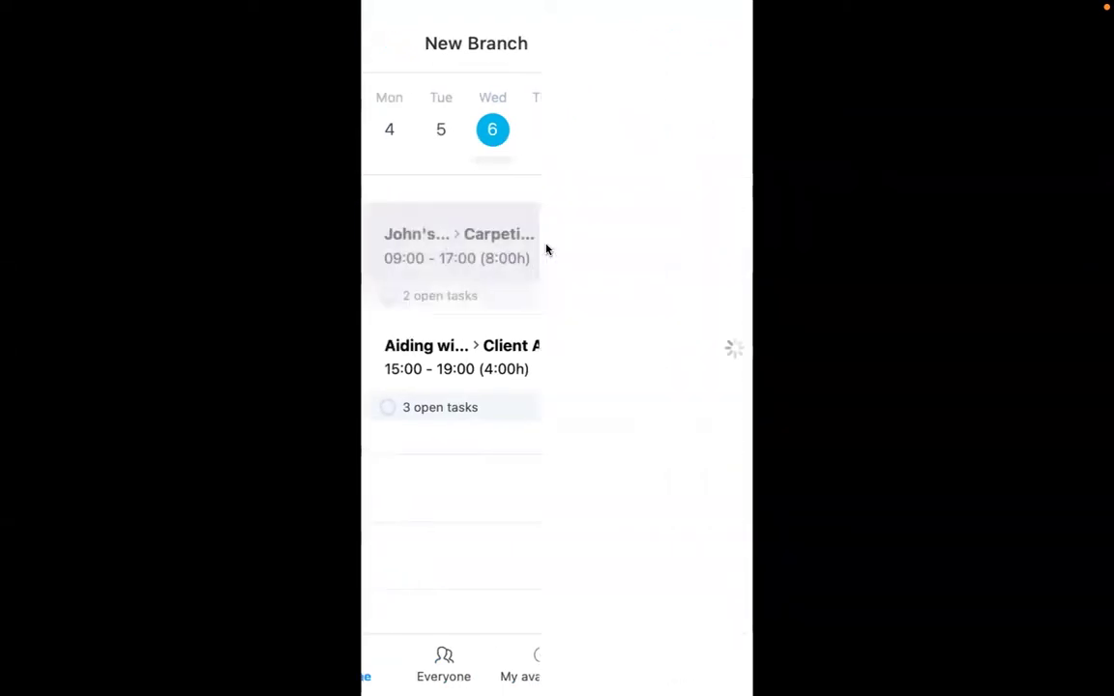
pyautogui.scroll(-3, 578, 400)
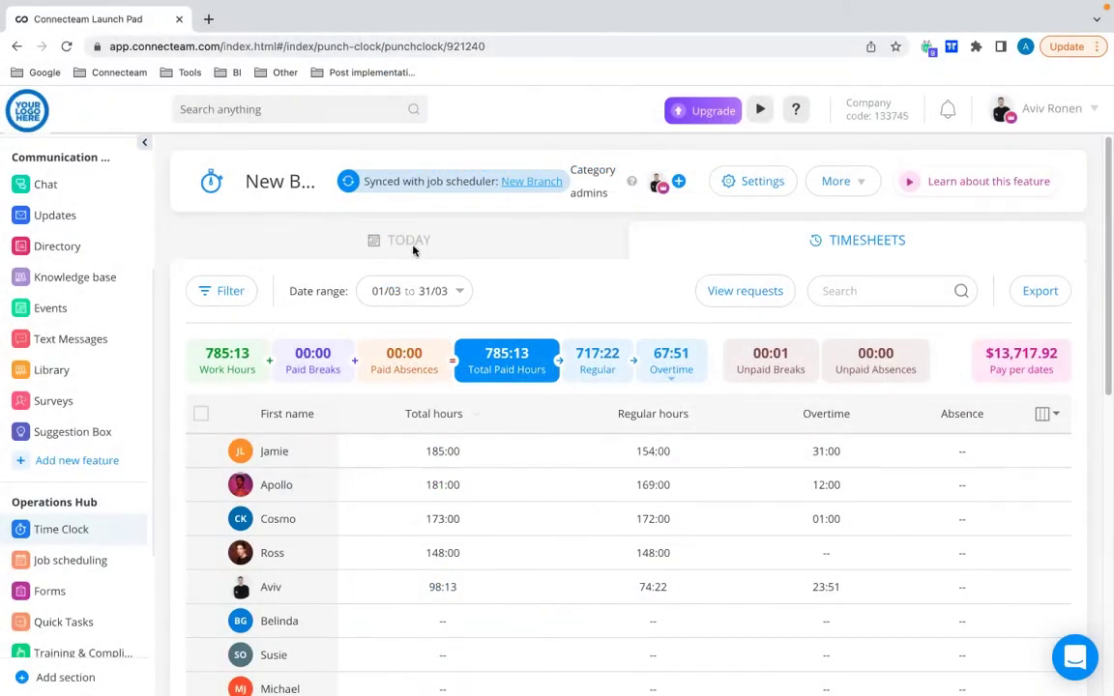
# Check today's clocked-in employees, return to Timesheets, and show the Export options
pyautogui.click(392, 240)
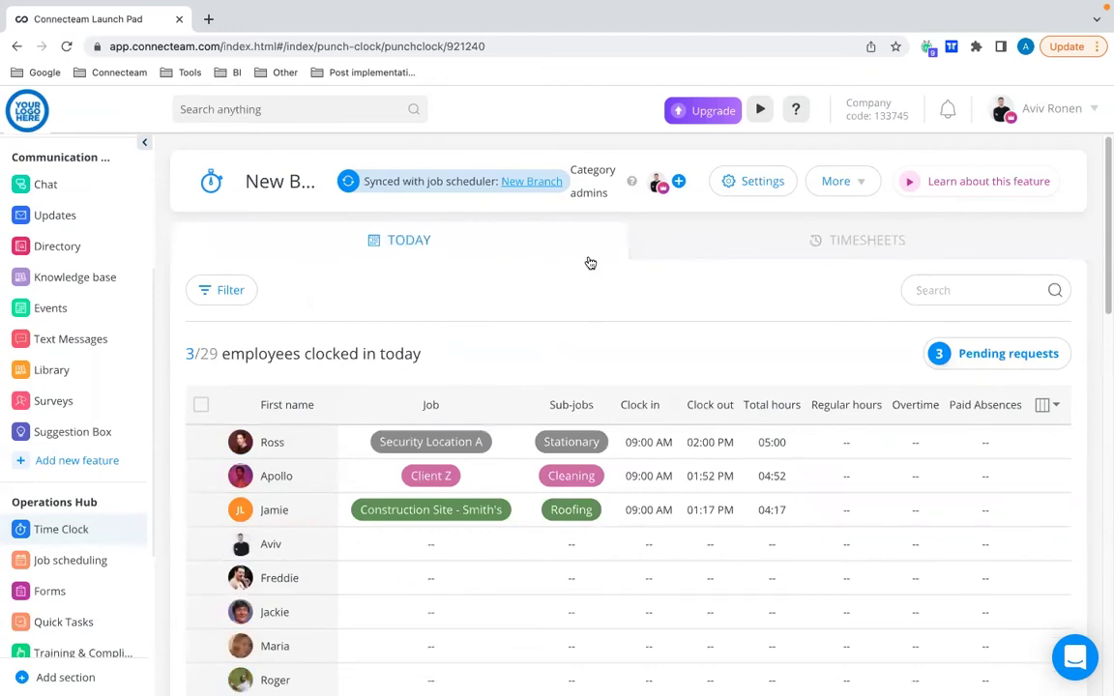
pyautogui.click(756, 251)
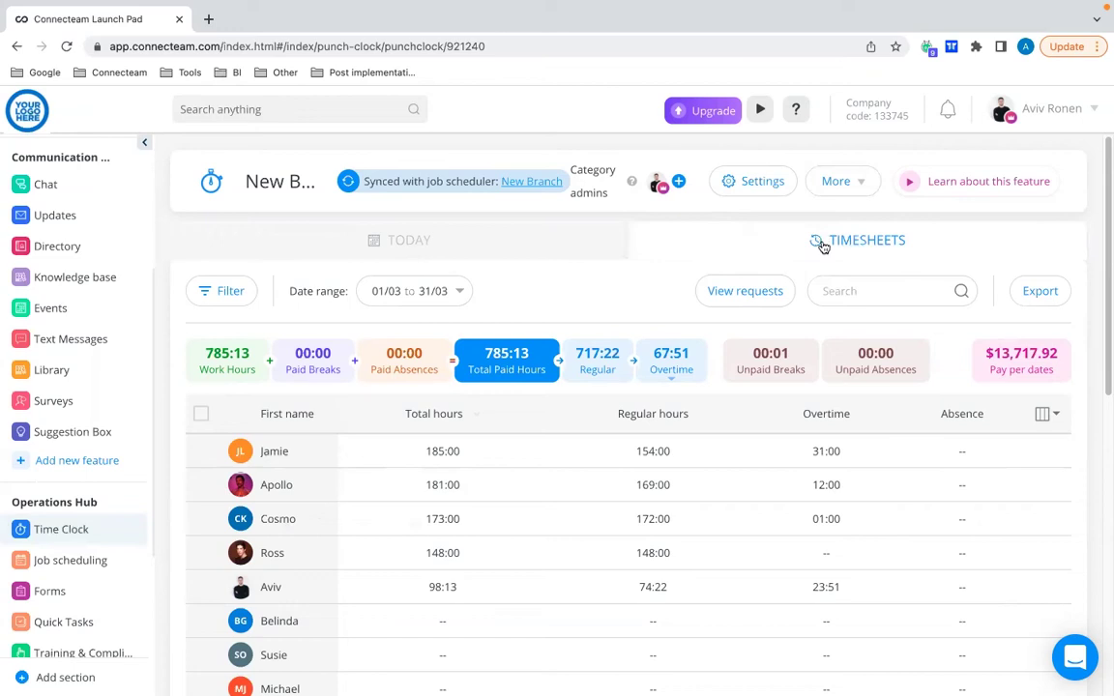
pyautogui.scroll(-1, 668, 471)
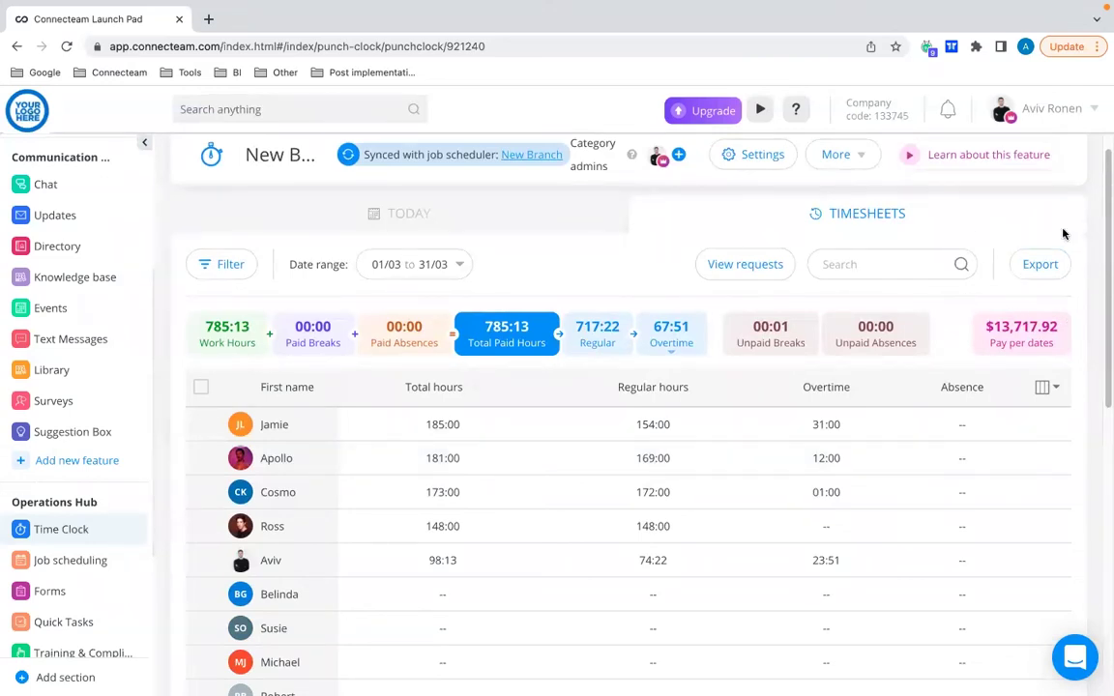
pyautogui.click(1049, 269)
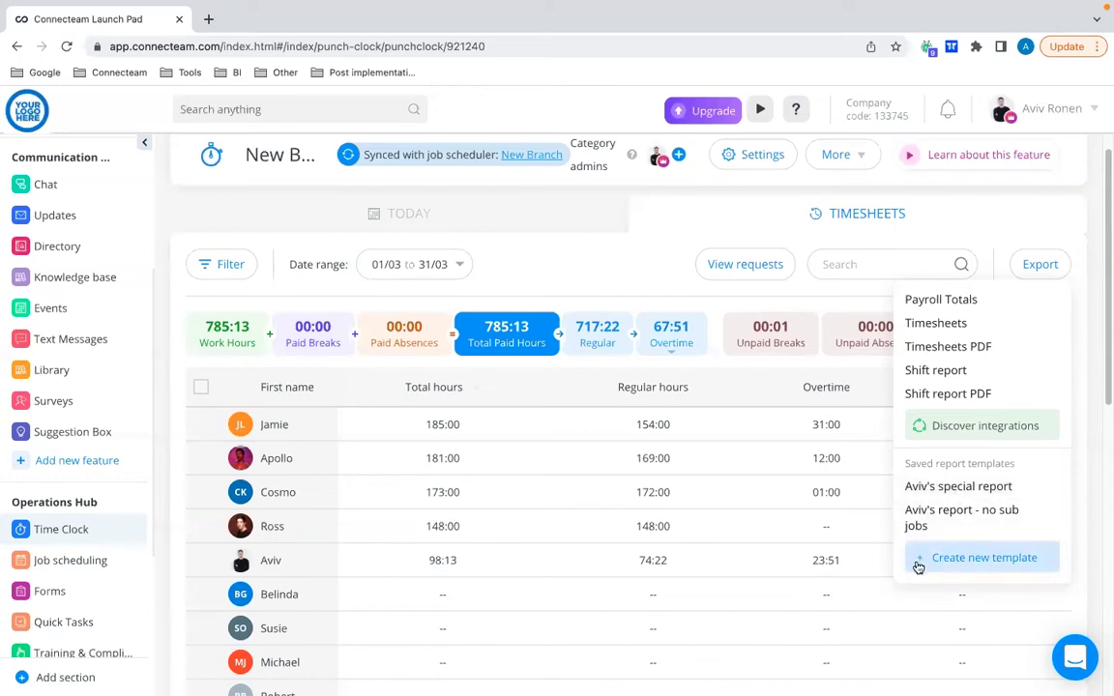
# Create a new custom export template with the Timesheet report type
pyautogui.click(978, 559)
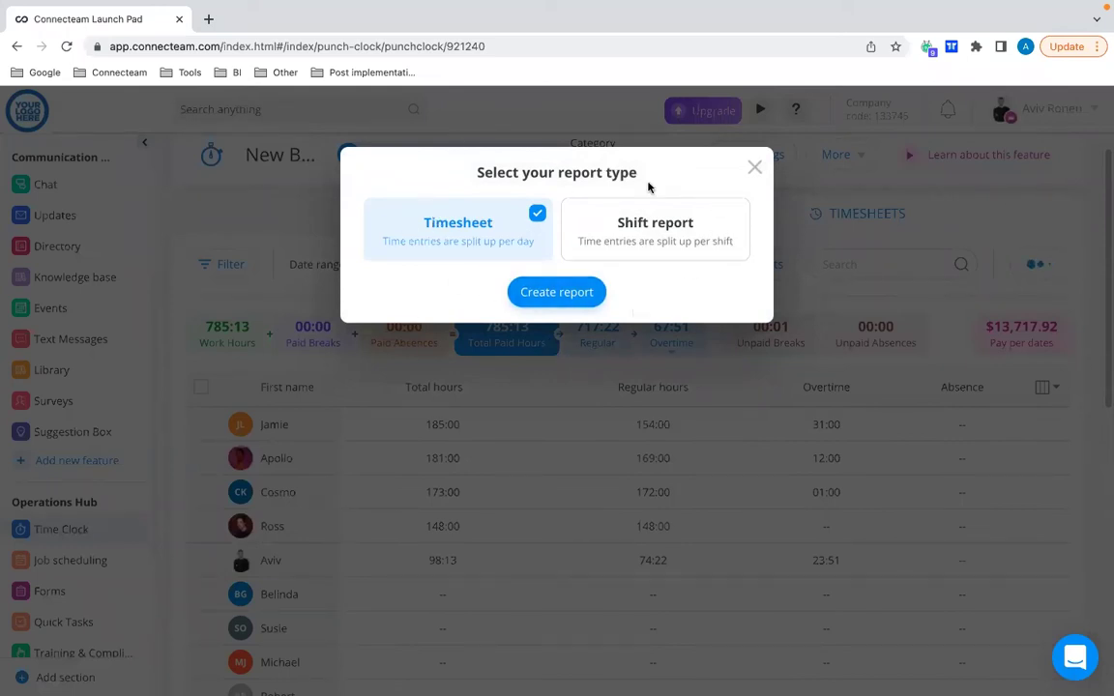
pyautogui.click(558, 300)
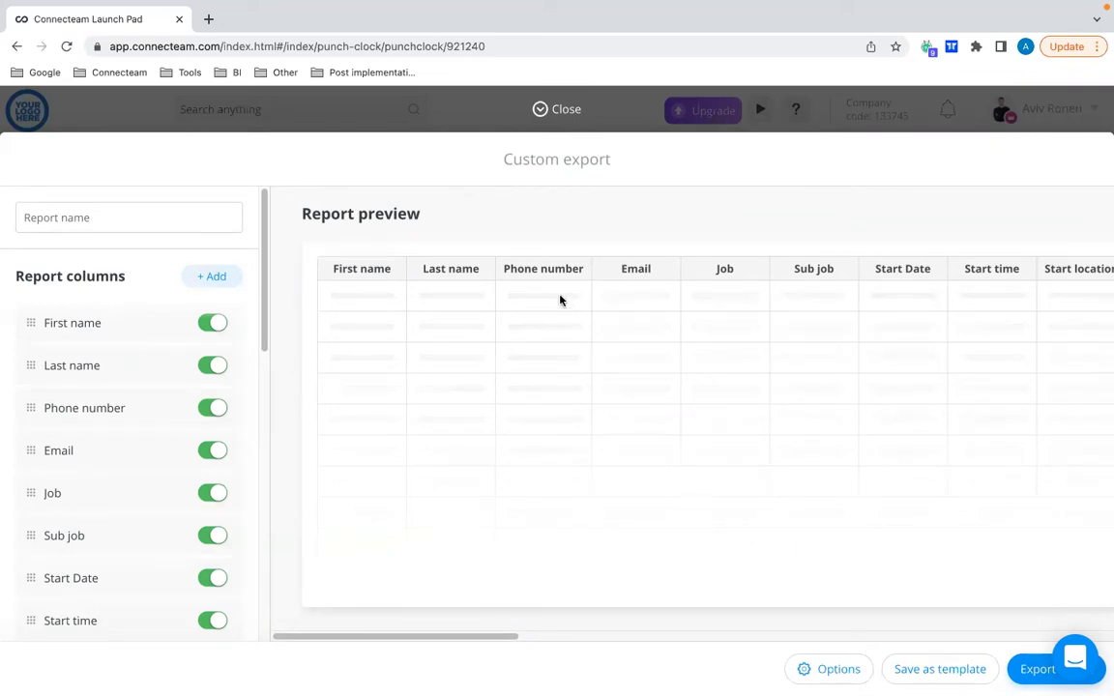
pyautogui.click(133, 219)
pyautogui.write('The best report ever!')
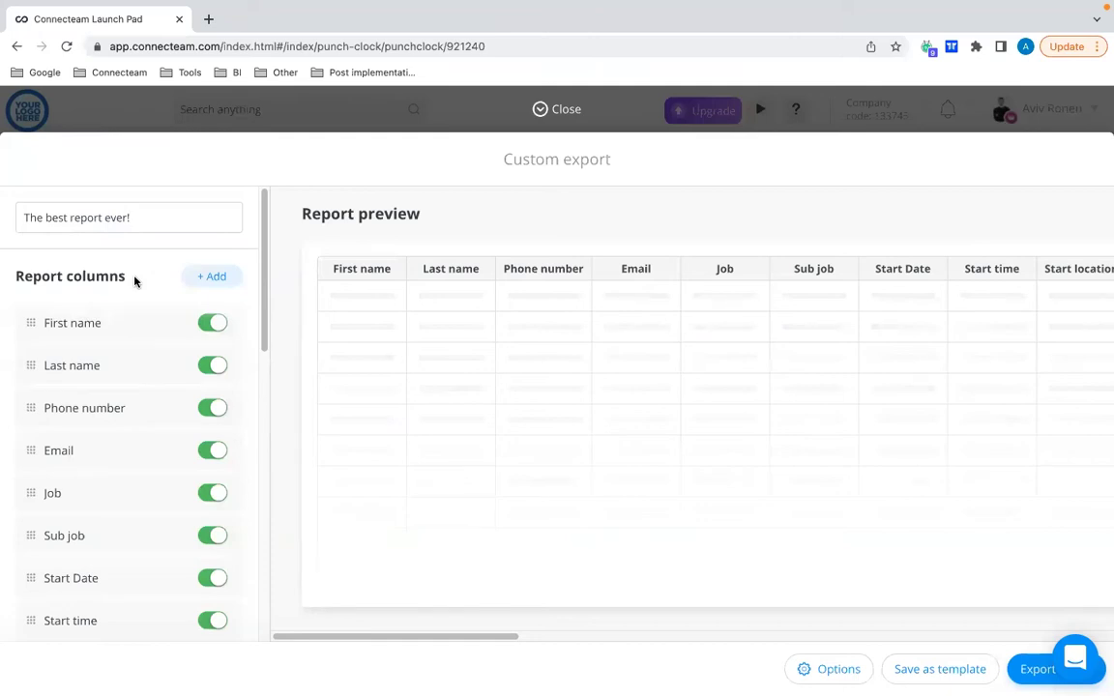
pyautogui.click(216, 277)
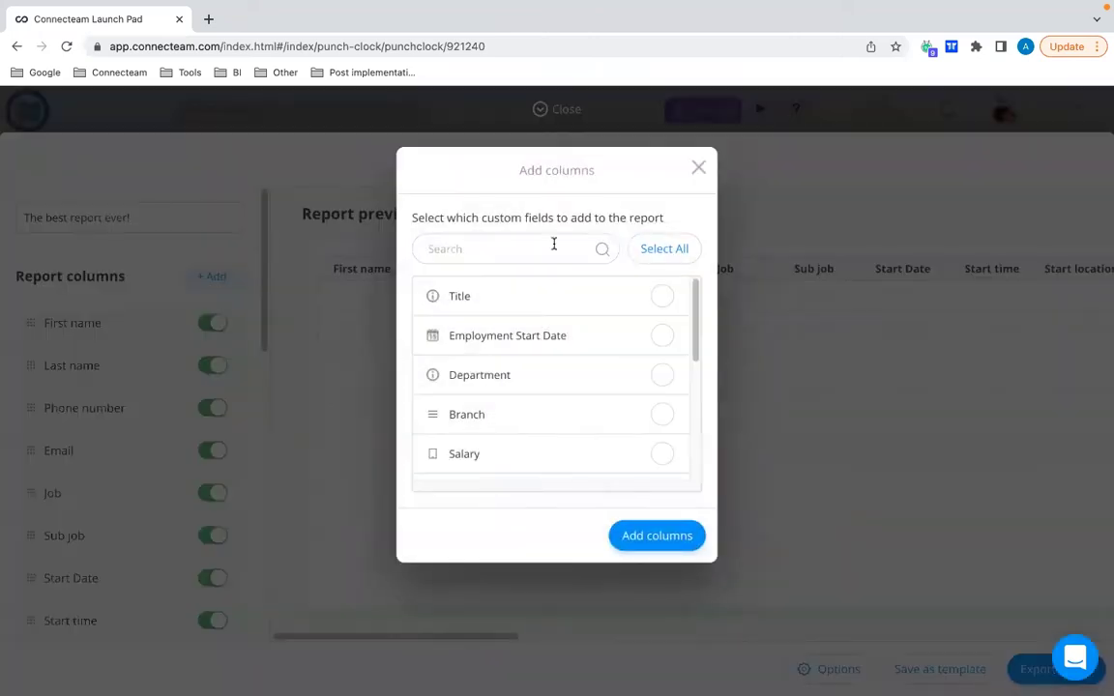
pyautogui.click(700, 170)
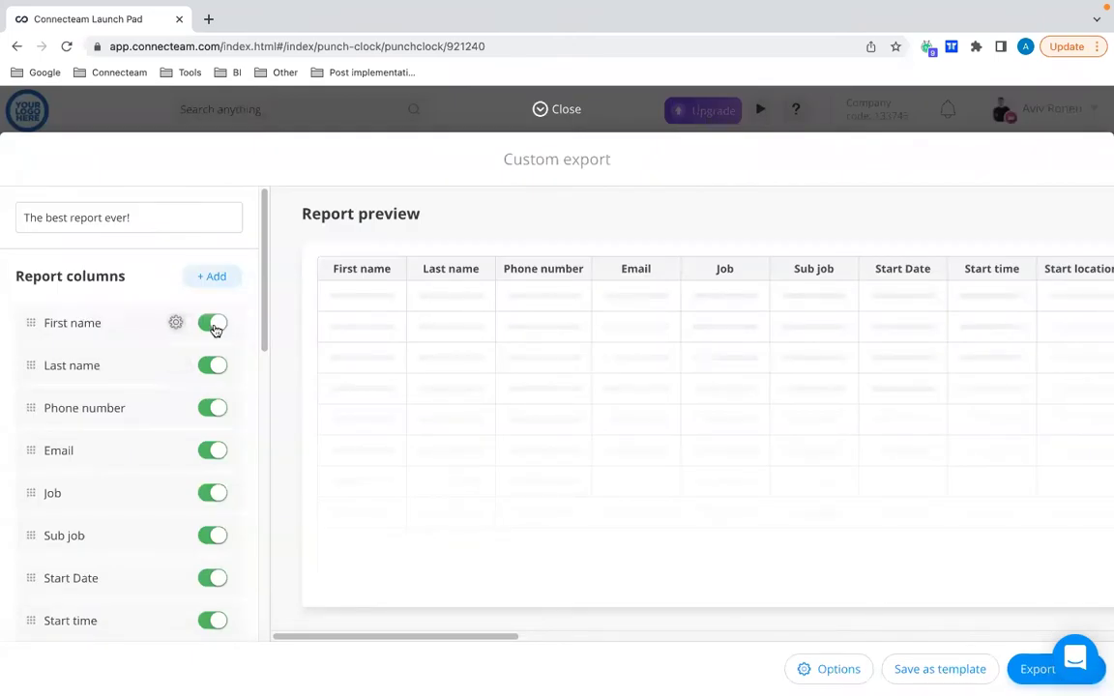
pyautogui.click(211, 324)
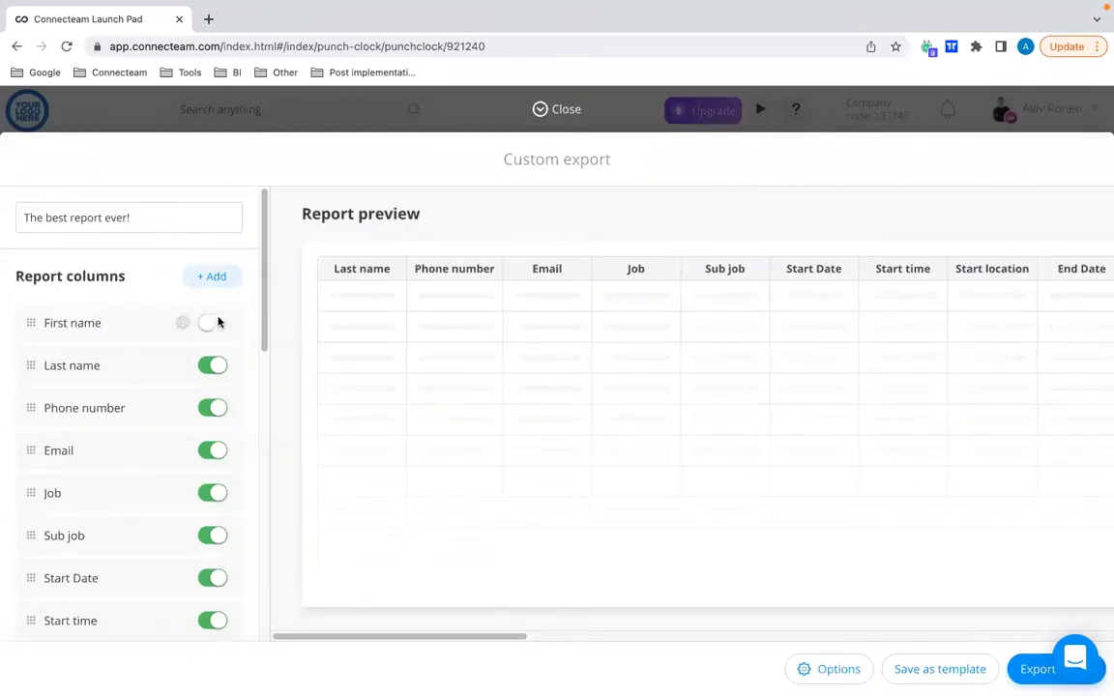
pyautogui.click(211, 329)
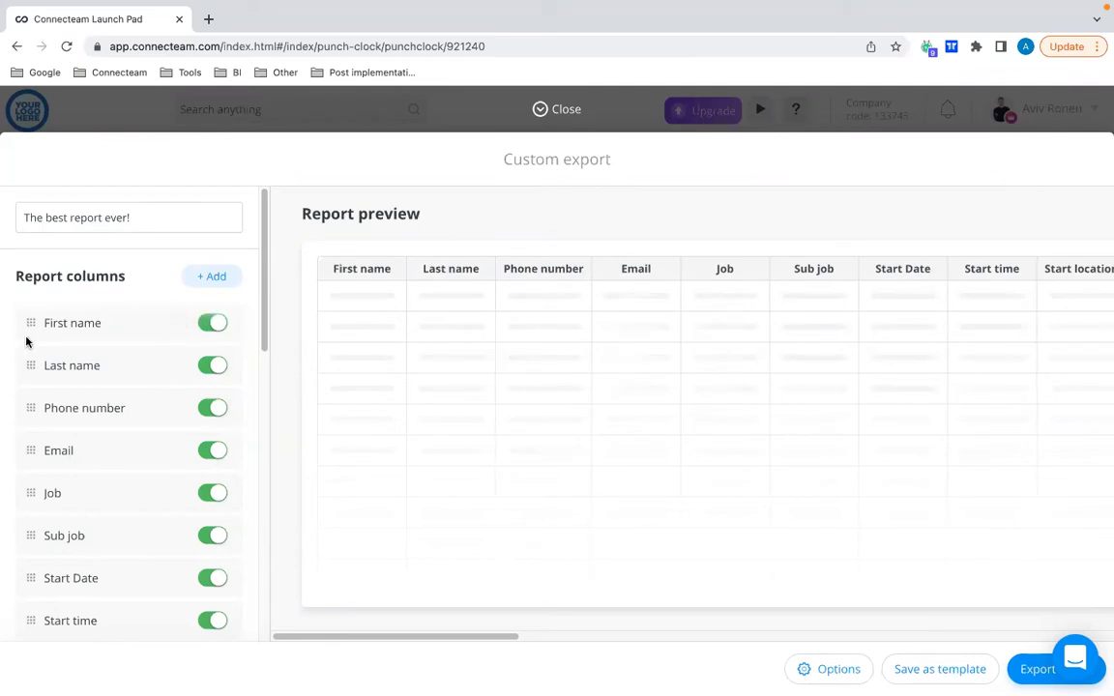
pyautogui.moveTo(26, 322)
pyautogui.mouseDown()
pyautogui.moveTo(27, 368)
pyautogui.moveTo(29, 317)
pyautogui.mouseUp()
pyautogui.click(177, 365)
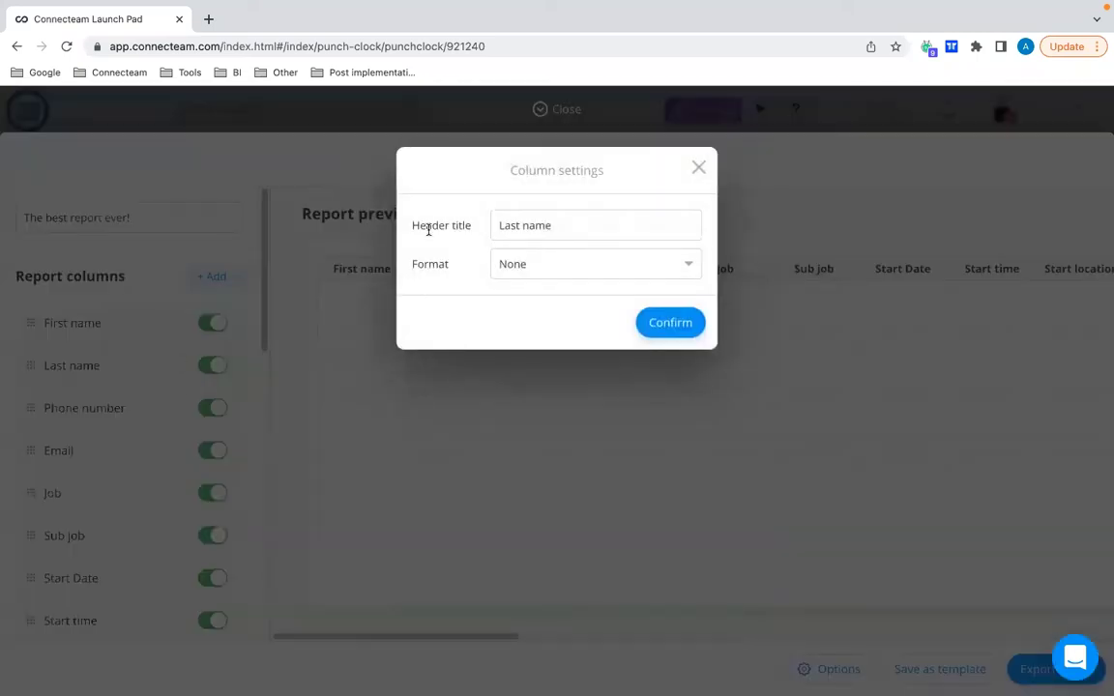
pyautogui.click(699, 168)
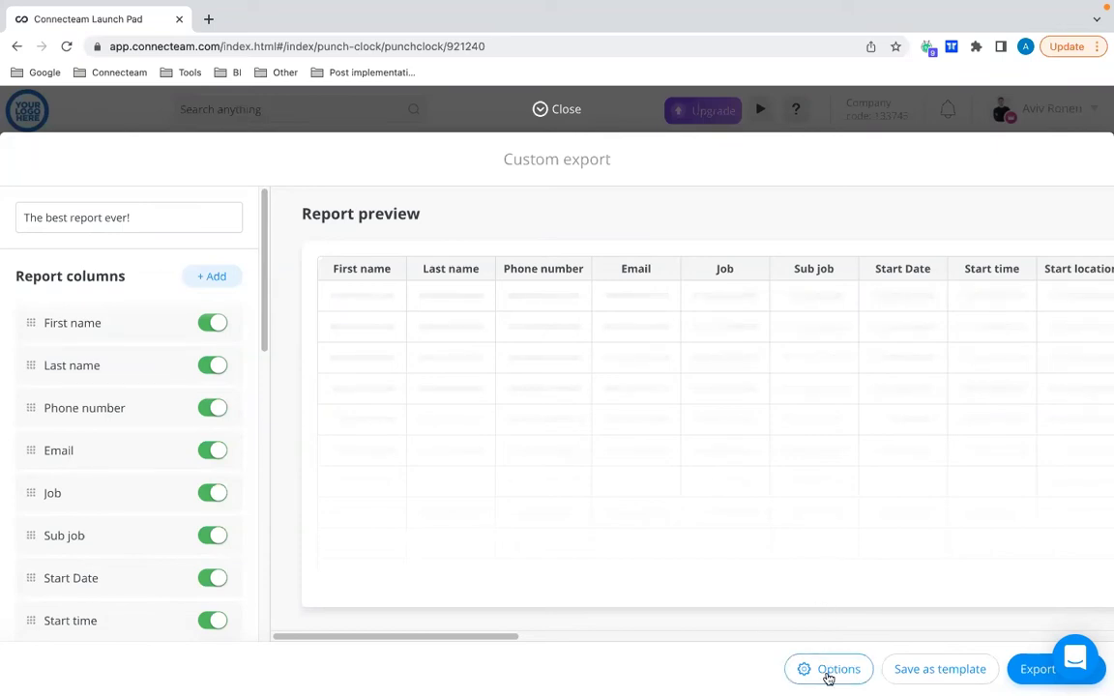
# Leave the report file type as .xlsx, close Report settings, and exit the custom export
pyautogui.click(829, 671)
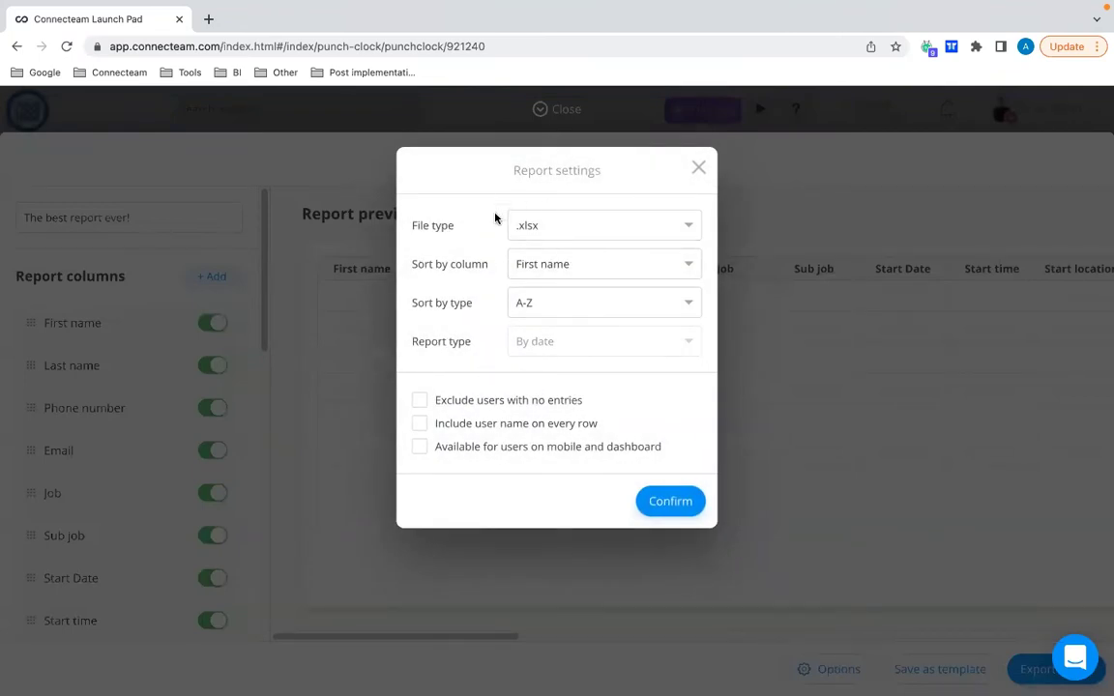
pyautogui.click(563, 230)
pyautogui.click(563, 230)
pyautogui.click(699, 172)
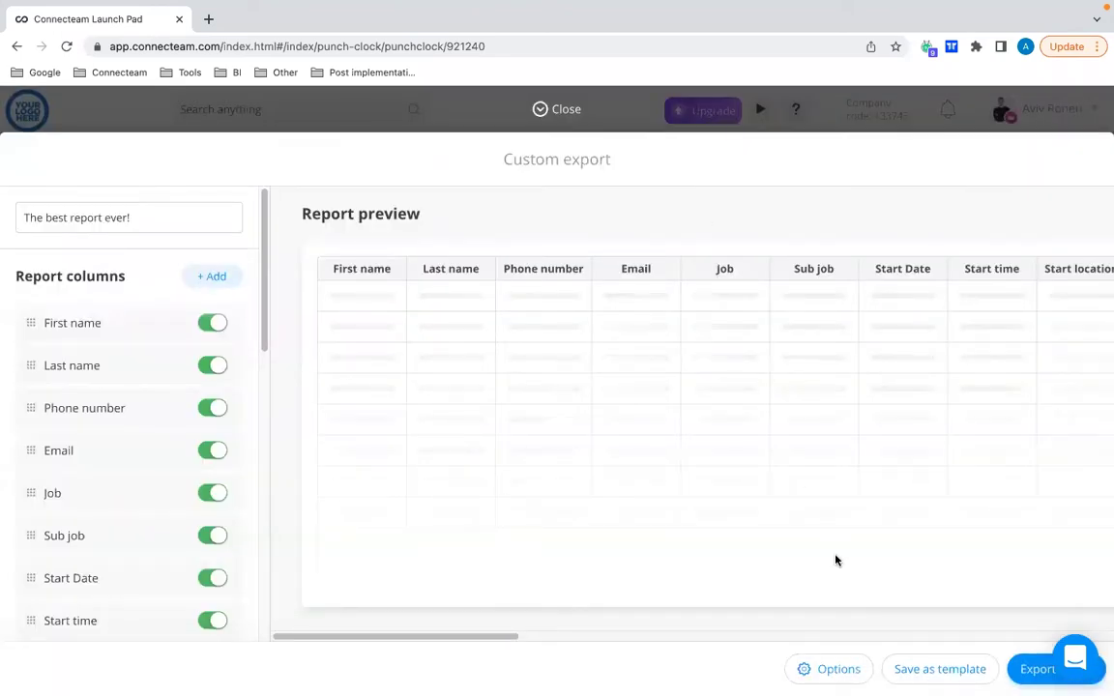
pyautogui.click(565, 112)
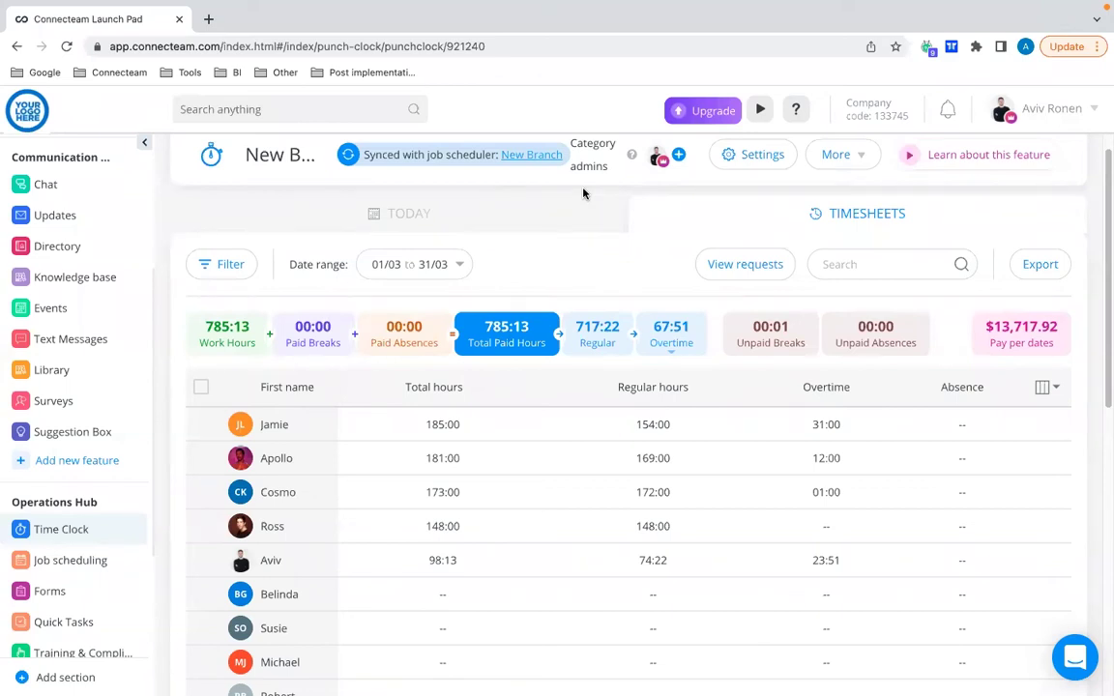
# Show the Today tab with 3/29 employees clocked in
pyautogui.click(551, 215)
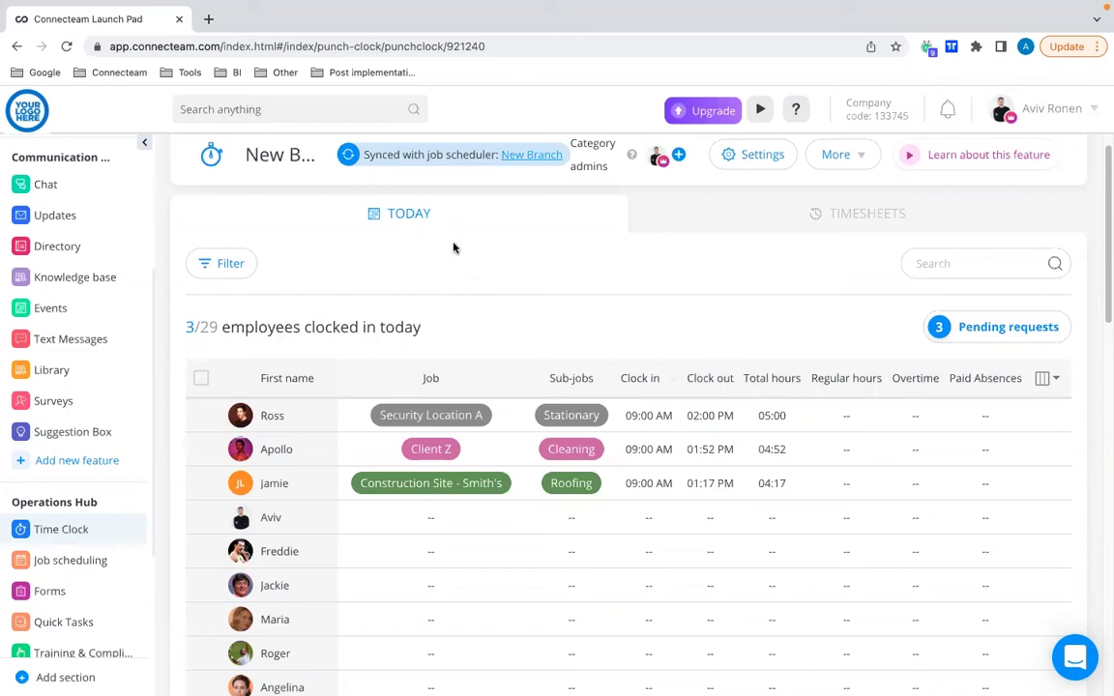
# Select all ten listed employees and create a task for them via Actions
pyautogui.click(200, 416)
pyautogui.click(200, 449)
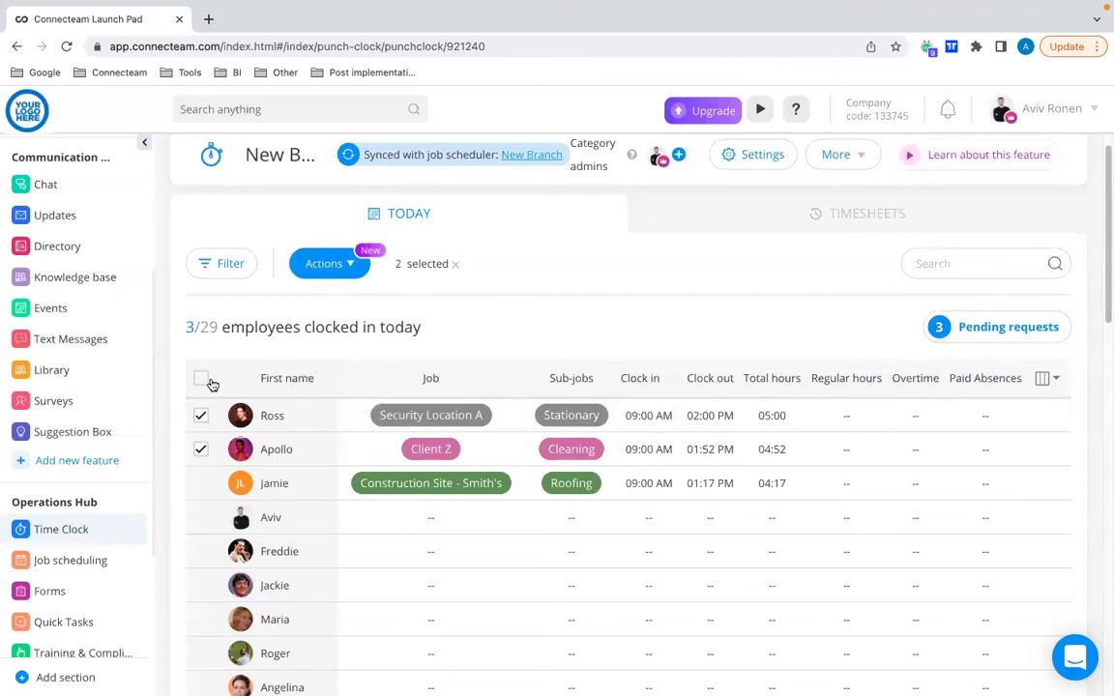
pyautogui.click(200, 378)
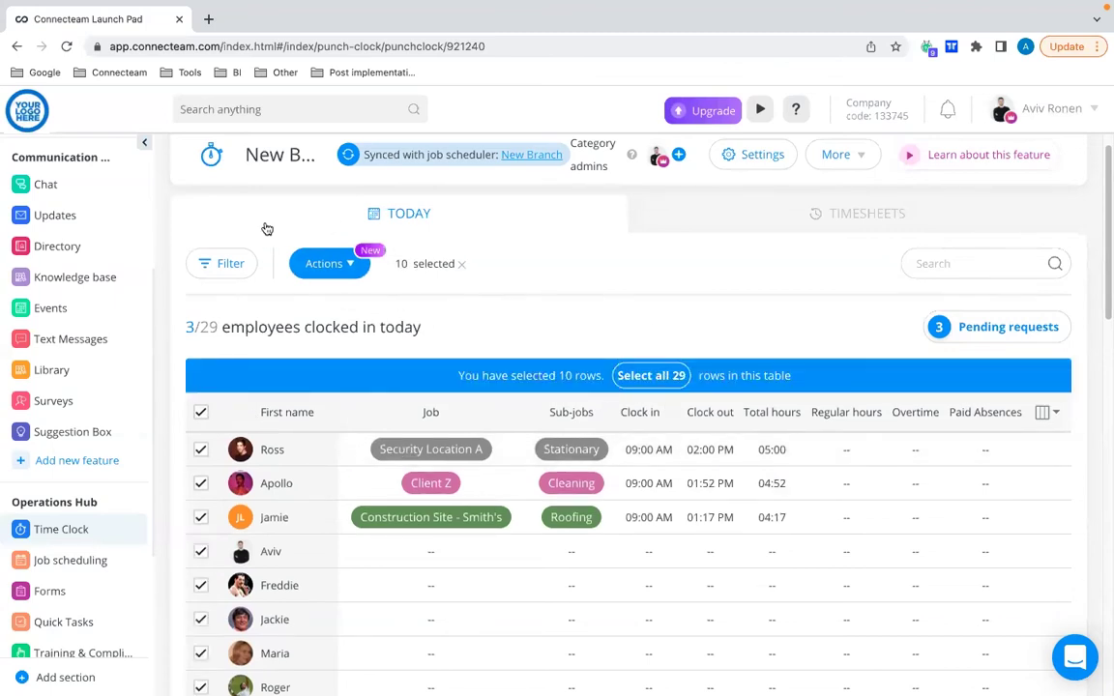
pyautogui.click(328, 264)
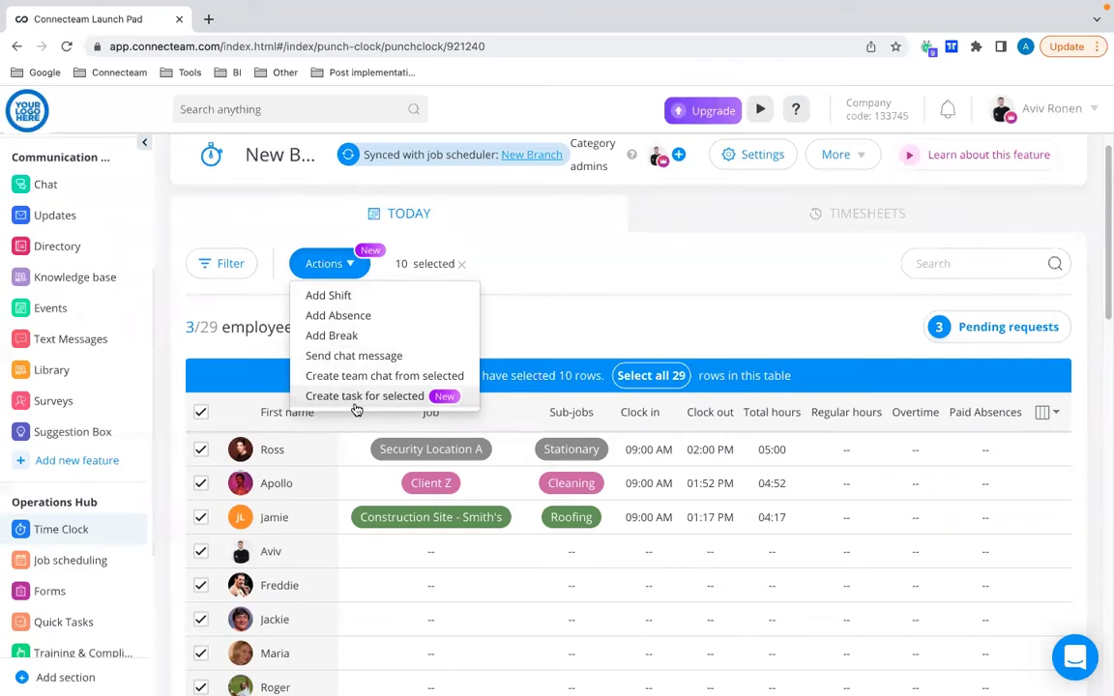
pyautogui.click(355, 405)
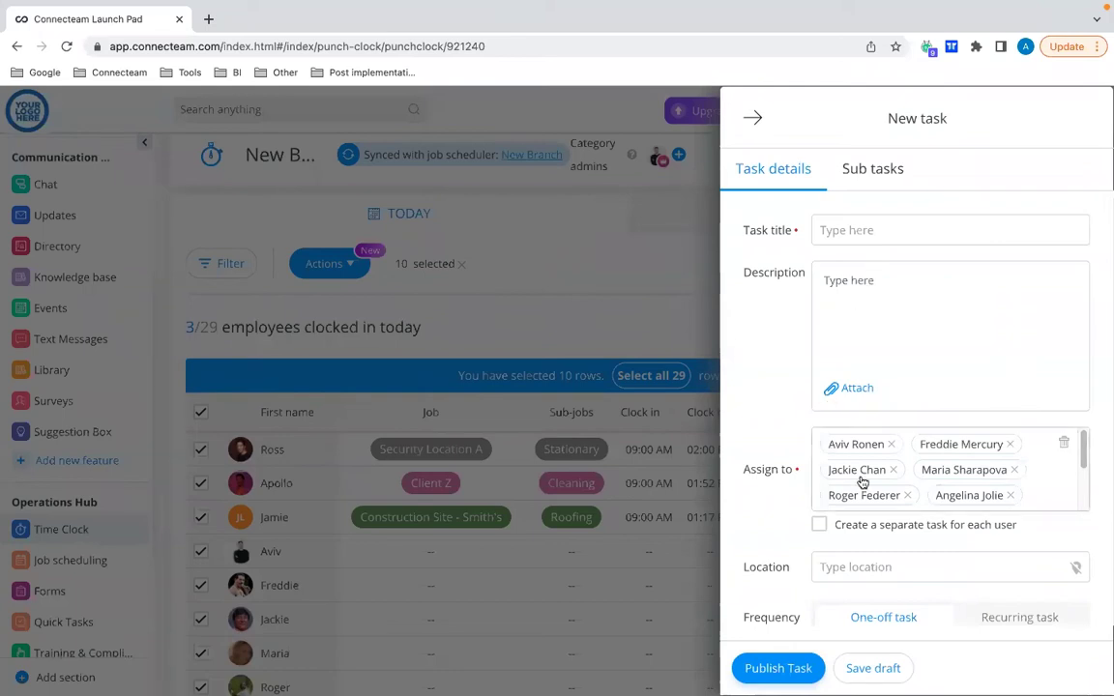
pyautogui.scroll(-2, 870, 484)
pyautogui.scroll(2, 850, 492)
pyautogui.scroll(-1, 905, 532)
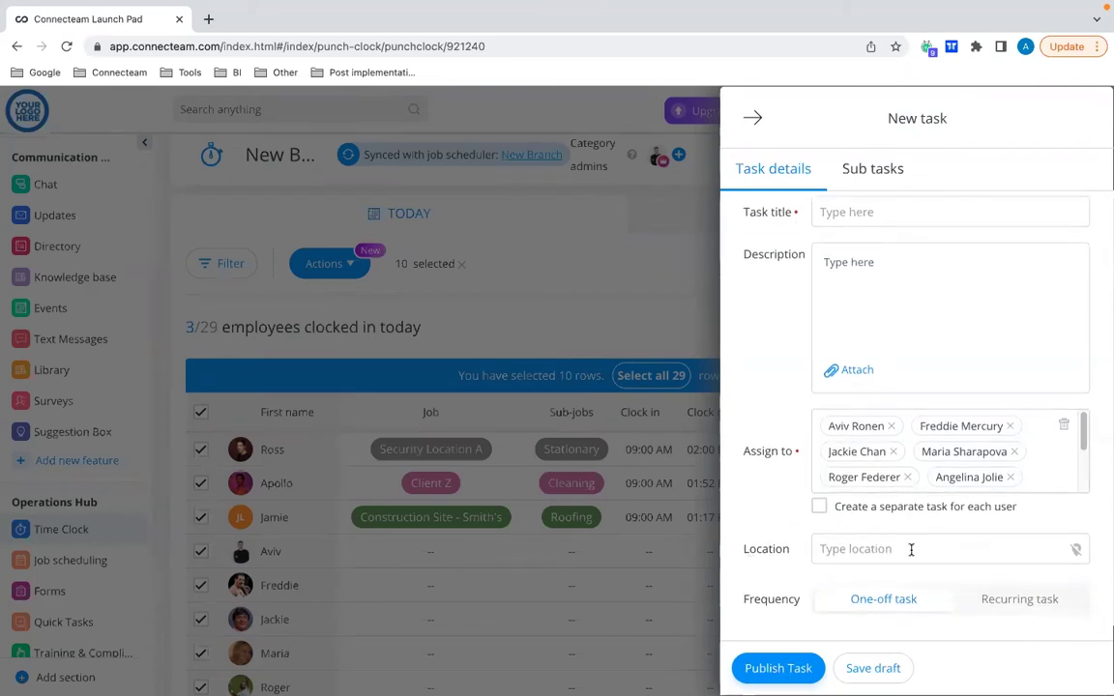
pyautogui.click(854, 549)
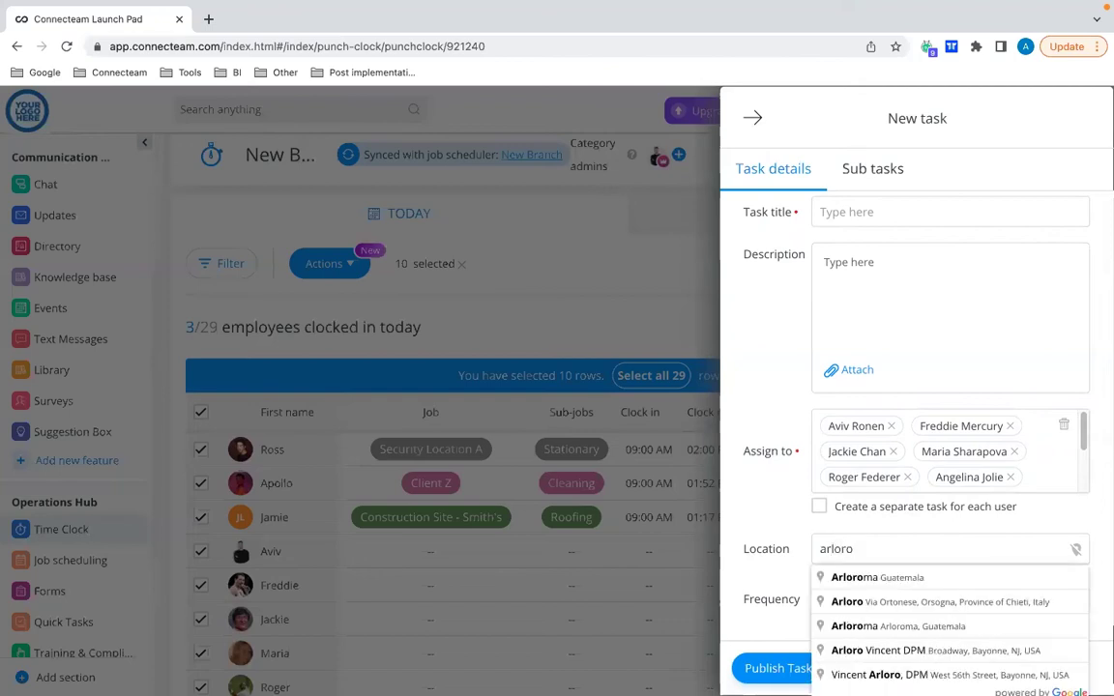
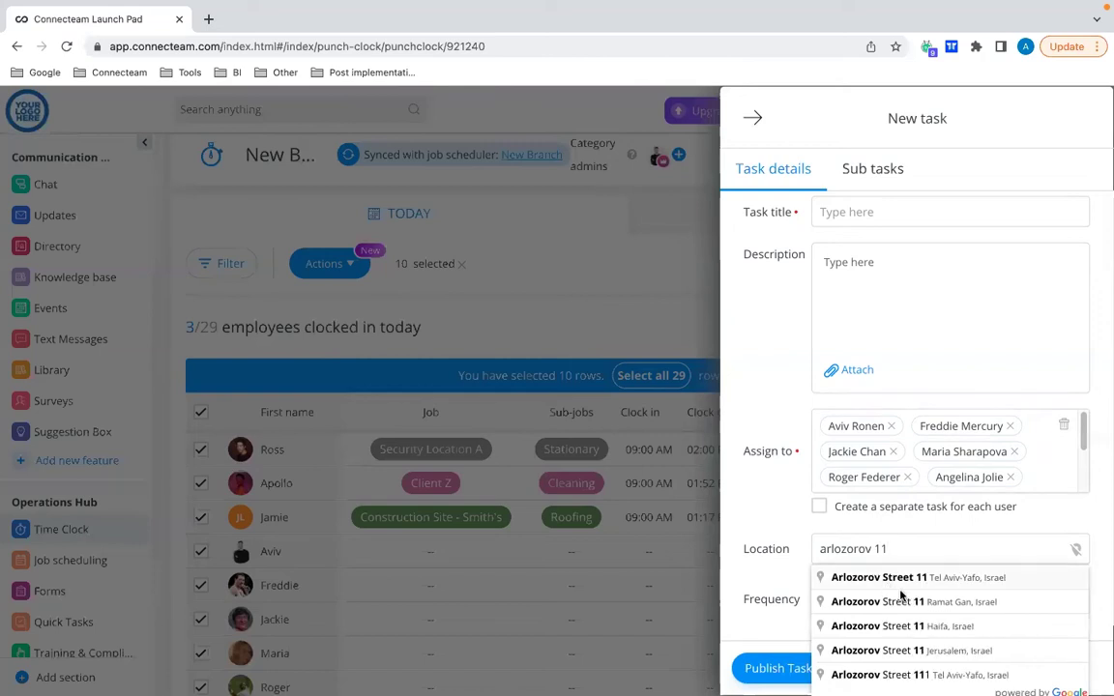
pyautogui.click(914, 579)
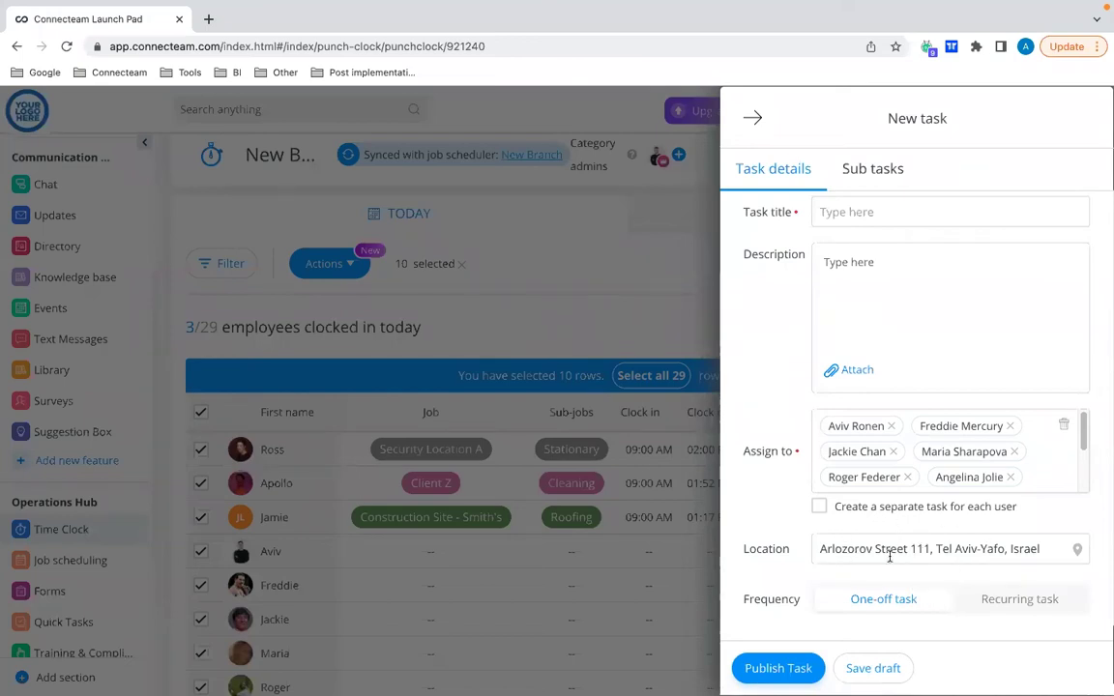
pyautogui.click(753, 120)
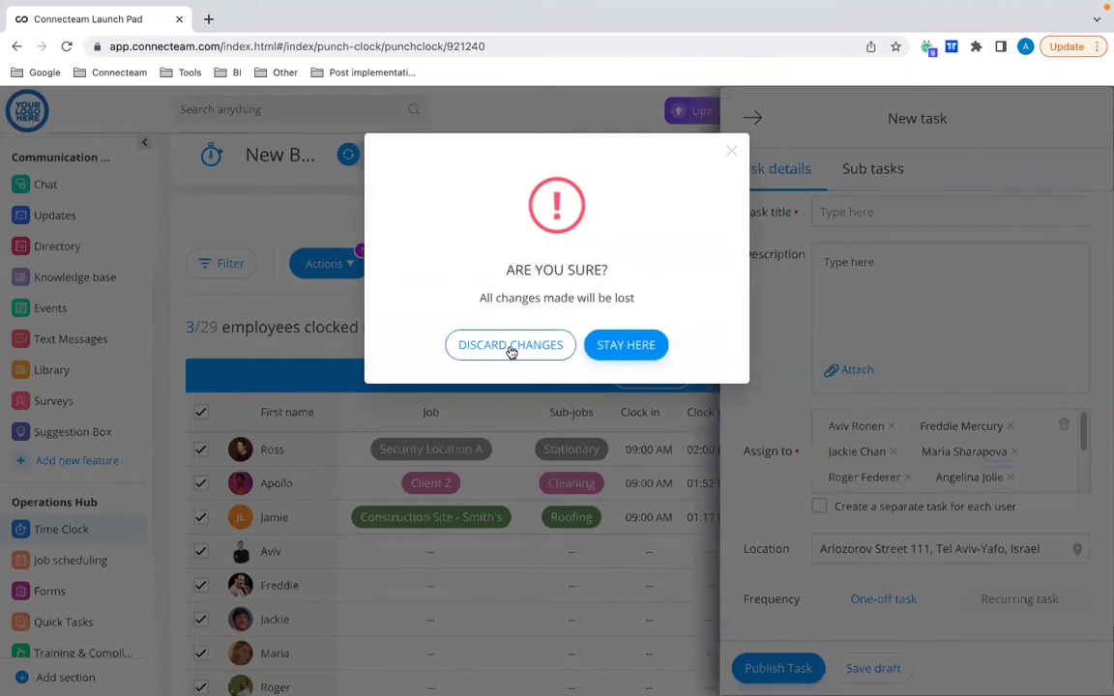
pyautogui.click(510, 348)
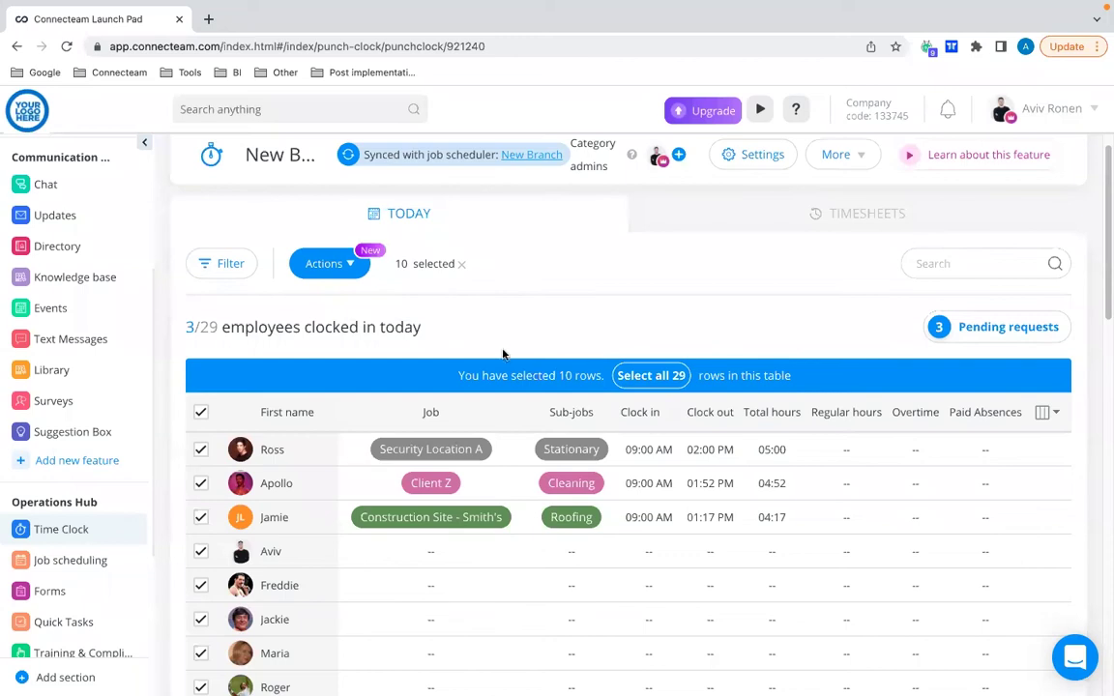
# Go to the Chat section and view a message sender's profile card
pyautogui.click(52, 191)
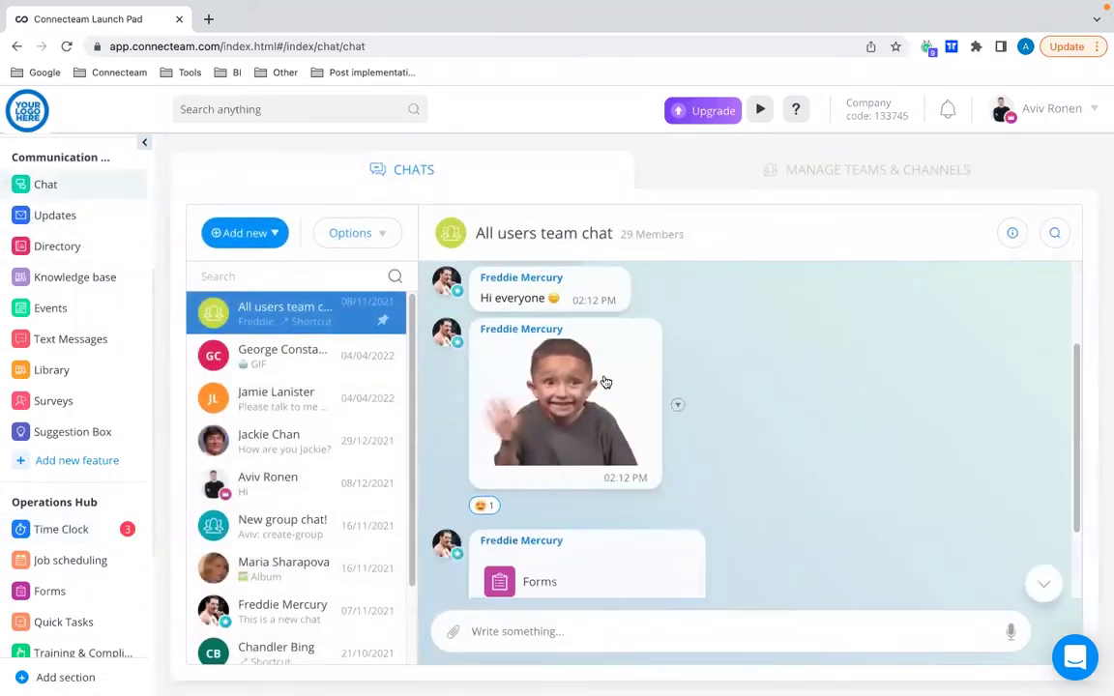
pyautogui.click(521, 329)
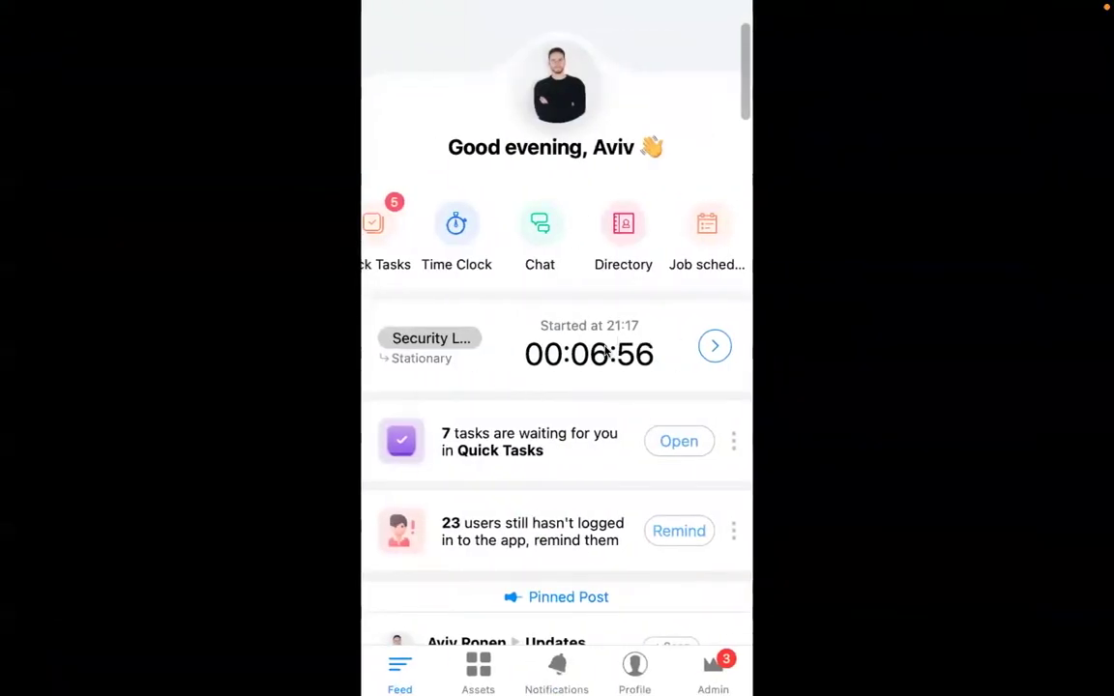
# Open the conversations list, enter the All users team chat and scroll up through its messages
pyautogui.click(541, 226)
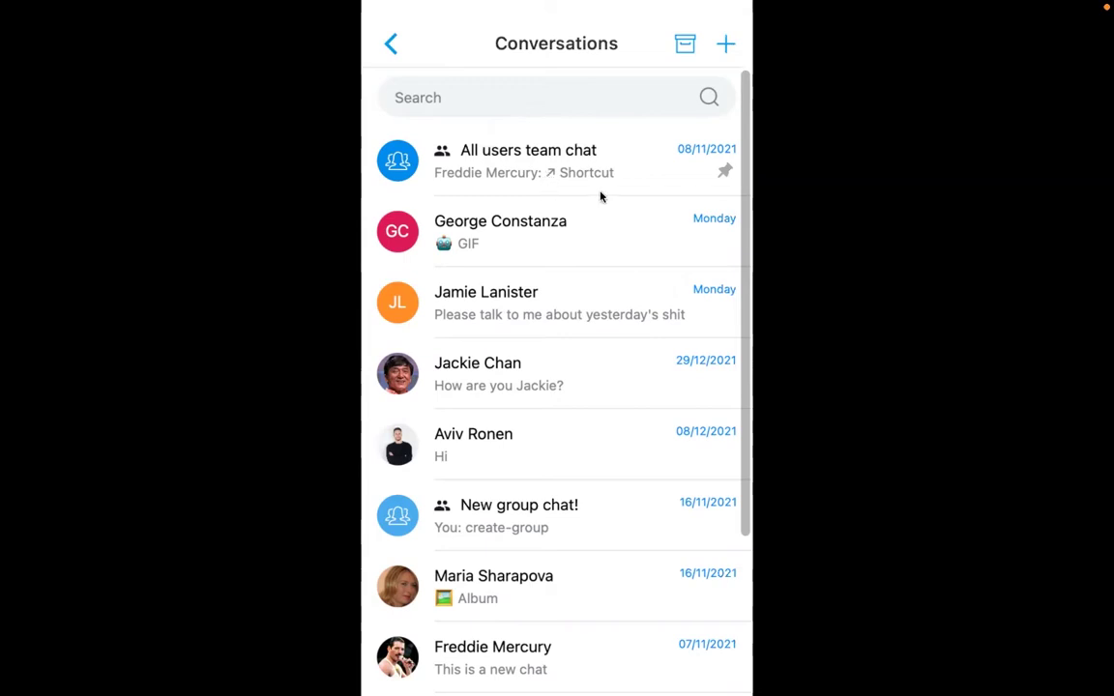
pyautogui.click(502, 168)
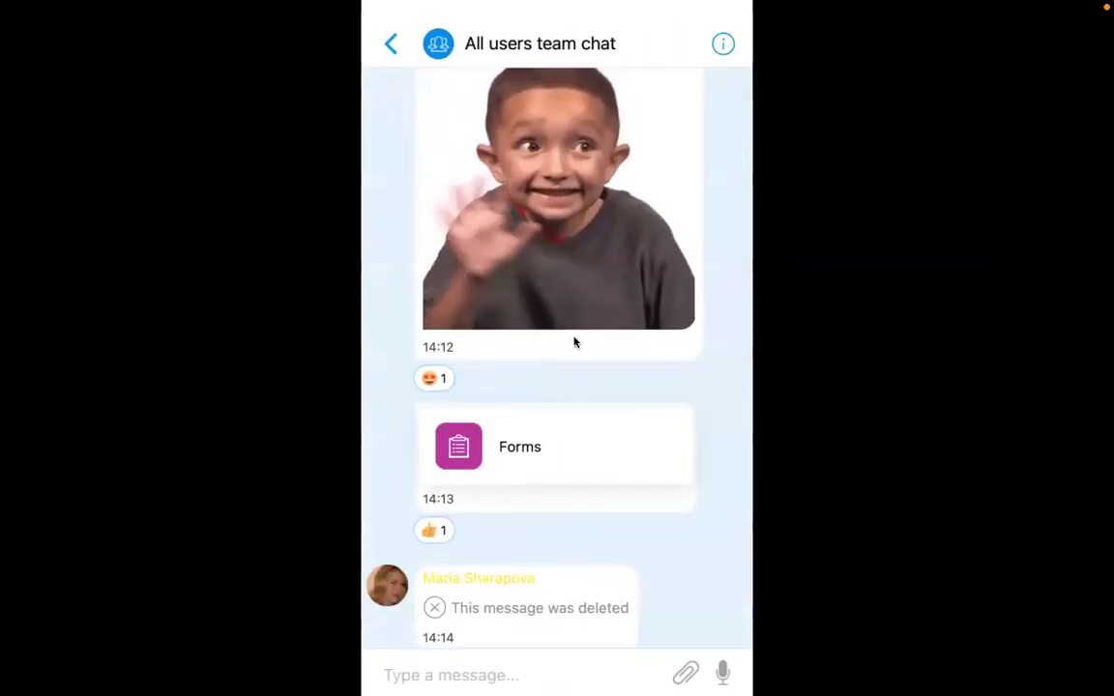
pyautogui.scroll(2, 577, 340)
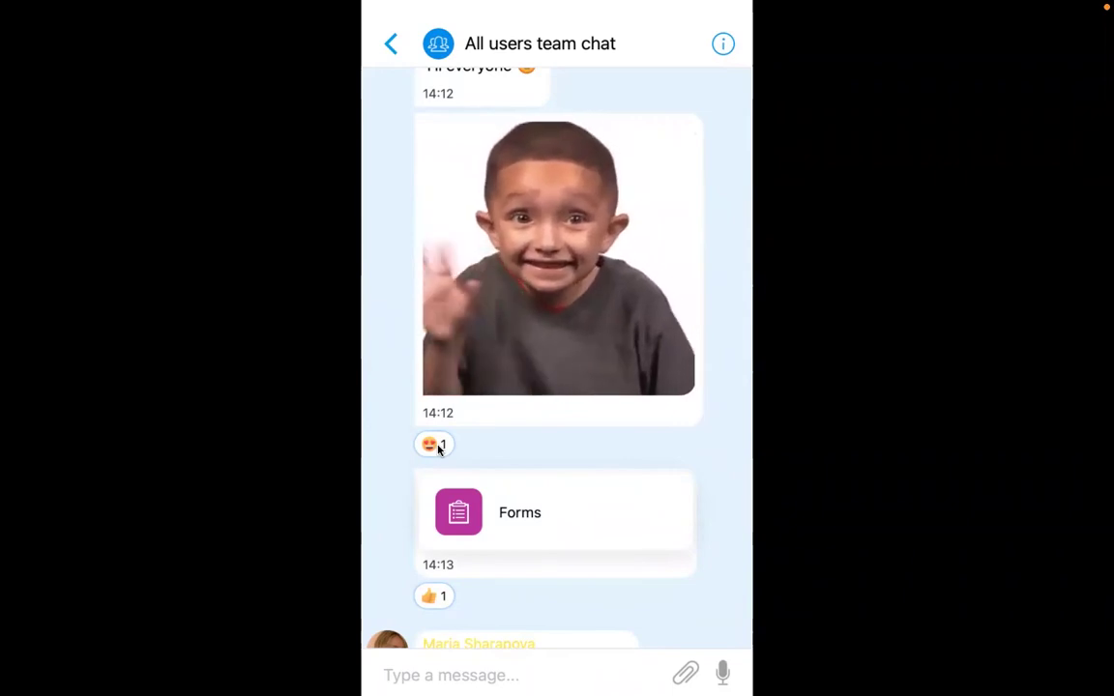
# Bring up share options for the waving GIF, dismiss them, then back out to the home feed
pyautogui.click(438, 413)
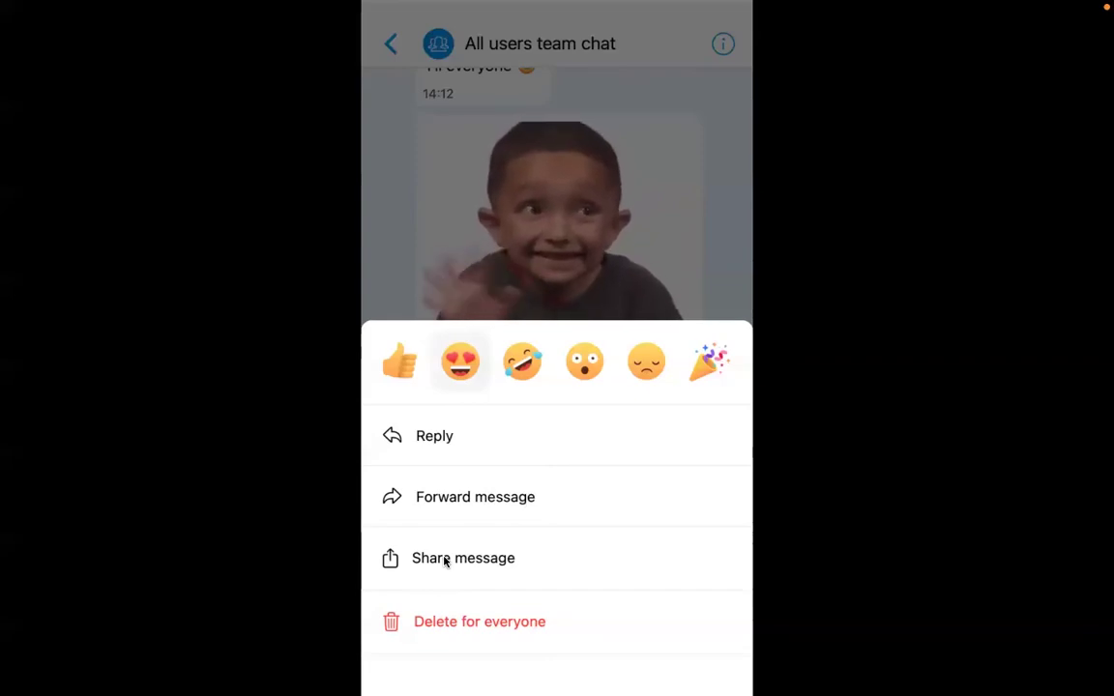
pyautogui.click(445, 559)
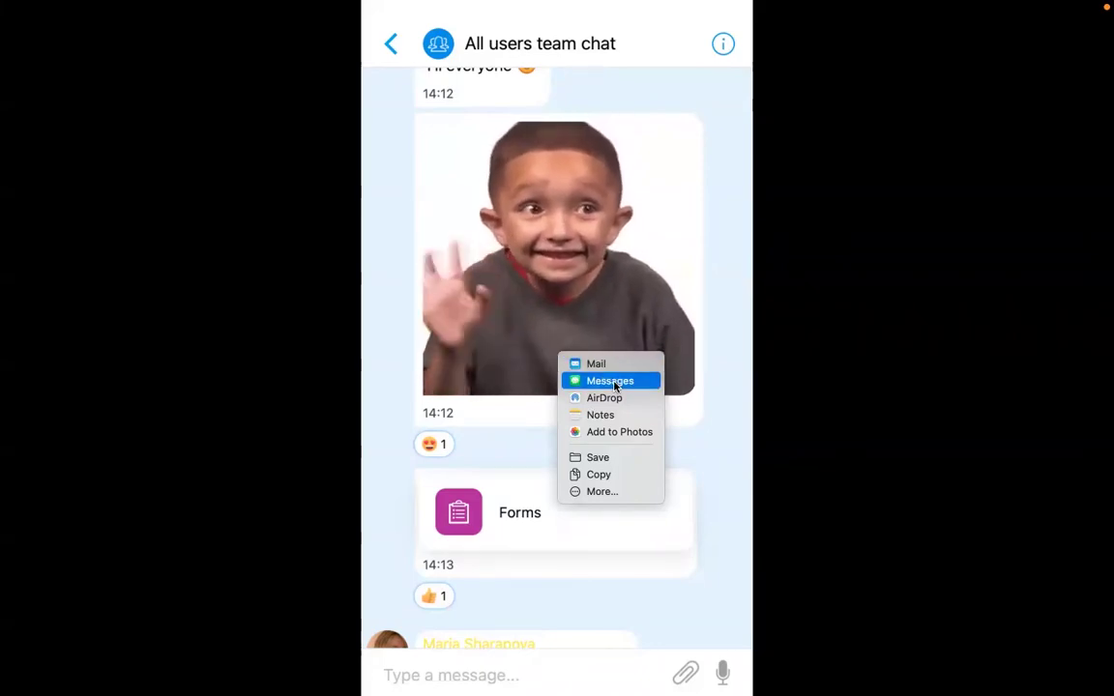
pyautogui.click(716, 416)
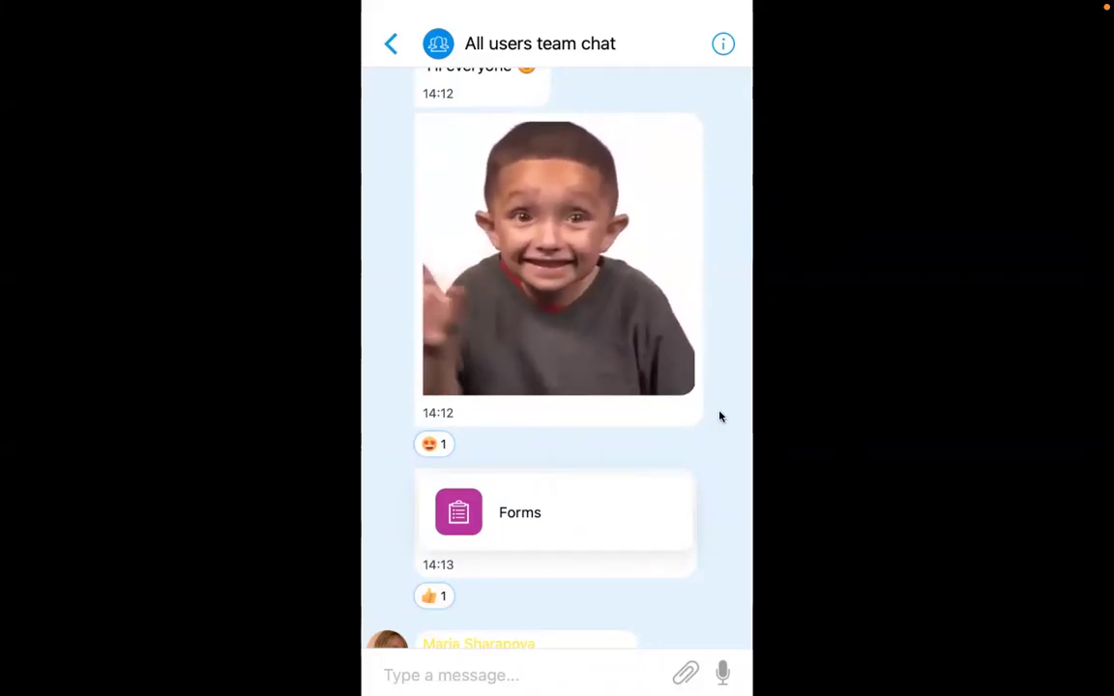
pyautogui.click(392, 56)
pyautogui.click(392, 53)
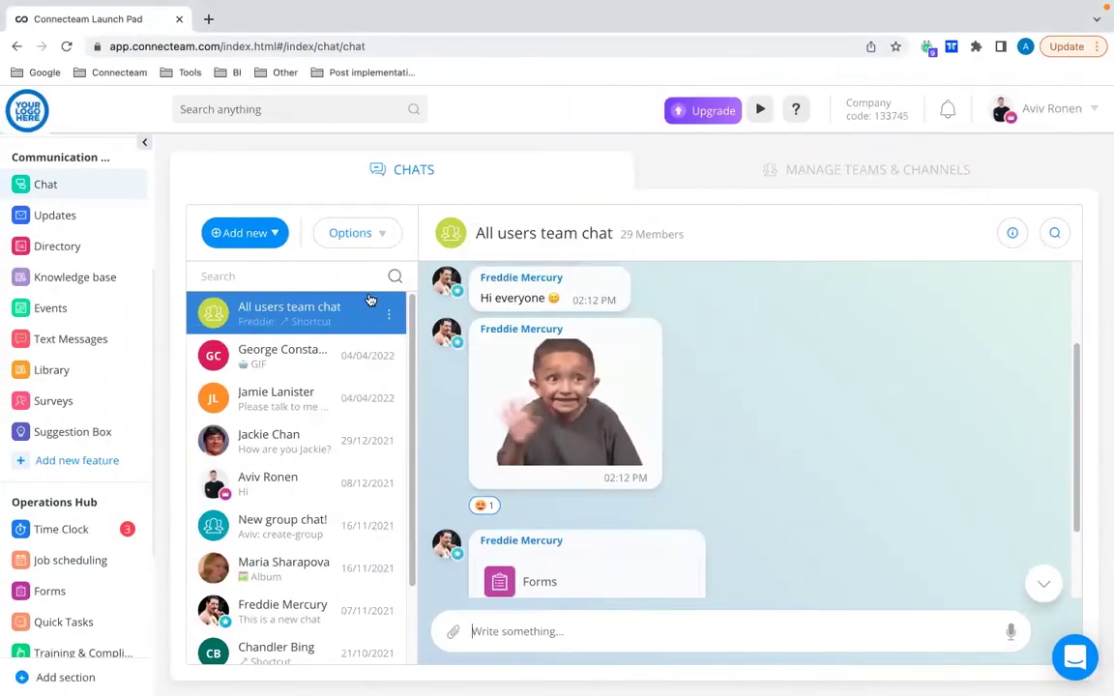
pyautogui.click(363, 242)
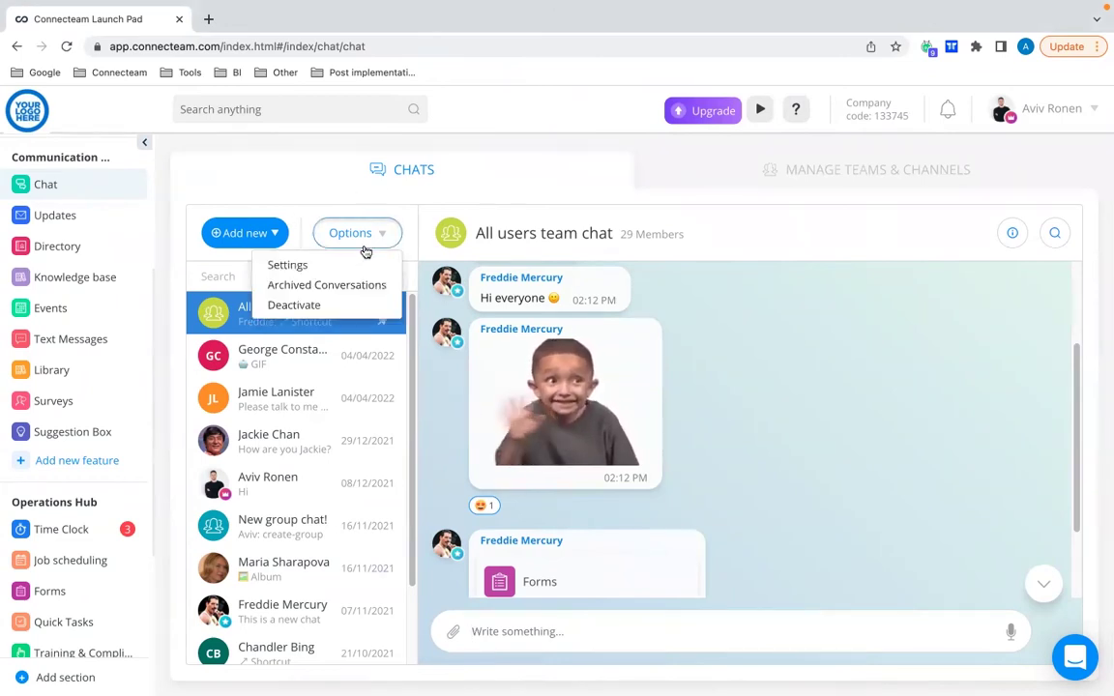
pyautogui.click(294, 273)
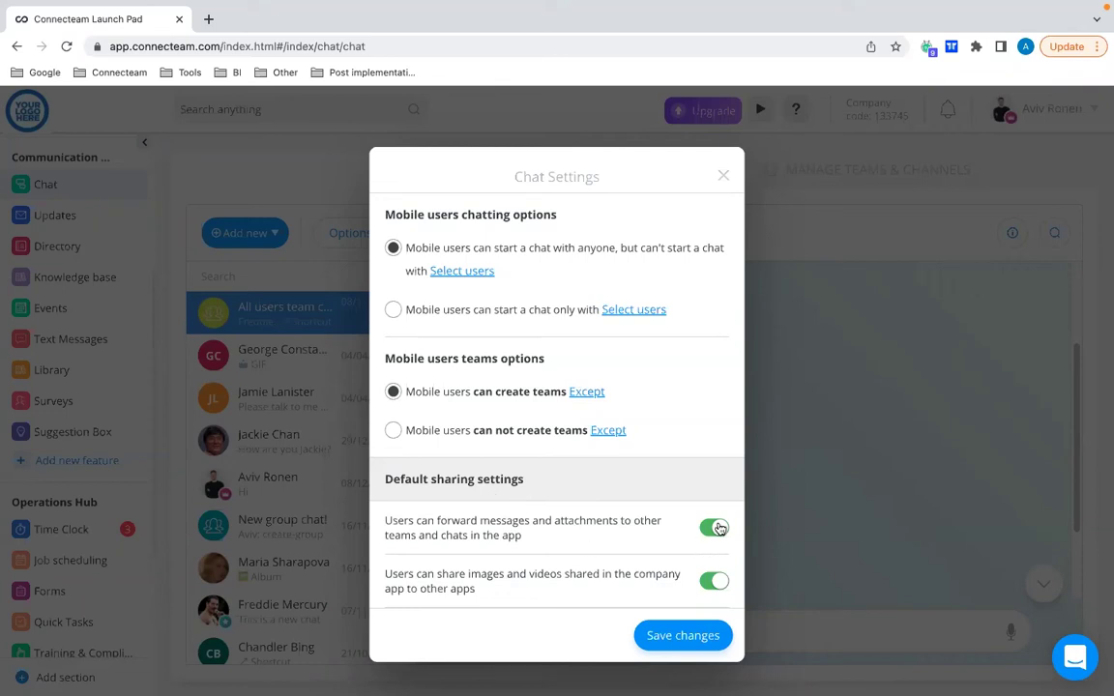
pyautogui.click(723, 178)
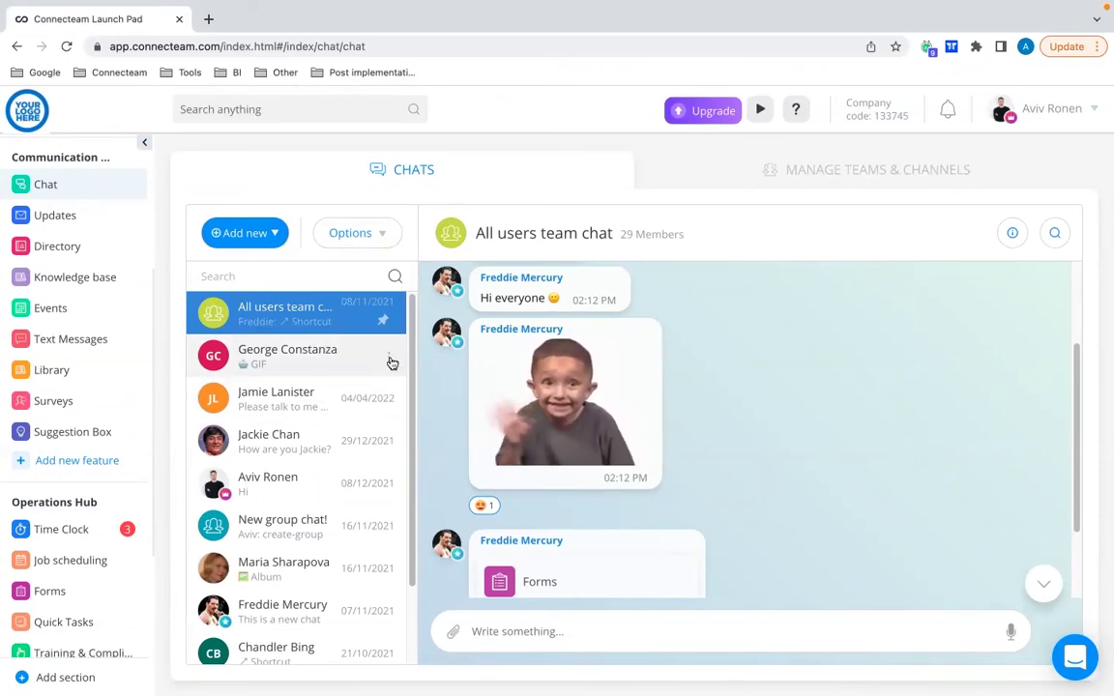
# Mark the second conversation as unread, then mark it as read again
pyautogui.click(392, 363)
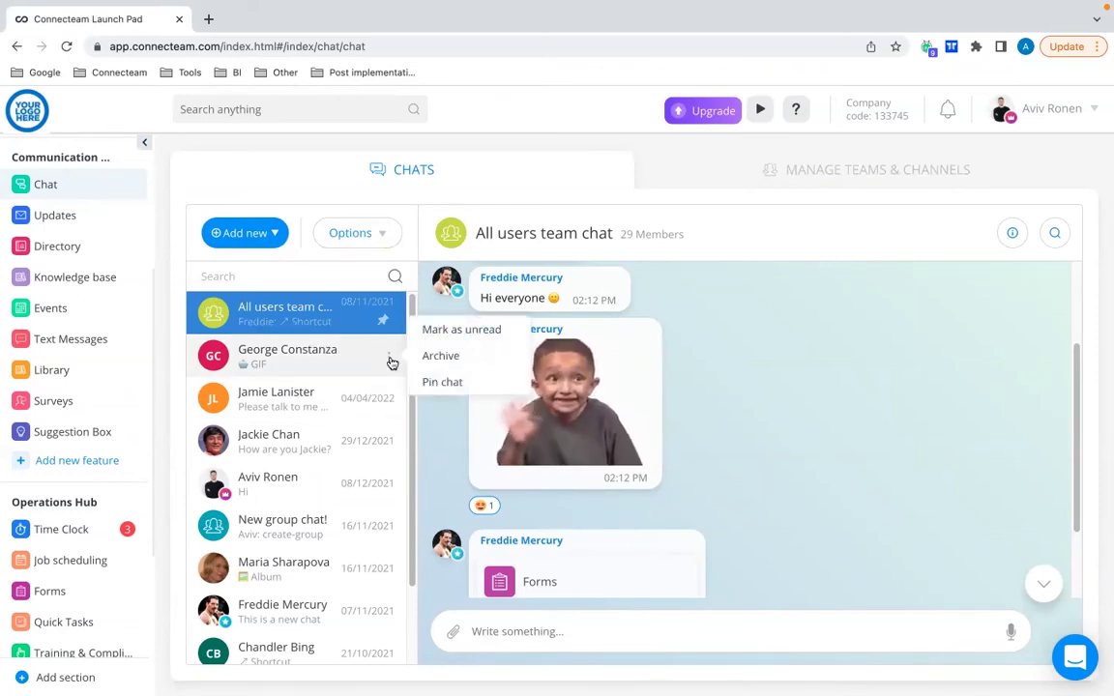
pyautogui.click(483, 330)
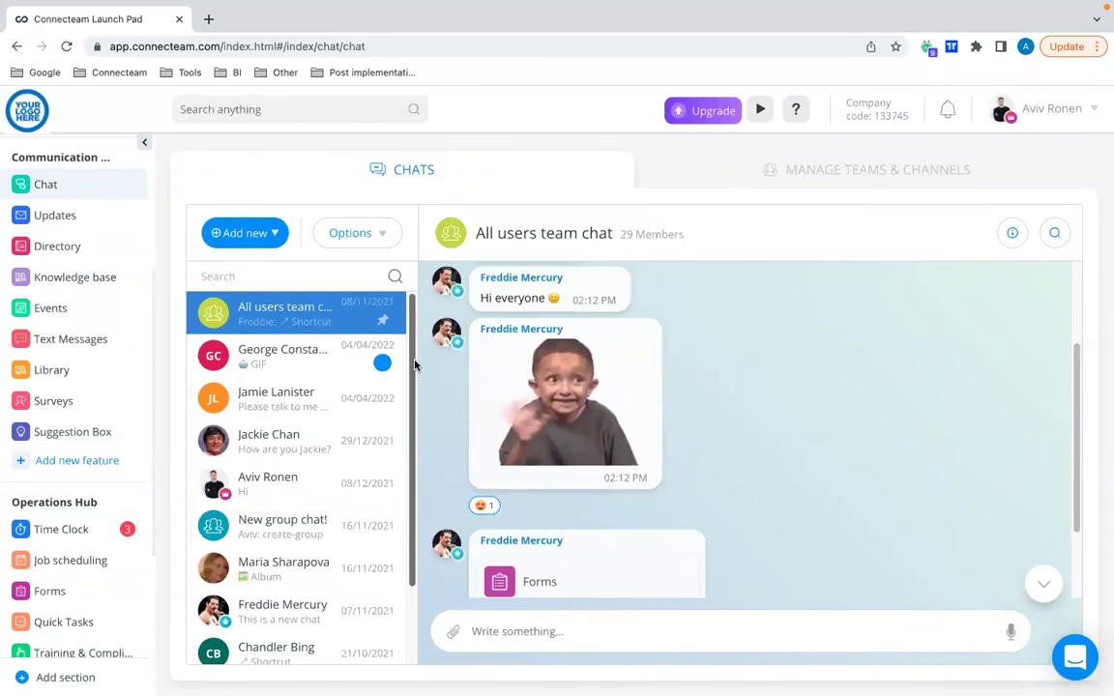
pyautogui.click(393, 356)
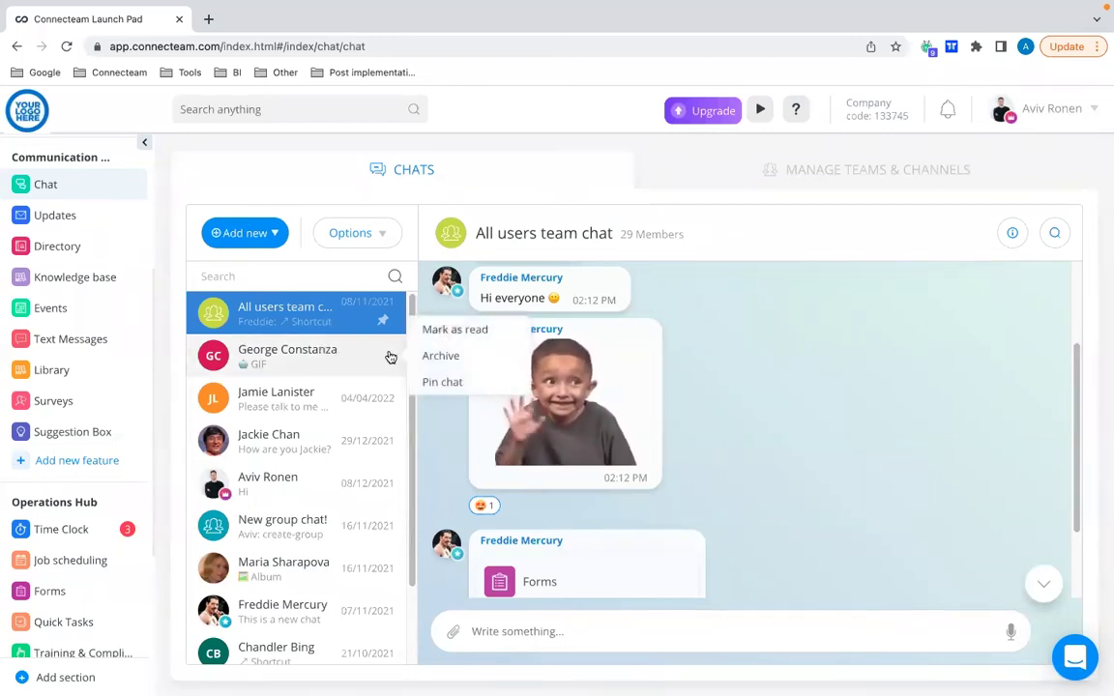
pyautogui.click(443, 333)
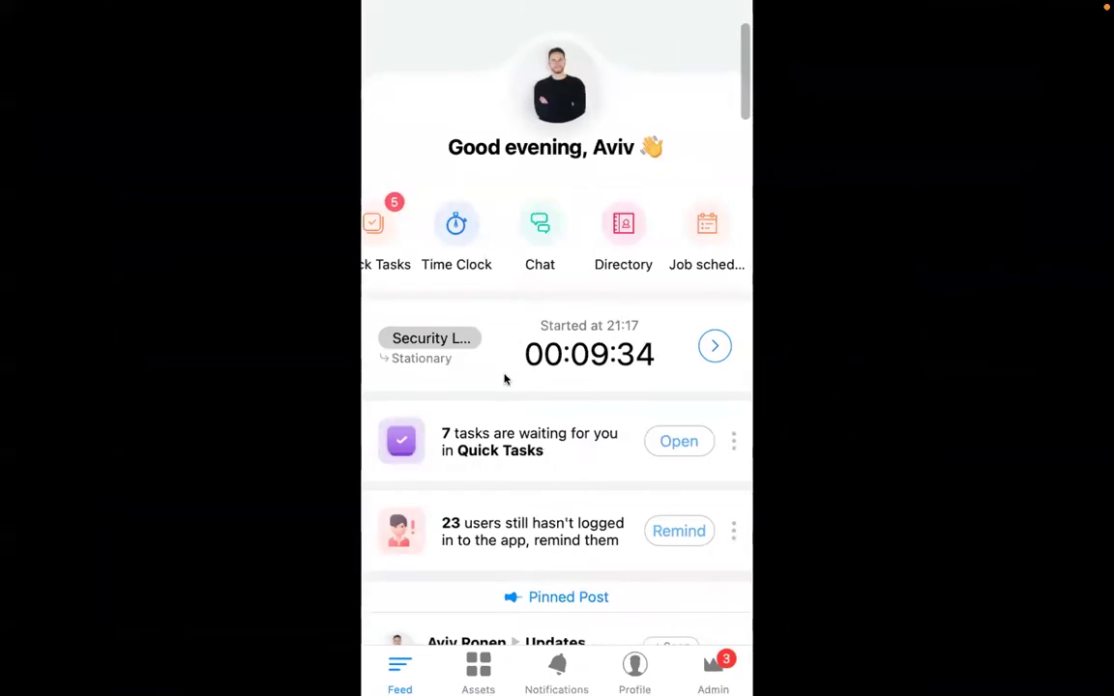
# Switch to the Assets tab and open the Knowledge base under Communication Hub
pyautogui.click(489, 673)
pyautogui.scroll(-3, 575, 506)
pyautogui.scroll(-2, 584, 551)
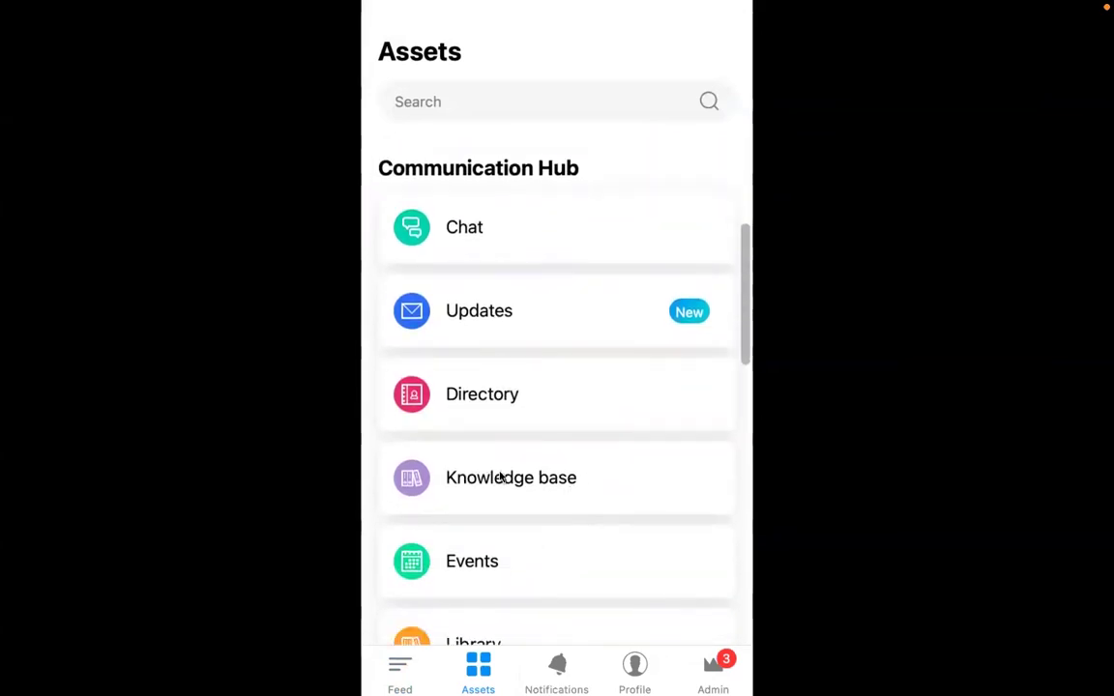
pyautogui.click(464, 490)
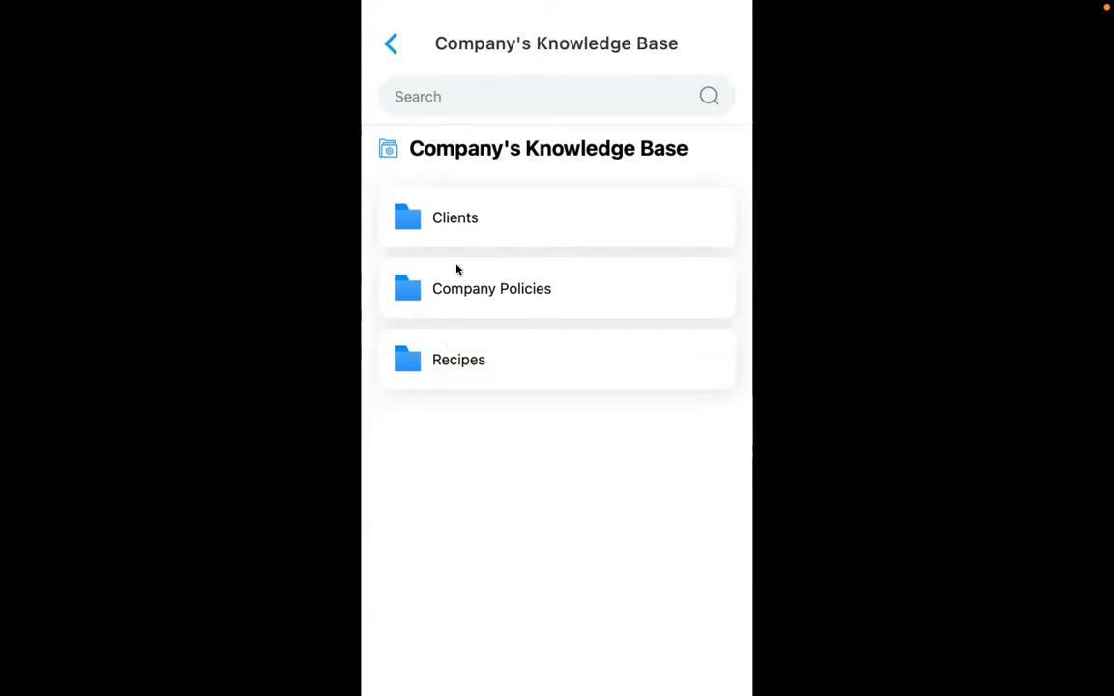
# Search the knowledge base for 'salmon' and open the Grilled Salmon result
pyautogui.click(552, 94)
pyautogui.write('salmon')
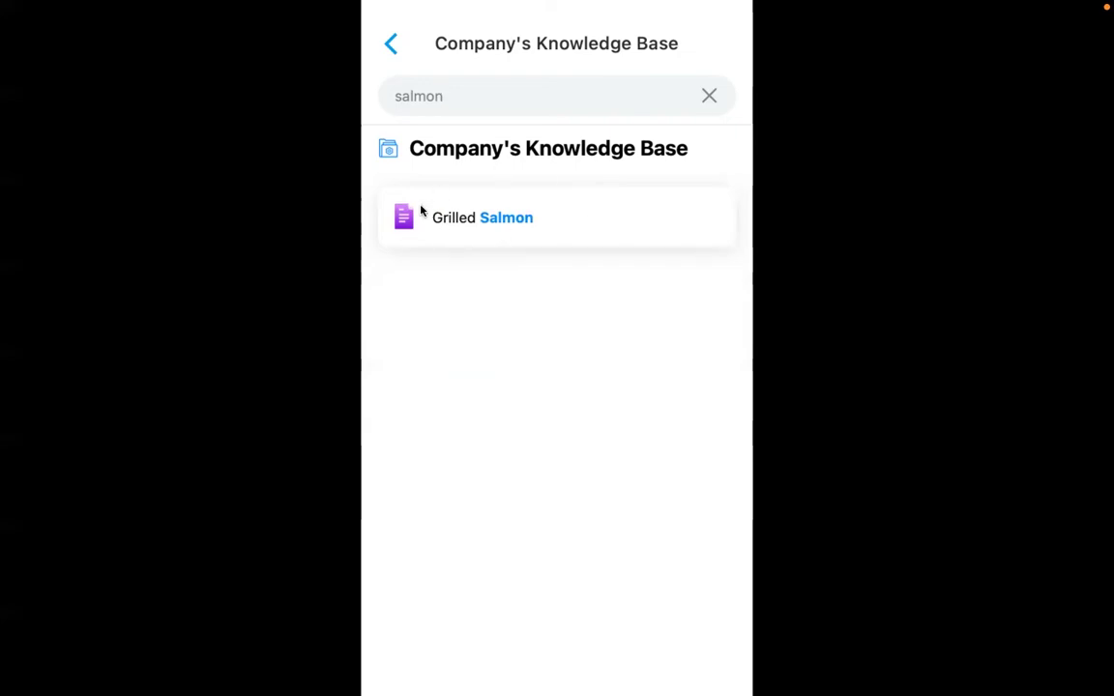
pyautogui.click(542, 237)
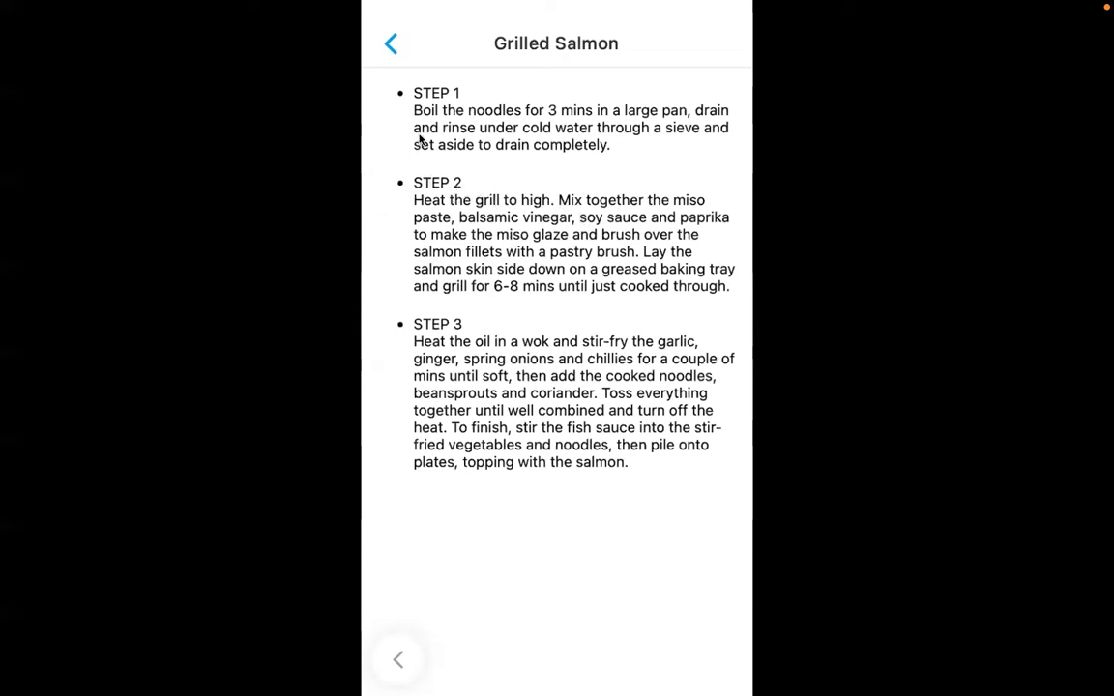
# Re-search for 'step 2', open Grilled Salmon, then page to the previous article and back
pyautogui.click(391, 45)
pyautogui.moveTo(488, 100); pyautogui.dragTo(385, 106)
pyautogui.write('step 2')
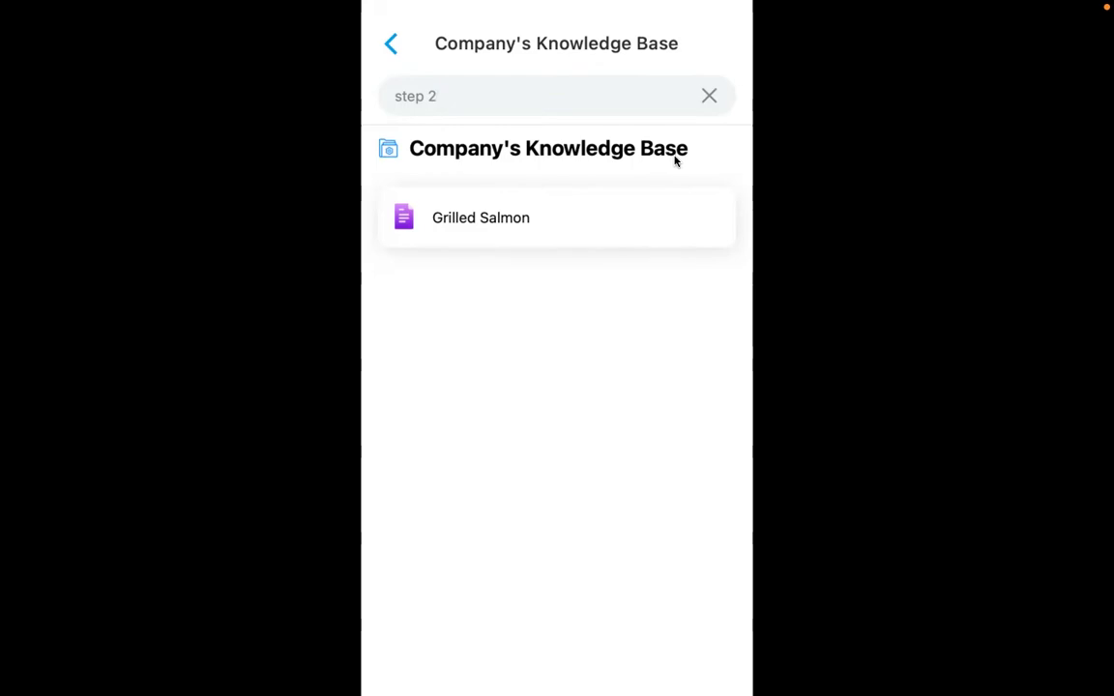
pyautogui.click(490, 222)
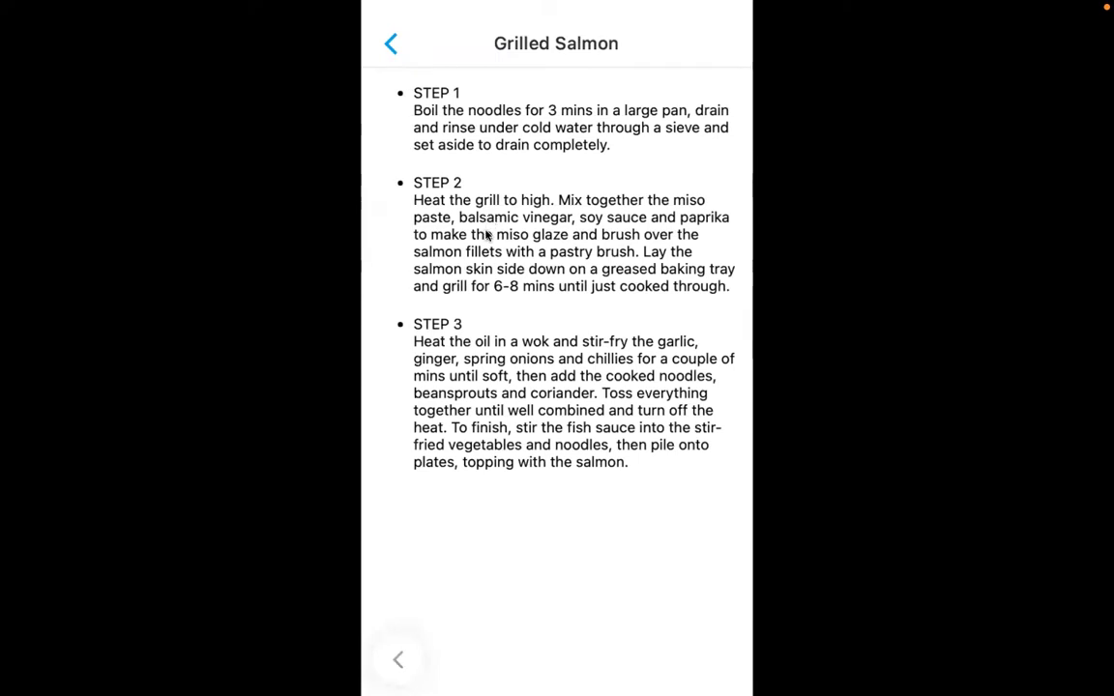
pyautogui.click(399, 660)
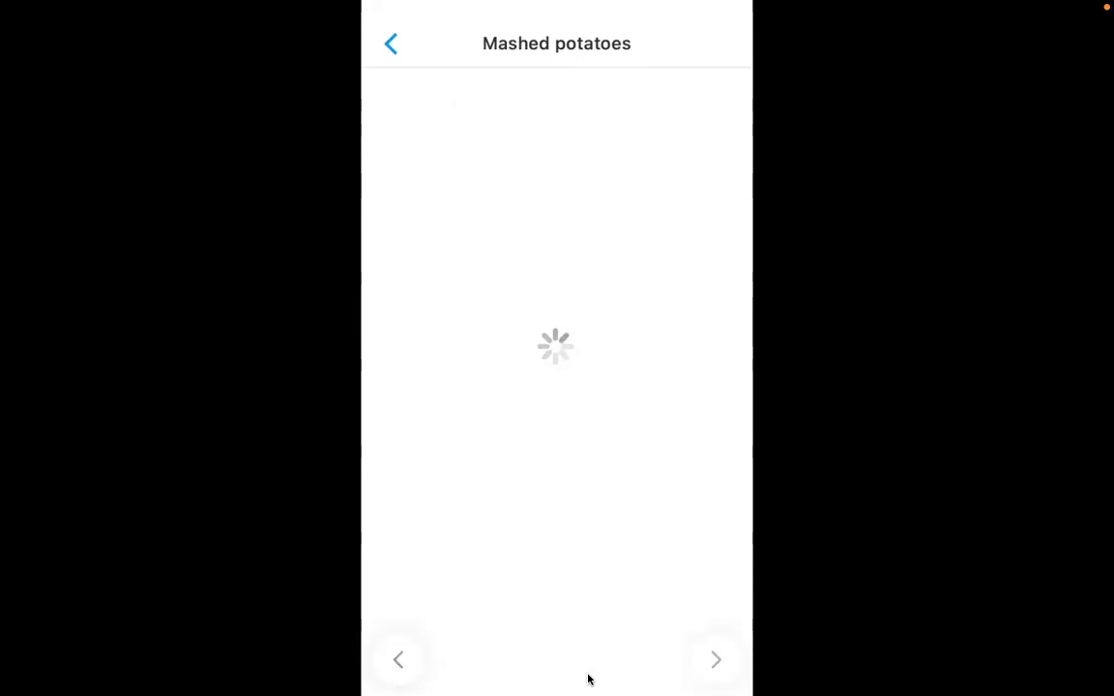
pyautogui.click(712, 660)
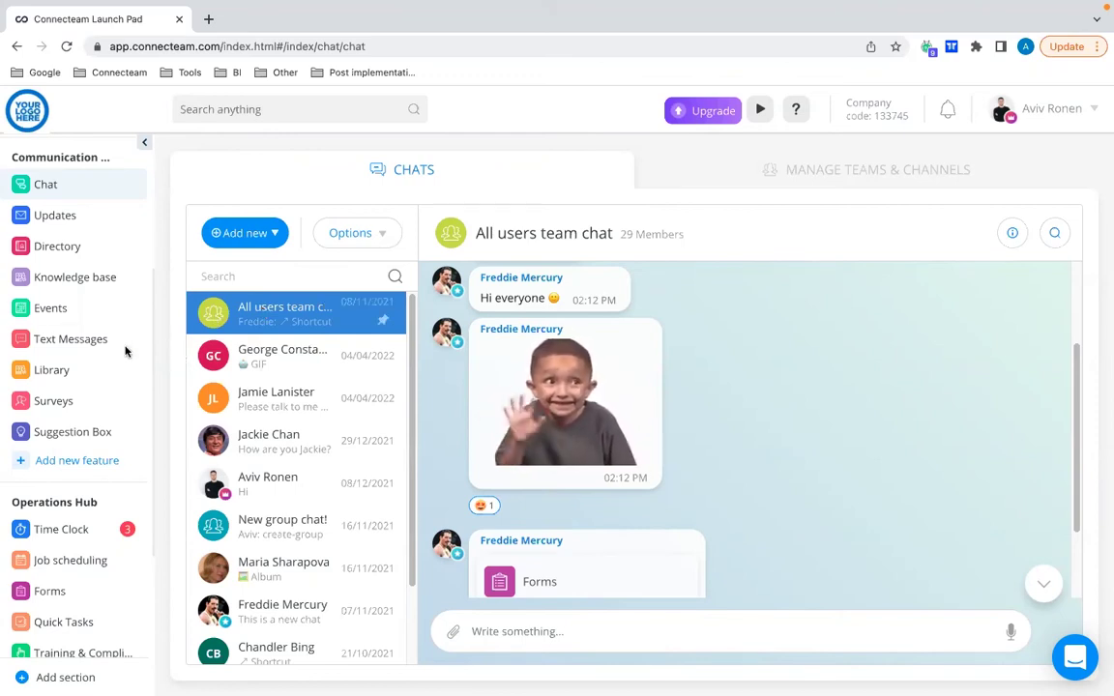
# Scroll the sidebar up and go to the Documents page with the Onboarding pack
pyautogui.scroll(3, 64, 306)
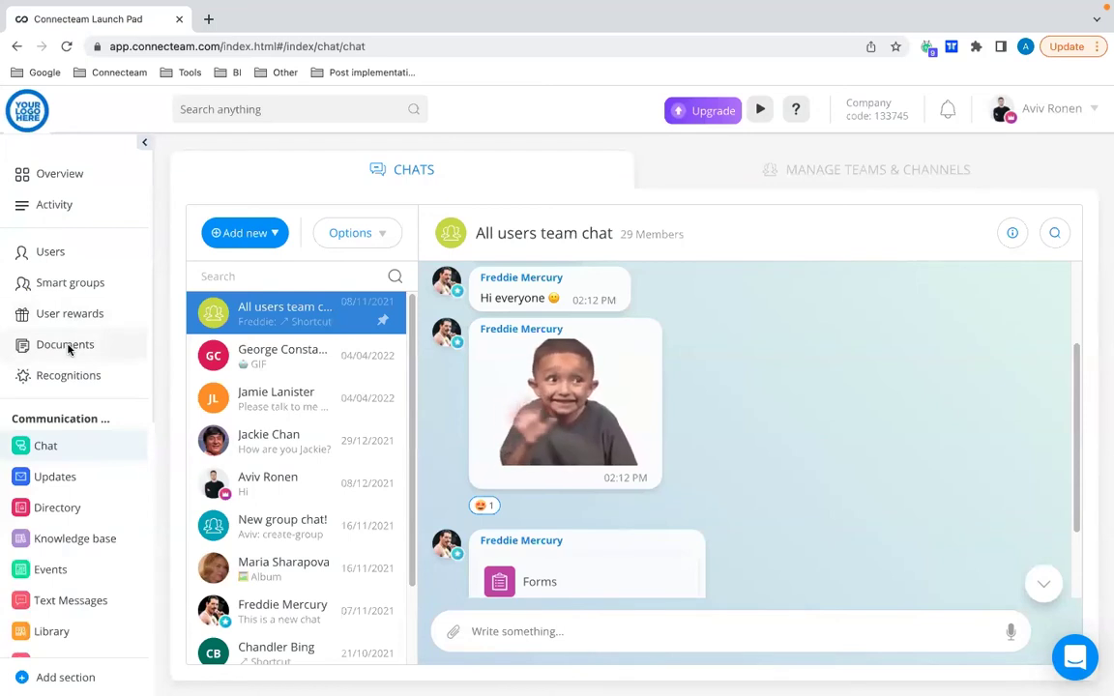
pyautogui.click(67, 348)
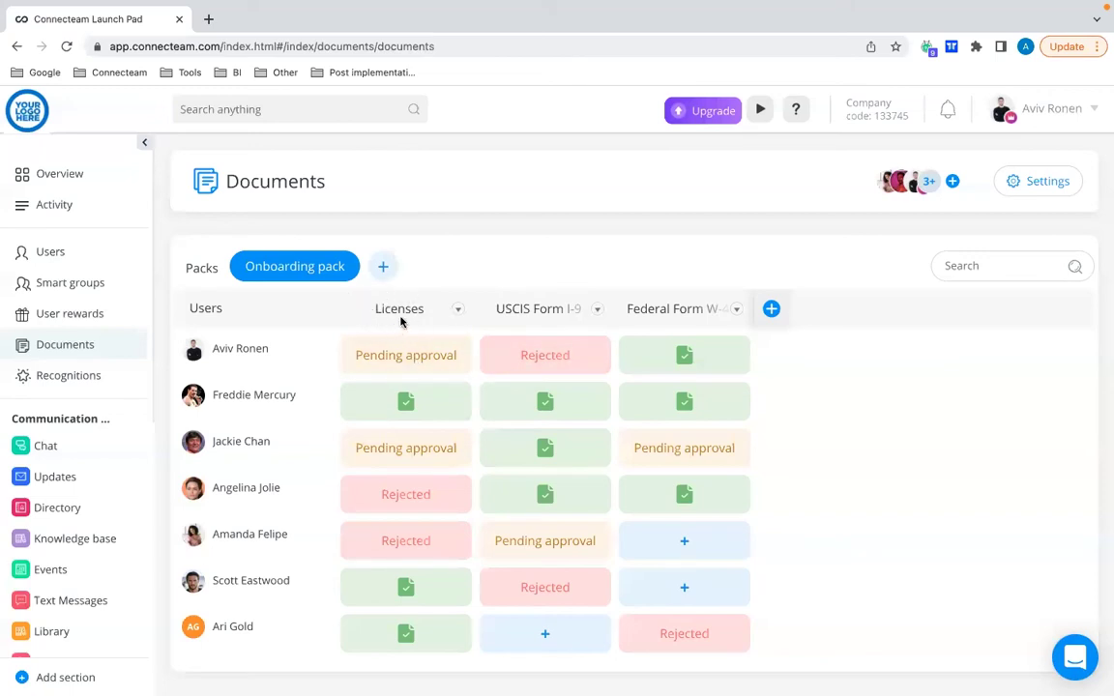
pyautogui.click(459, 312)
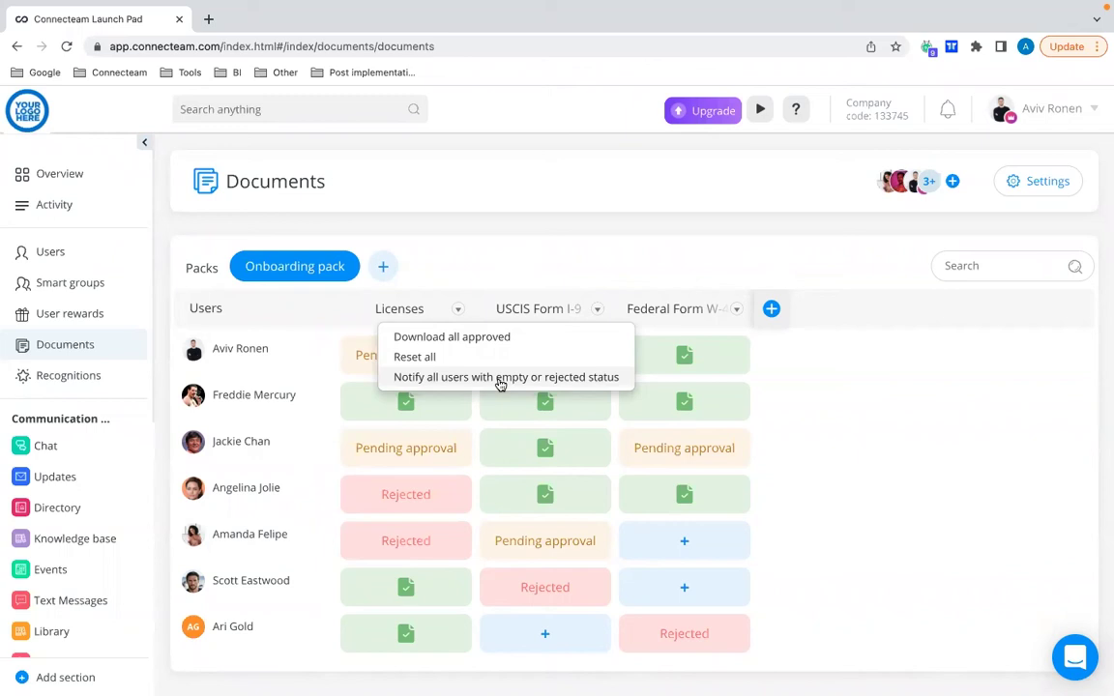
pyautogui.click(606, 274)
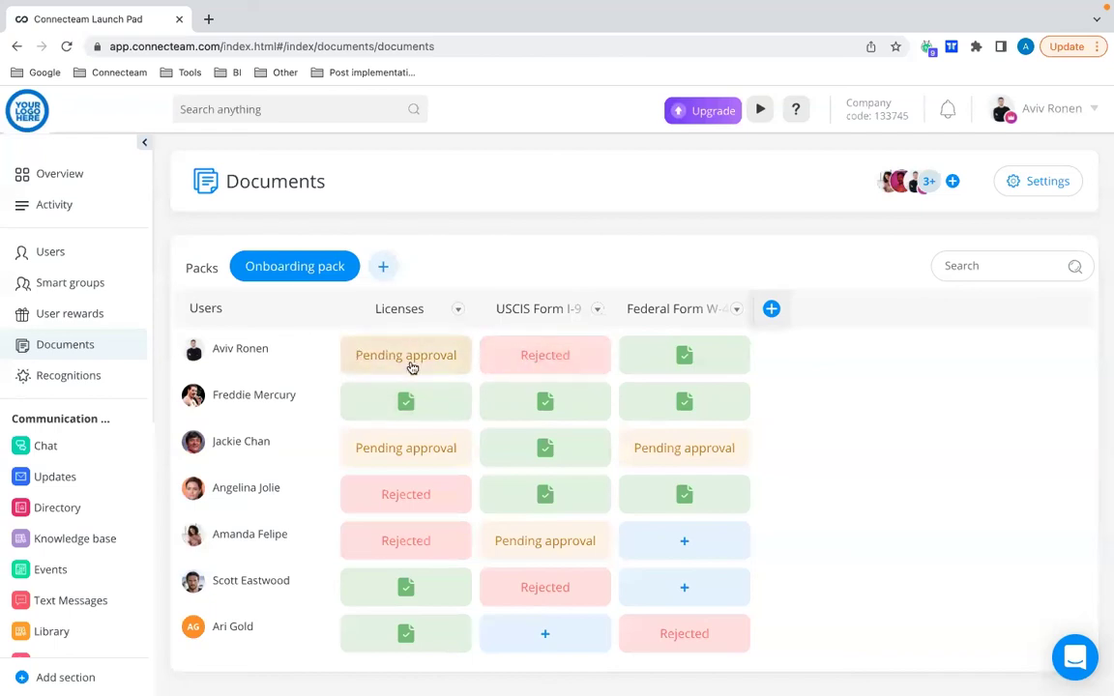
pyautogui.click(406, 360)
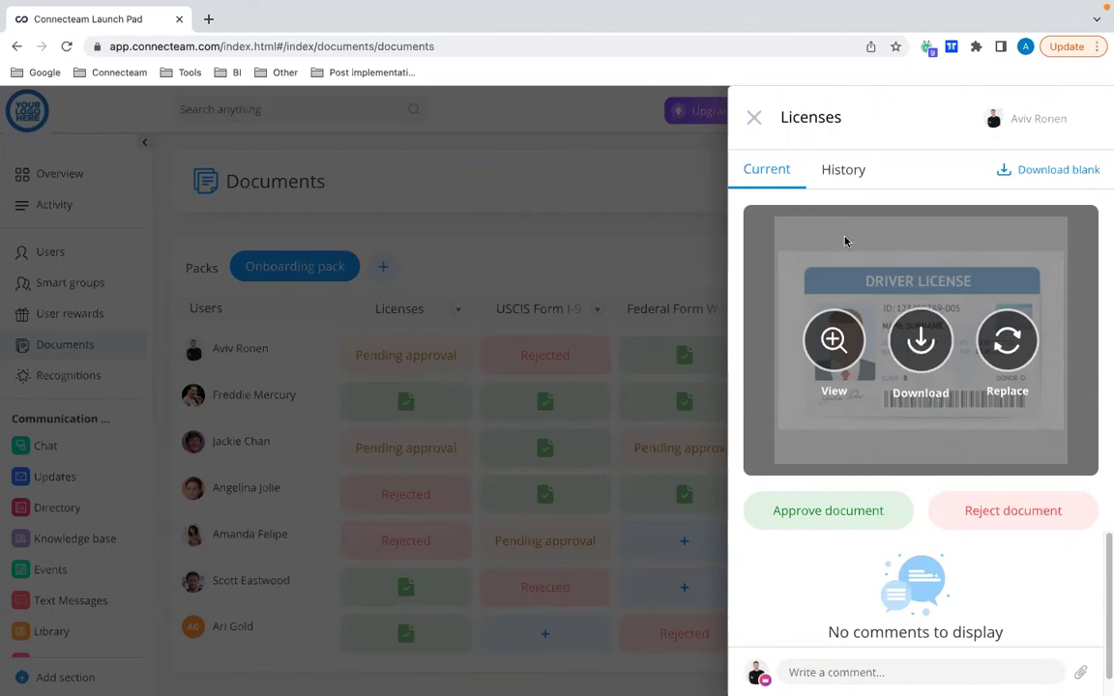
pyautogui.click(752, 118)
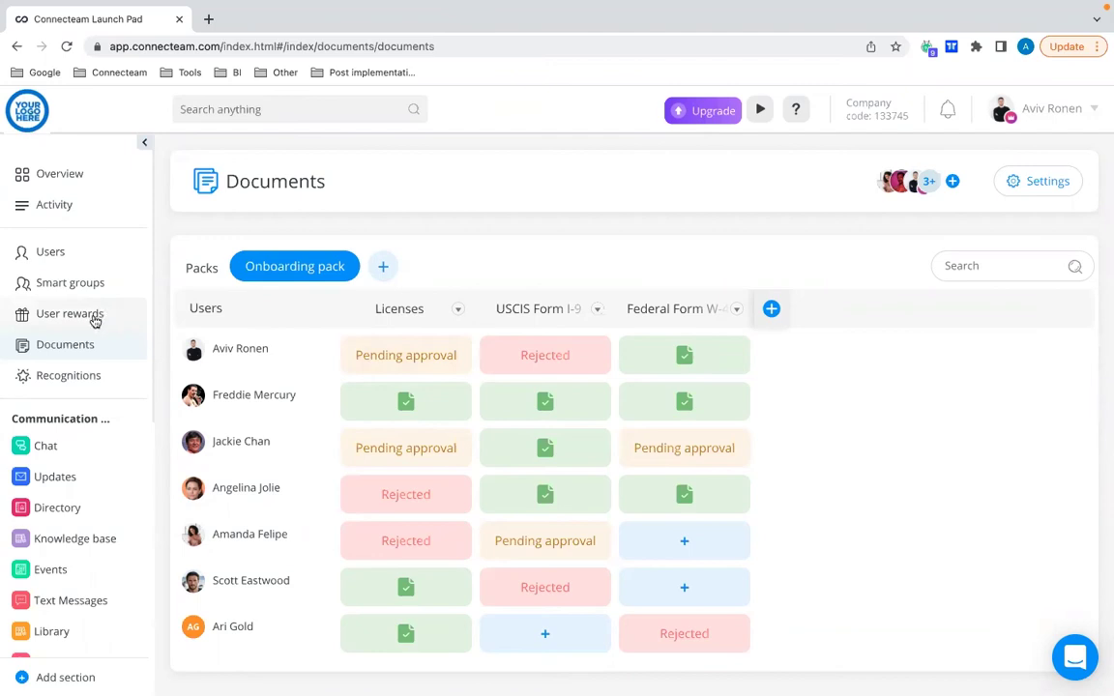
# Go to User rewards and open the gift Cards library
pyautogui.click(95, 319)
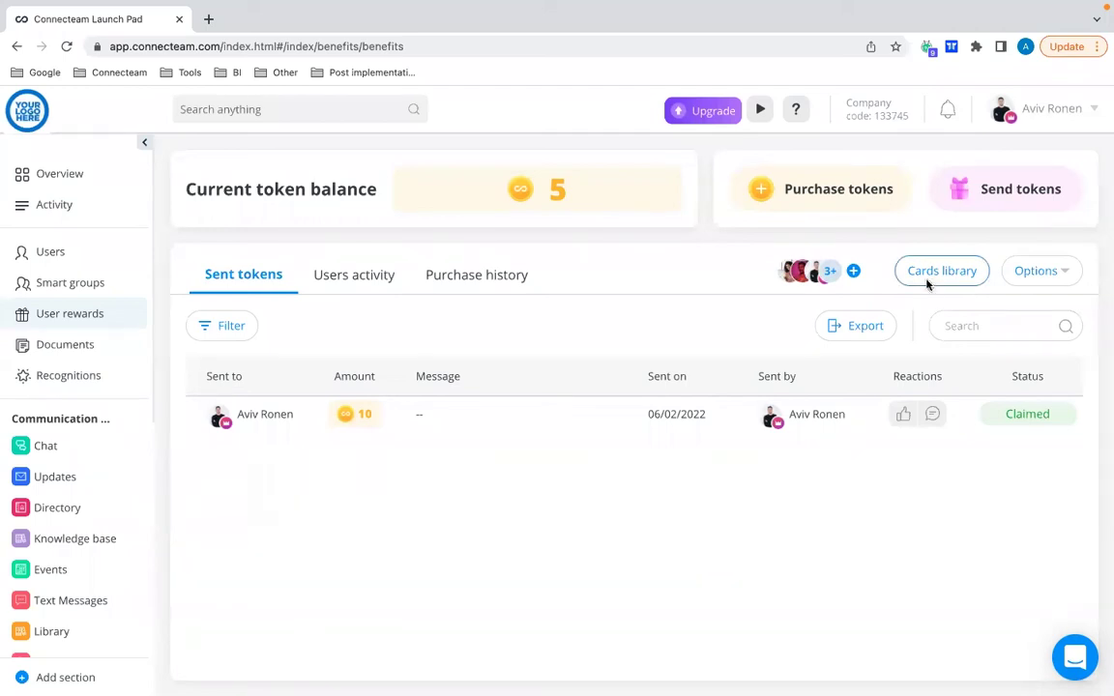
pyautogui.click(925, 276)
# Turn on United States gift cards under Countries and browse the available cards
pyautogui.click(81, 543)
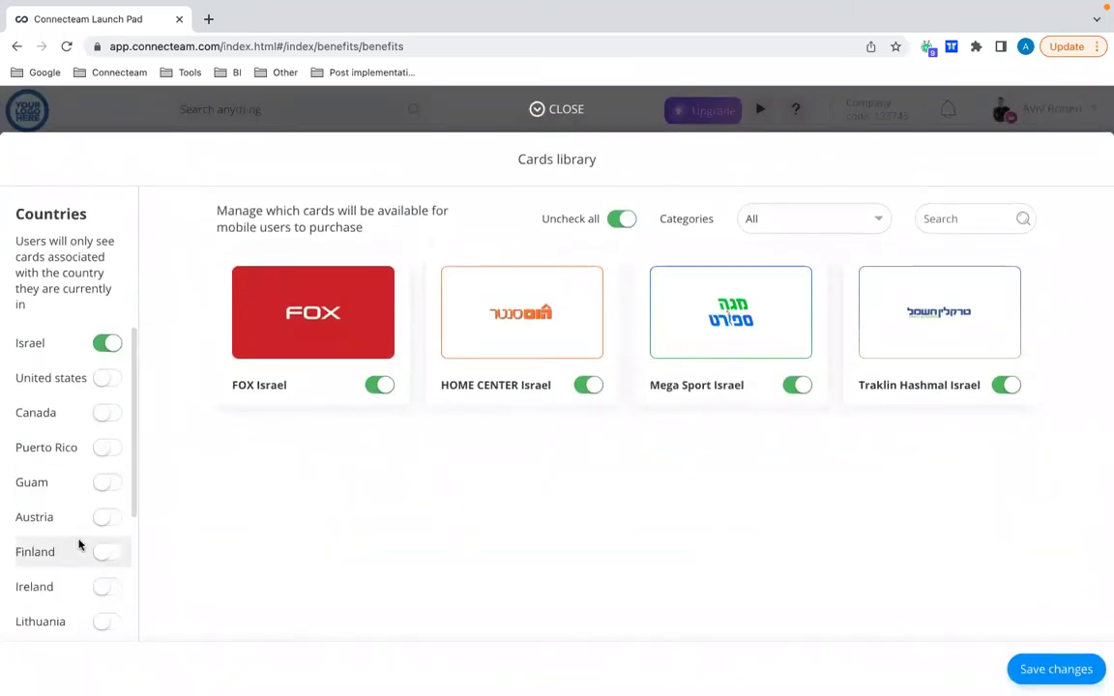
pyautogui.click(104, 379)
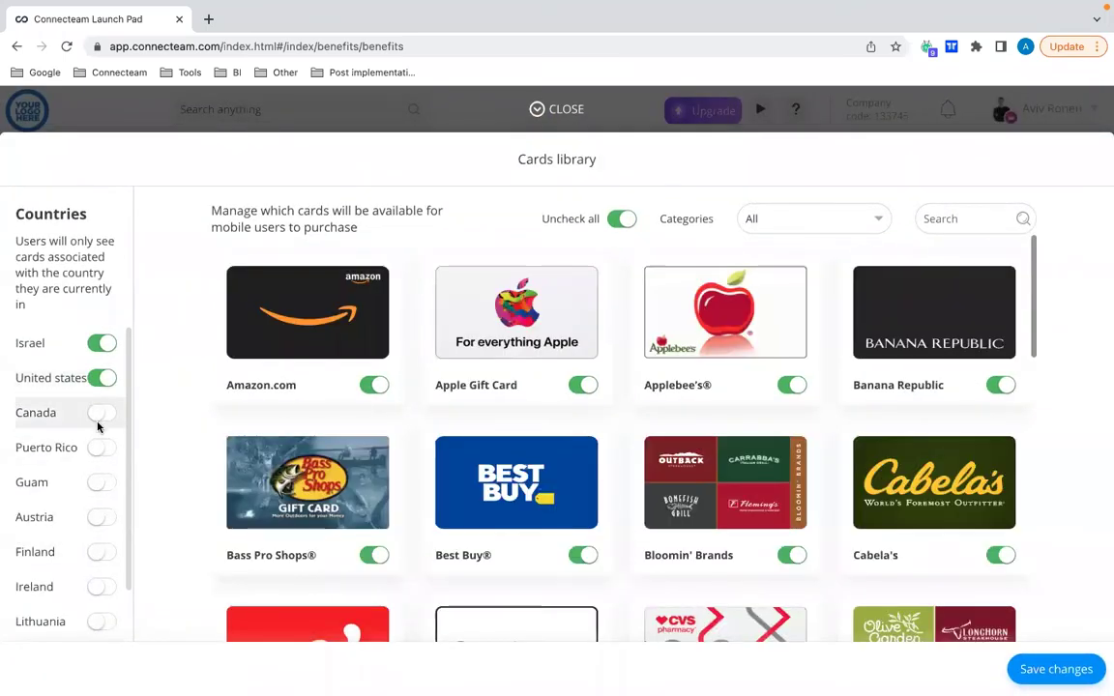
pyautogui.scroll(-3, 87, 472)
pyautogui.scroll(-1, 85, 472)
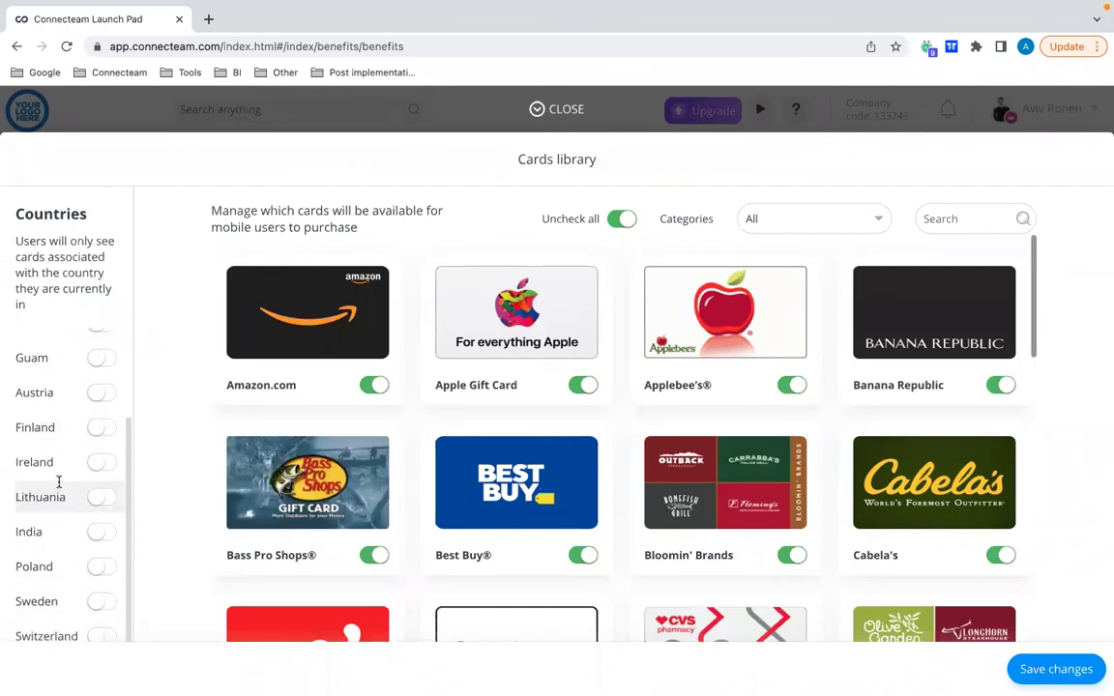
pyautogui.scroll(3, 60, 483)
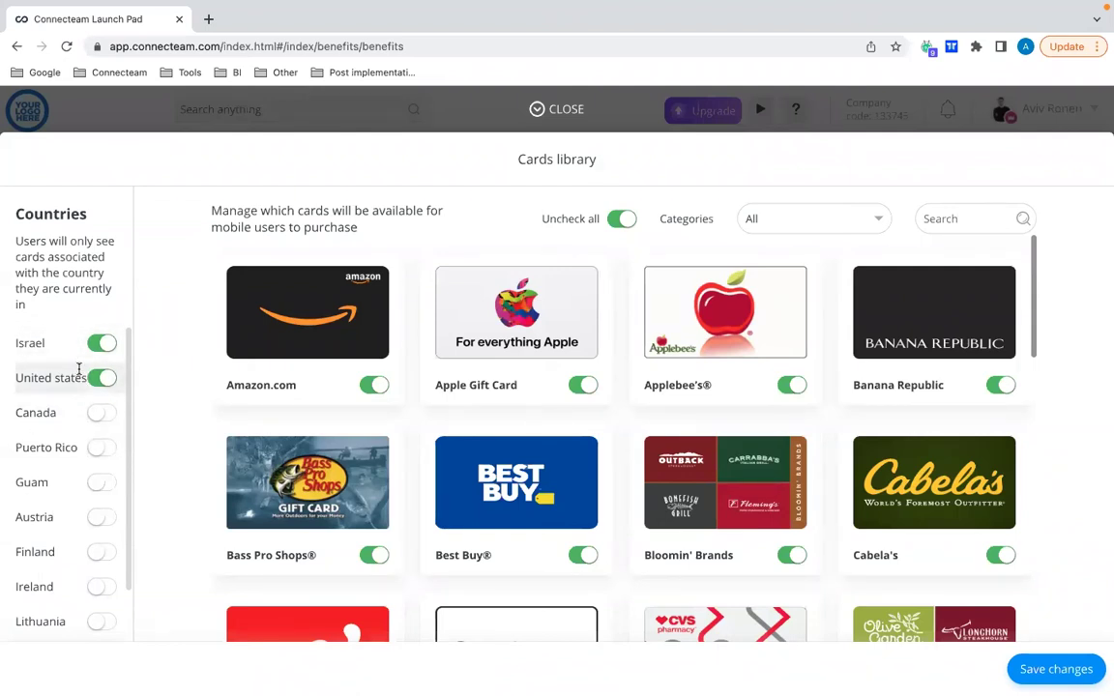
pyautogui.scroll(-5, 659, 451)
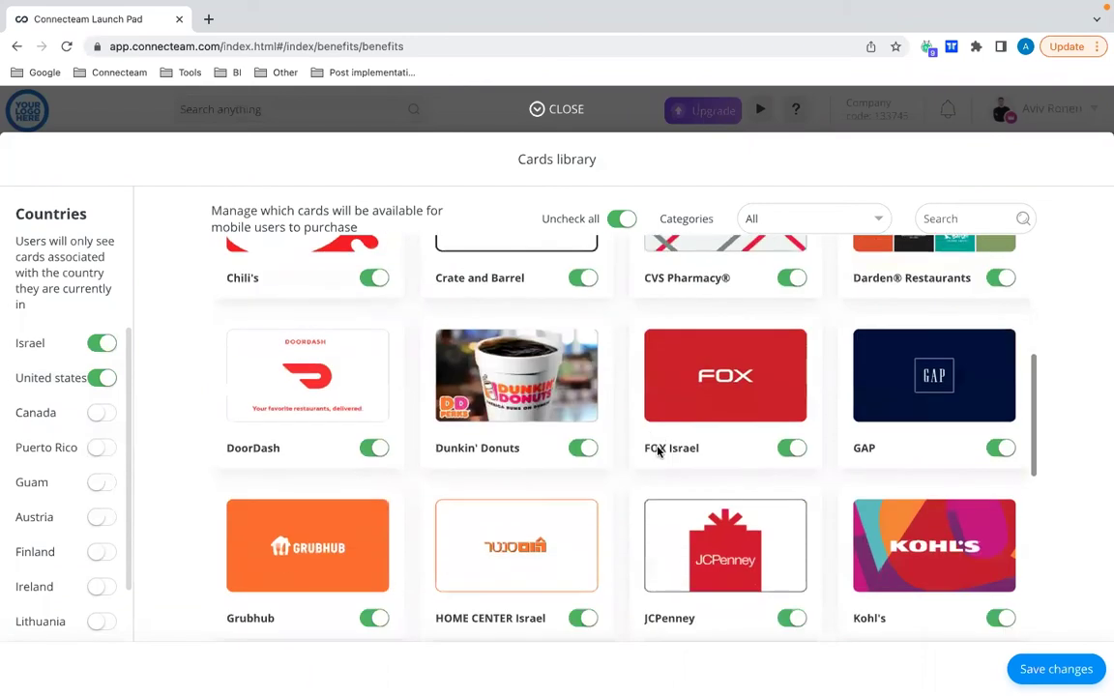
pyautogui.scroll(5, 662, 387)
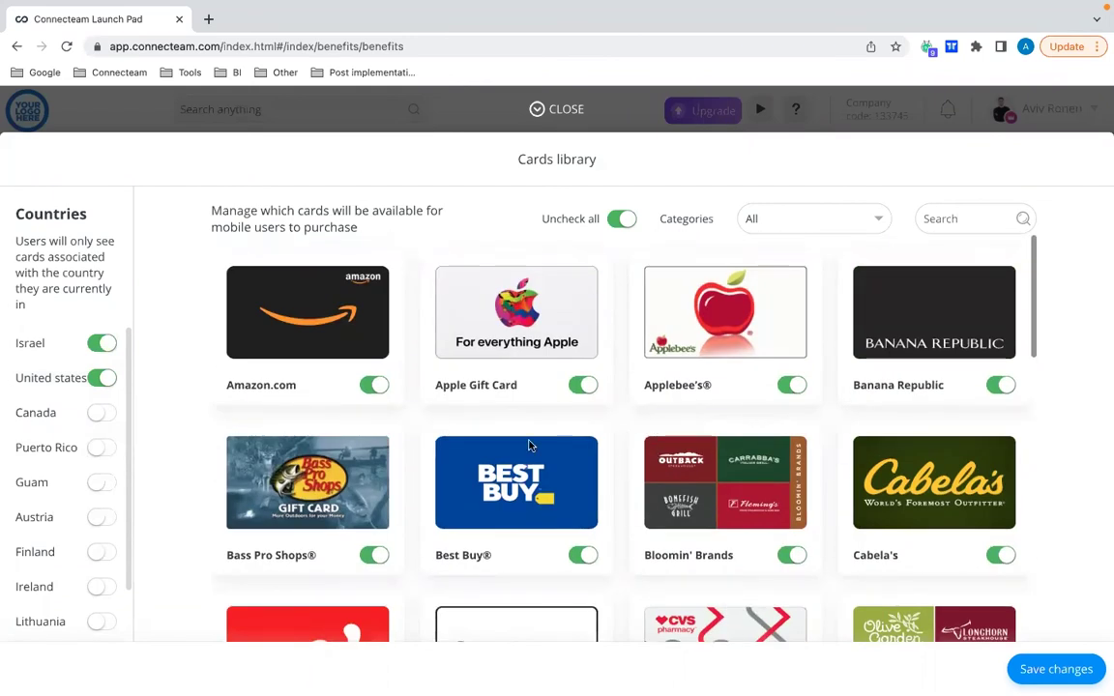
# Switch the Amazon.com card off and back on, then close the Cards library
pyautogui.click(377, 386)
pyautogui.click(377, 387)
pyautogui.click(552, 109)
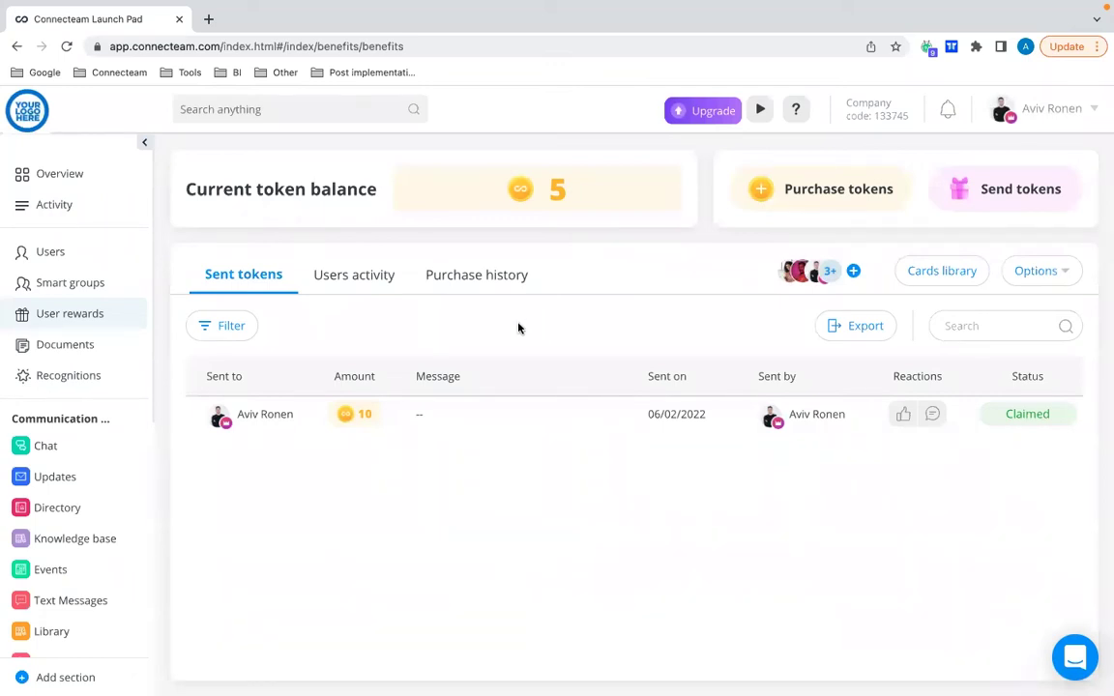
# Open Recognitions to view the four recent recognitions, like Employee of the Month and Team Player
pyautogui.click(58, 384)
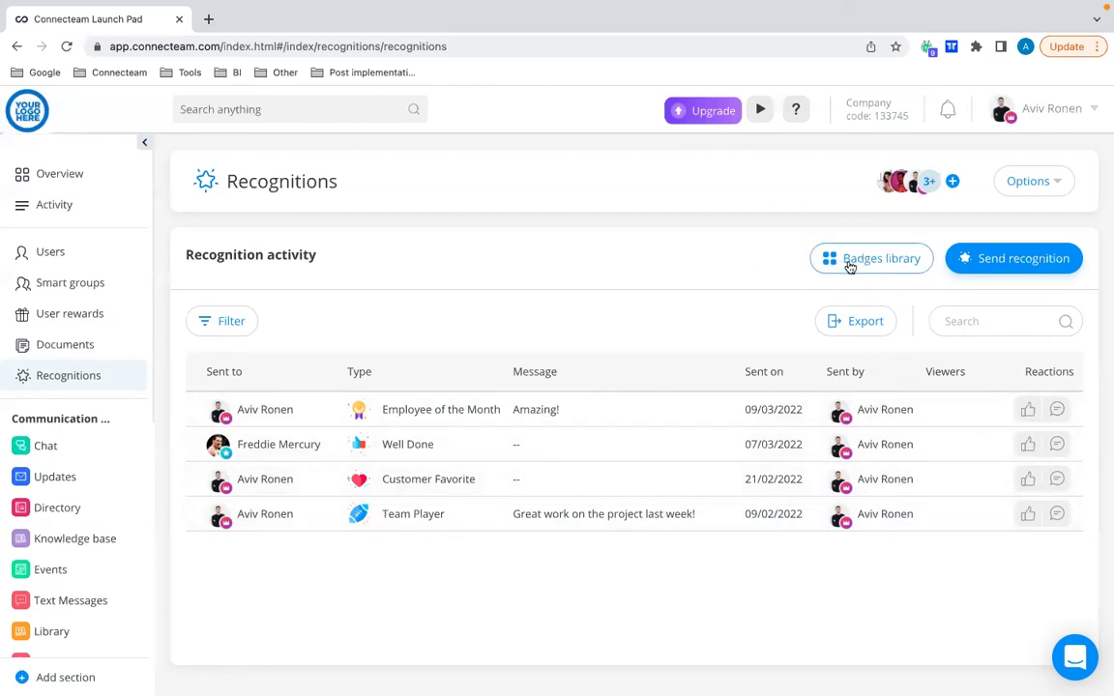
pyautogui.click(848, 262)
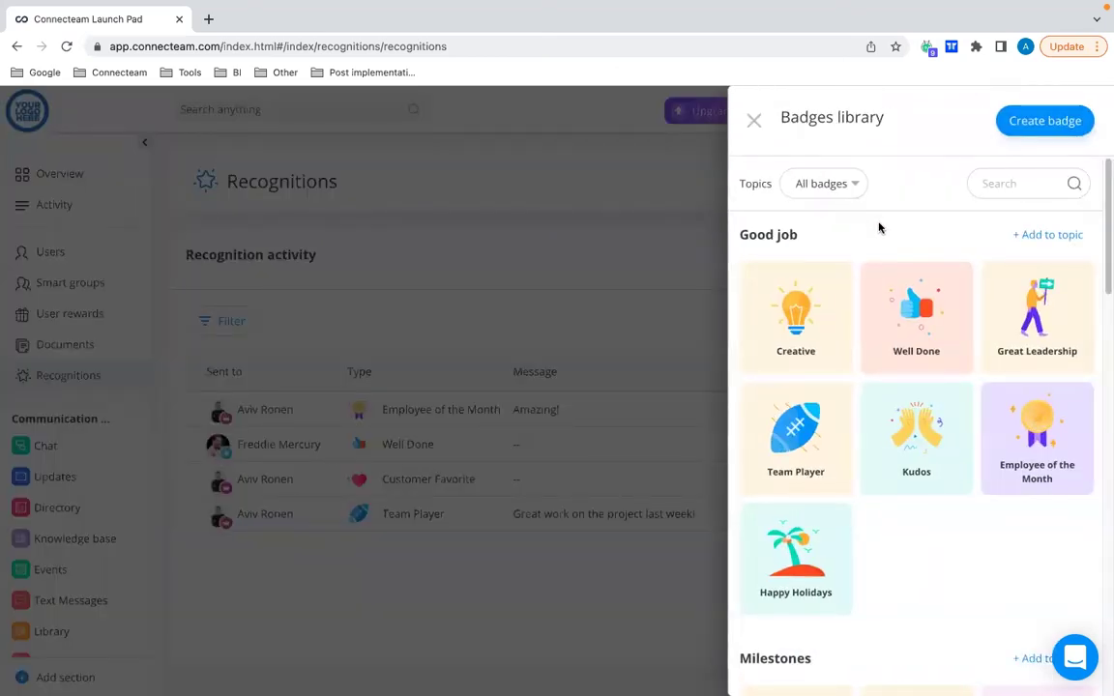
pyautogui.moveTo(888, 316)
pyautogui.moveTo(829, 435)
pyautogui.click(842, 402)
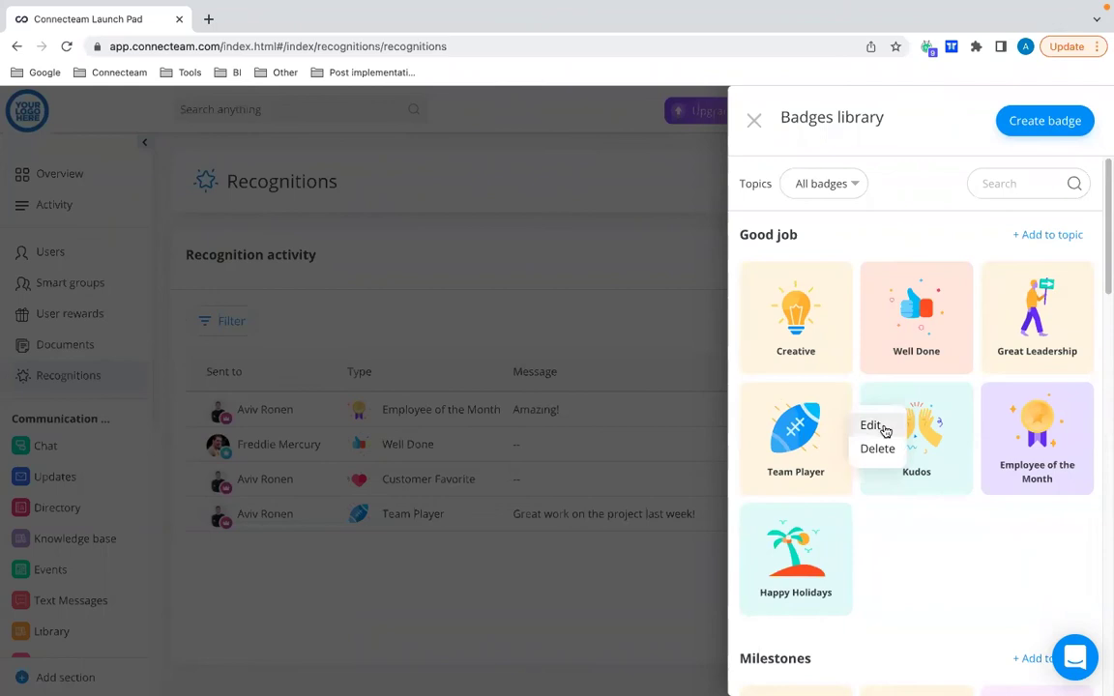
pyautogui.click(872, 426)
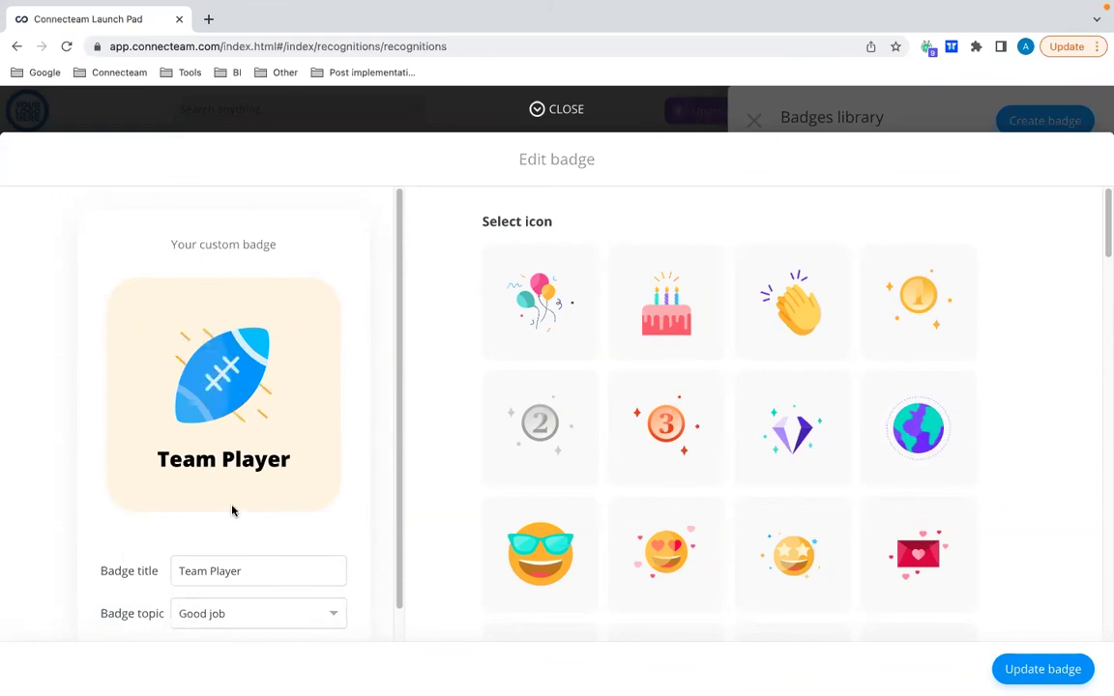
pyautogui.moveTo(240, 571); pyautogui.dragTo(168, 571)
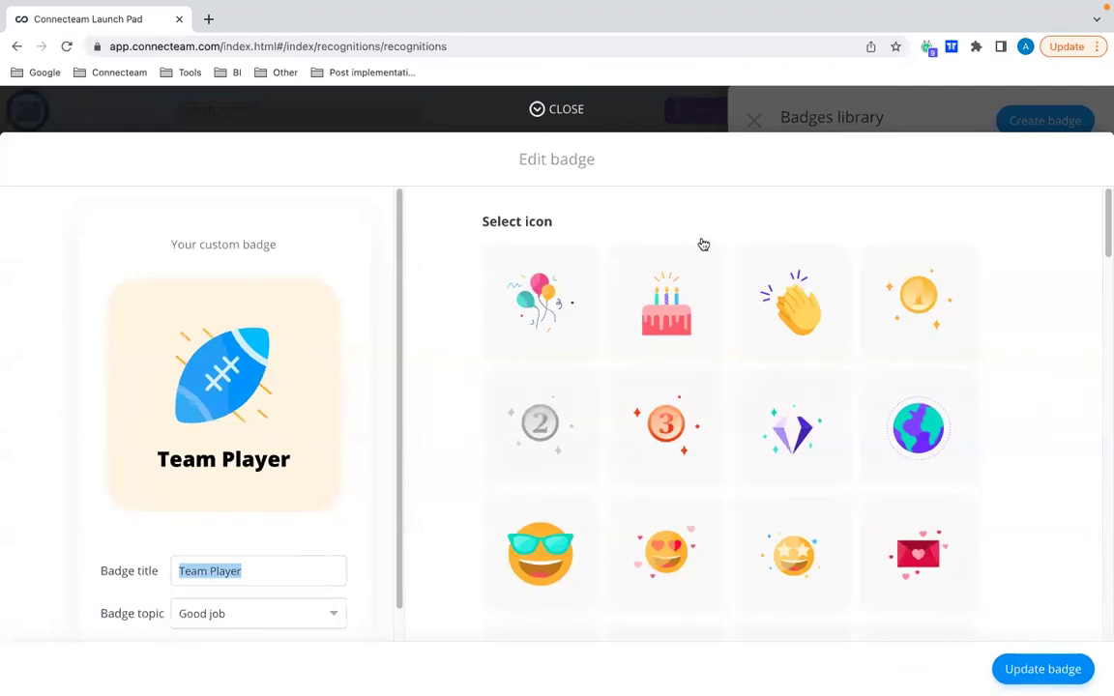
pyautogui.click(563, 112)
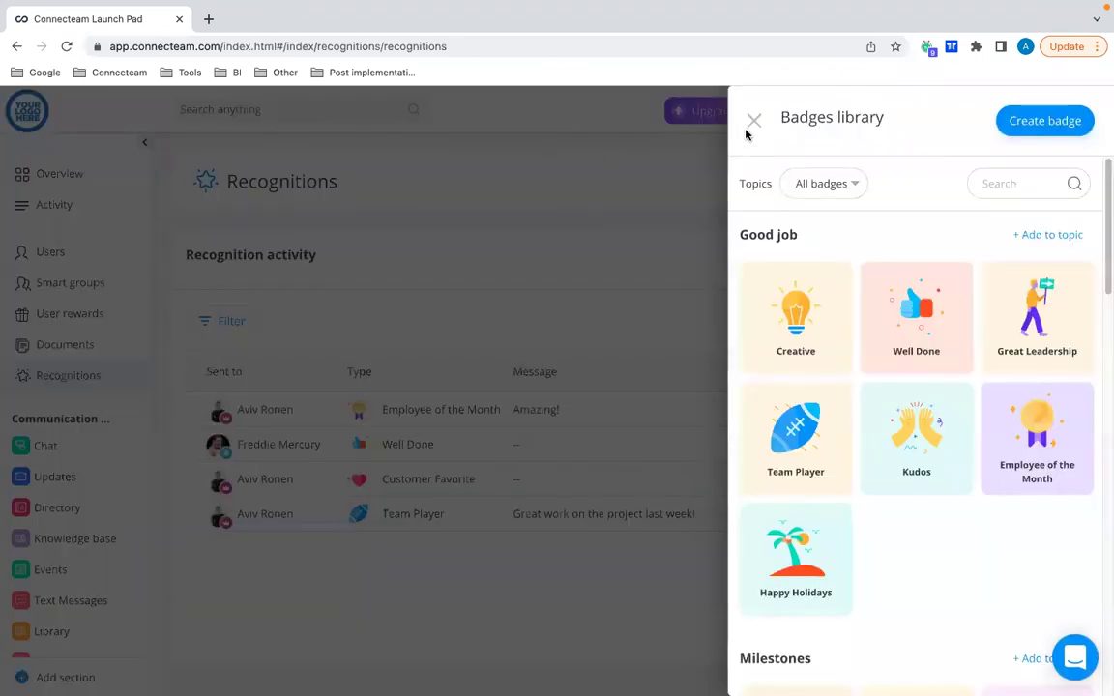
pyautogui.click(753, 118)
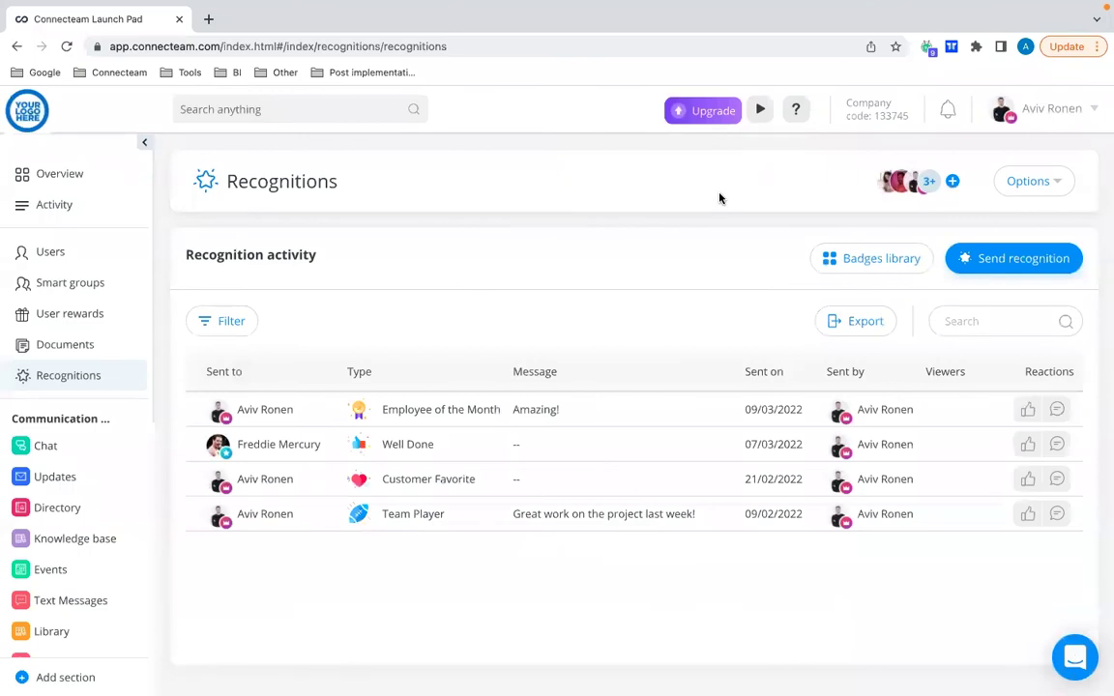
# Start a new recognition for the second employee and choose the Well Done badge
pyautogui.click(1013, 261)
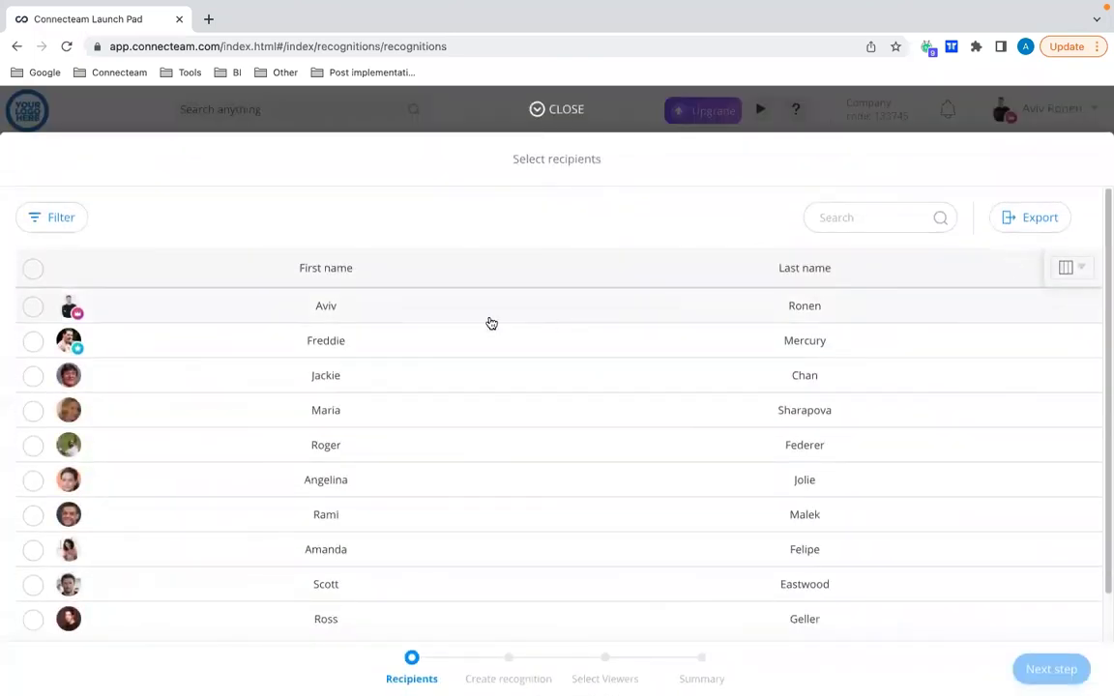
pyautogui.click(382, 342)
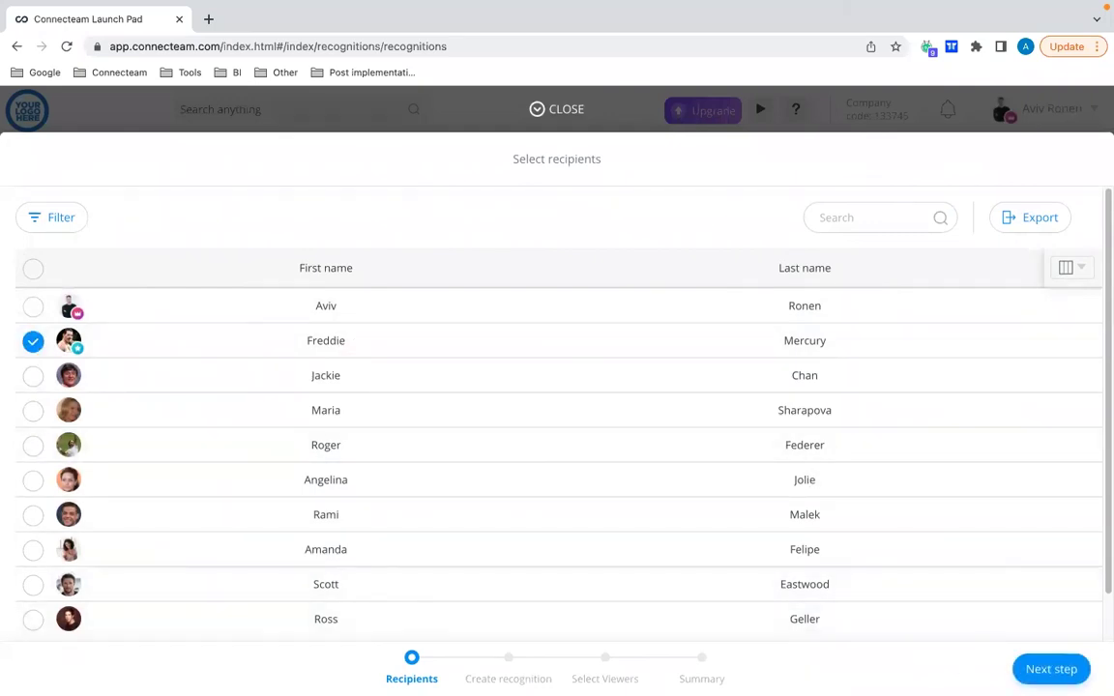
pyautogui.click(1029, 670)
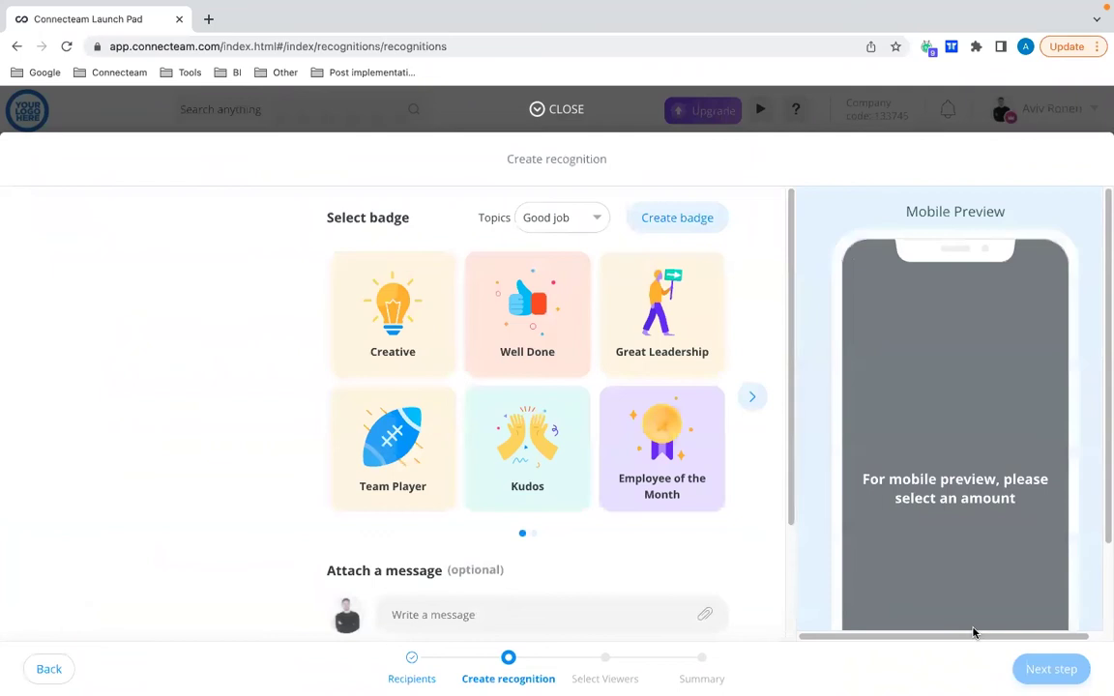
pyautogui.click(512, 325)
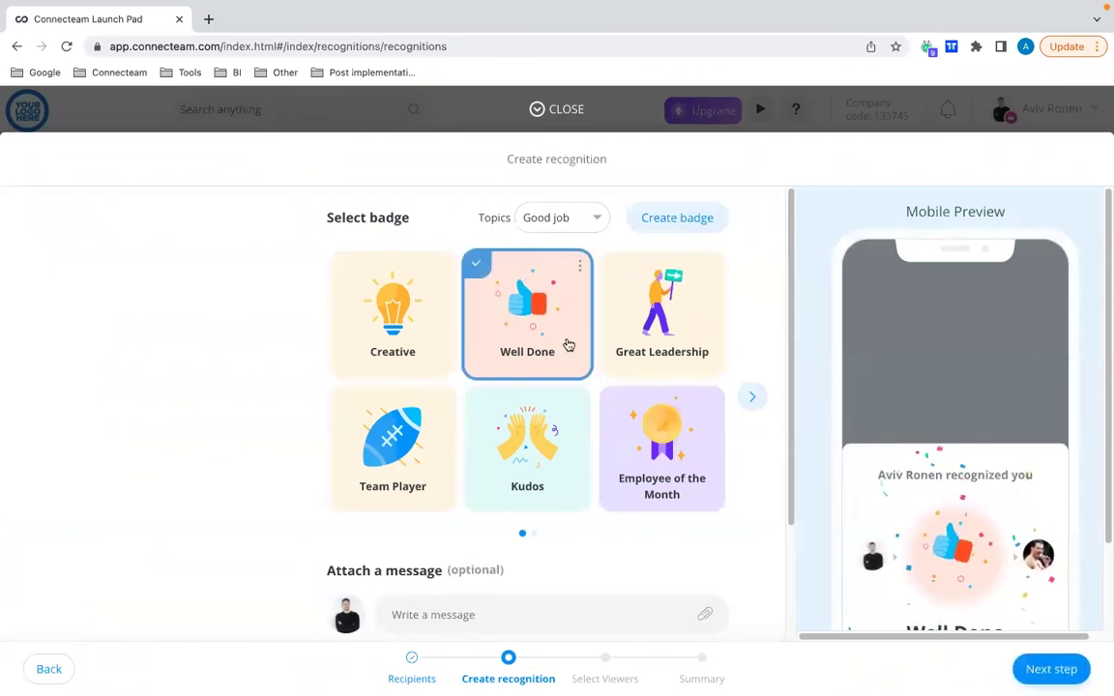
pyautogui.click(1066, 667)
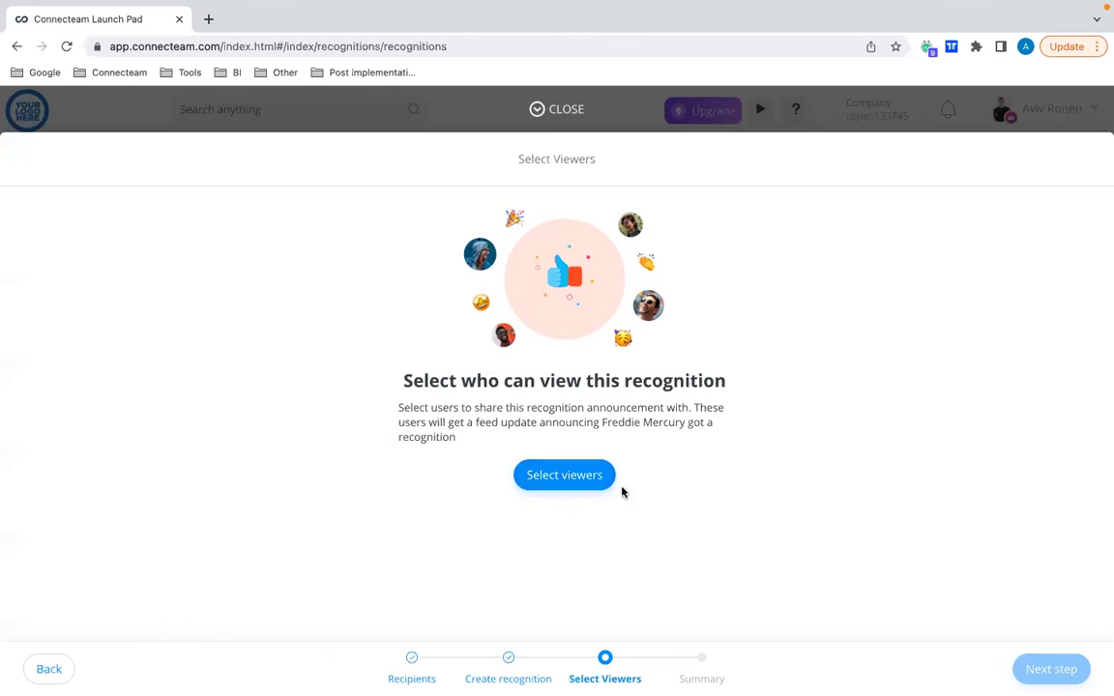
# Share the Well Done recognition with five colleague viewers and send it
pyautogui.click(552, 477)
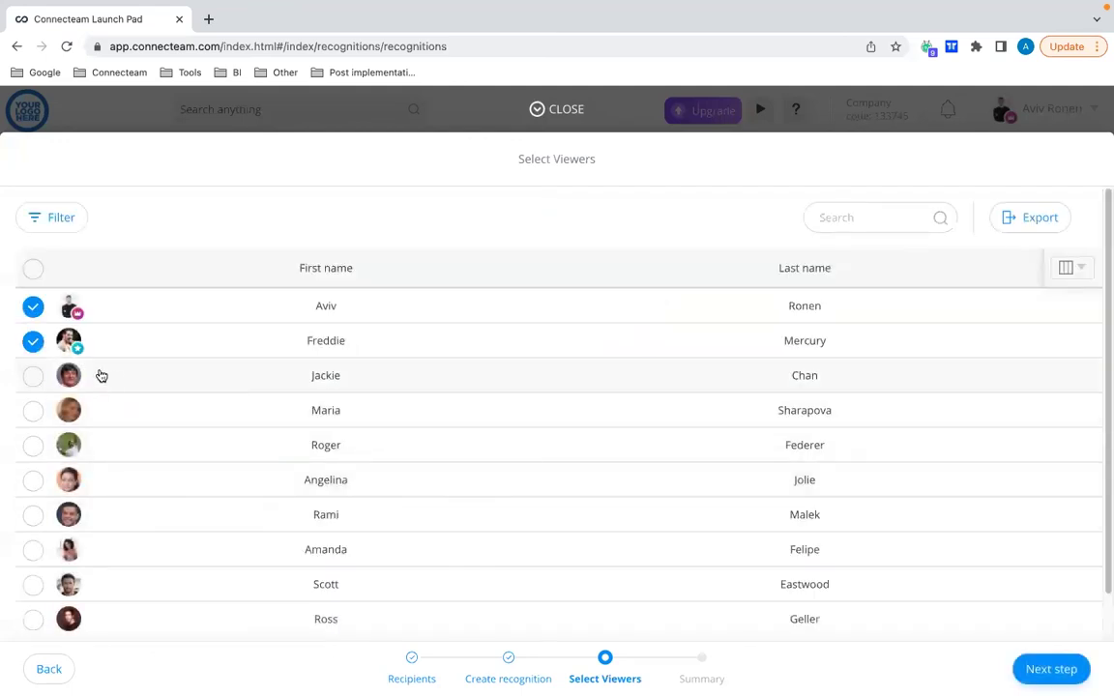
pyautogui.click(101, 376)
pyautogui.click(126, 410)
pyautogui.click(144, 447)
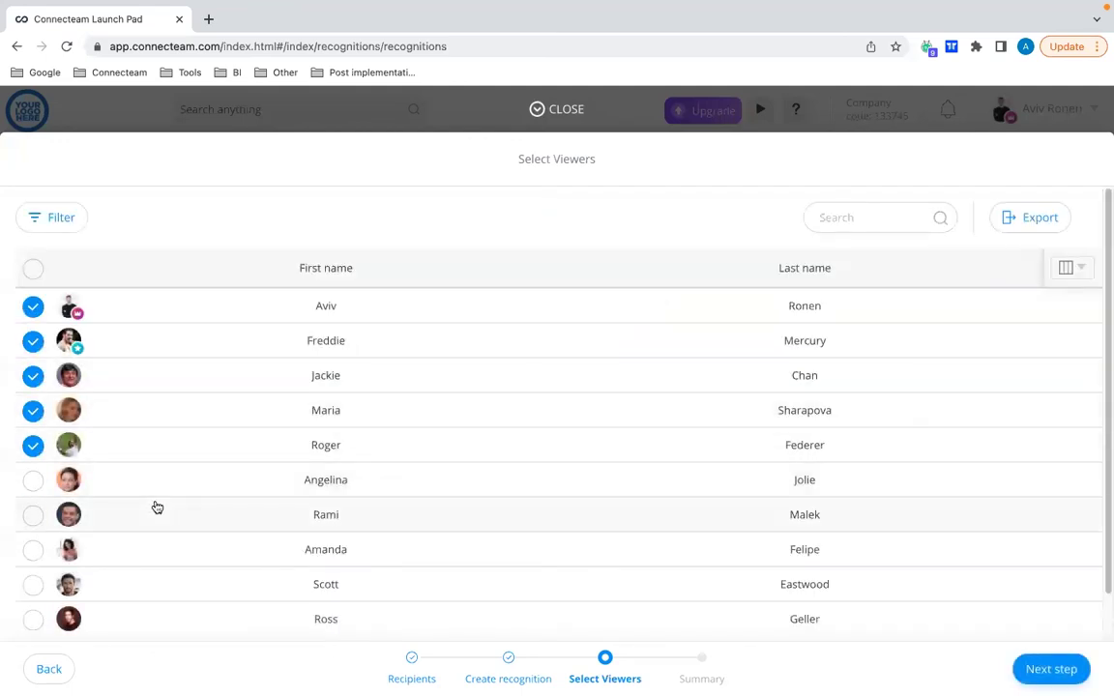
pyautogui.click(1051, 669)
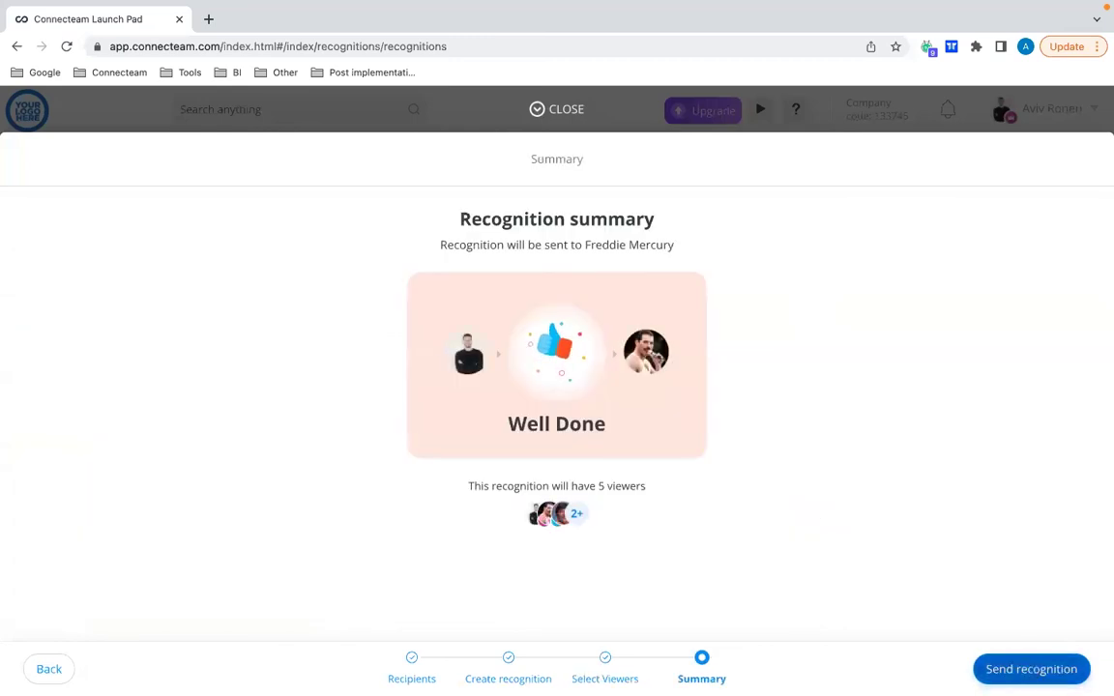
pyautogui.click(1031, 669)
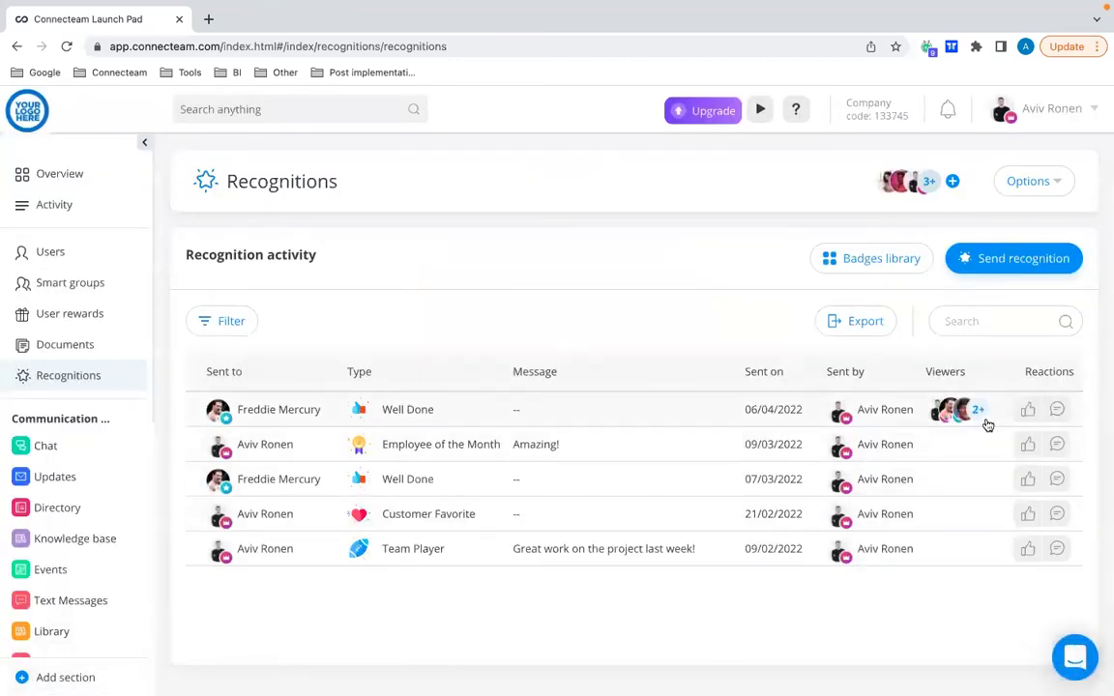
pyautogui.click(979, 410)
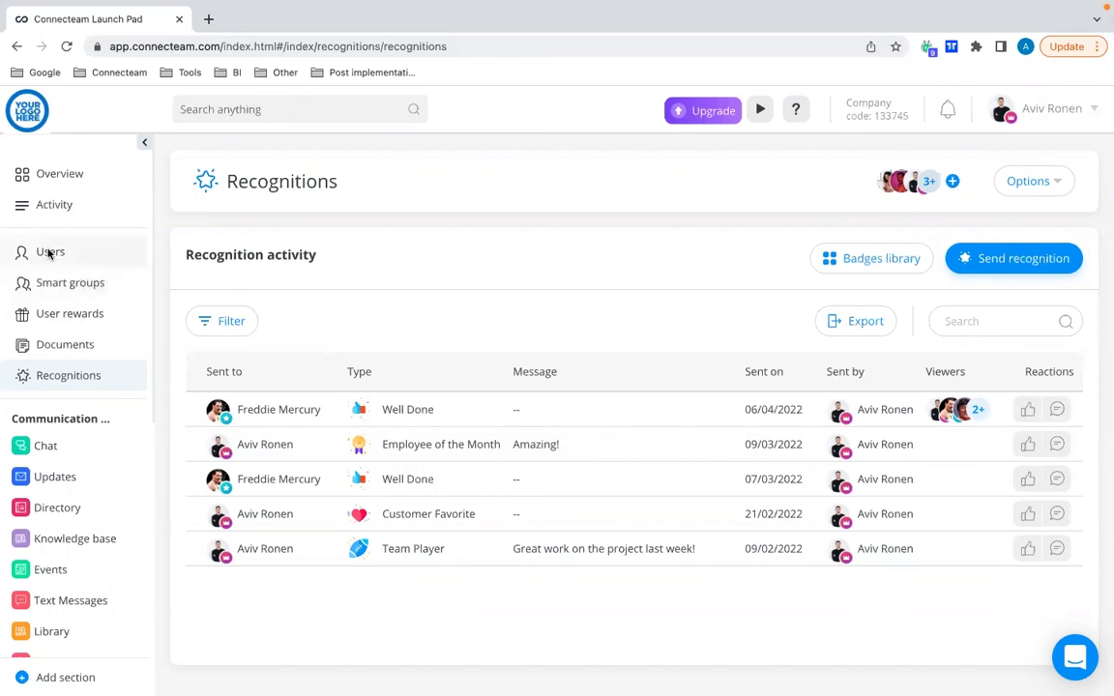
# Open Smart groups to see the Birthday is today and New employees onboarding groups
pyautogui.click(68, 286)
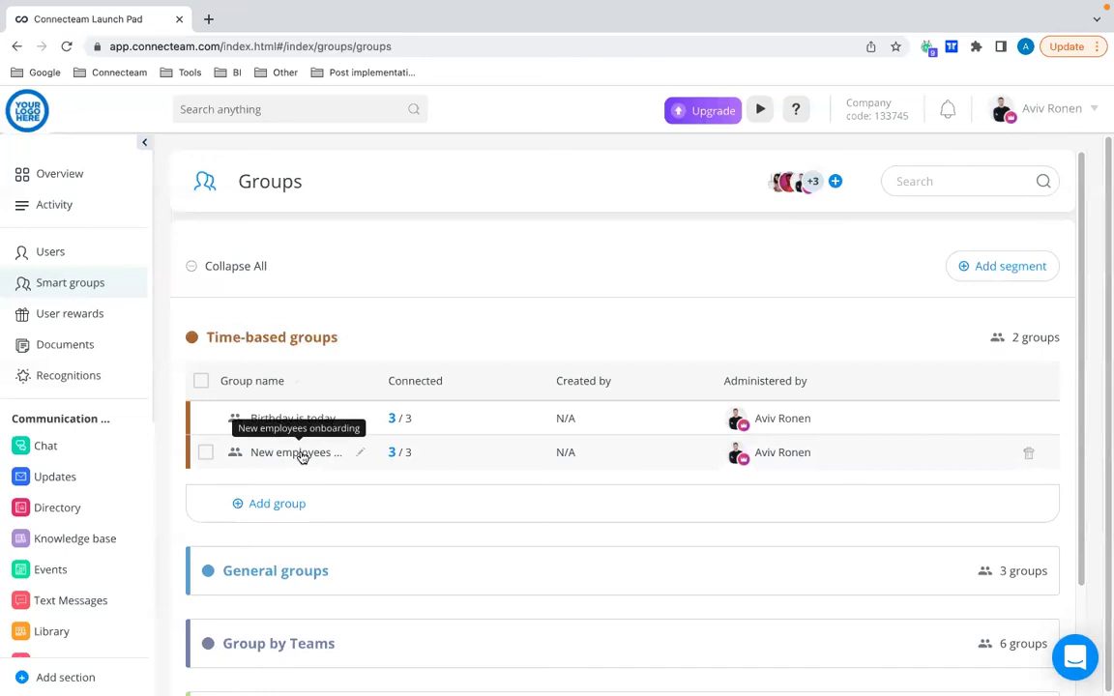
# View the New employees onboarding group, then return to the full Groups list
pyautogui.click(301, 457)
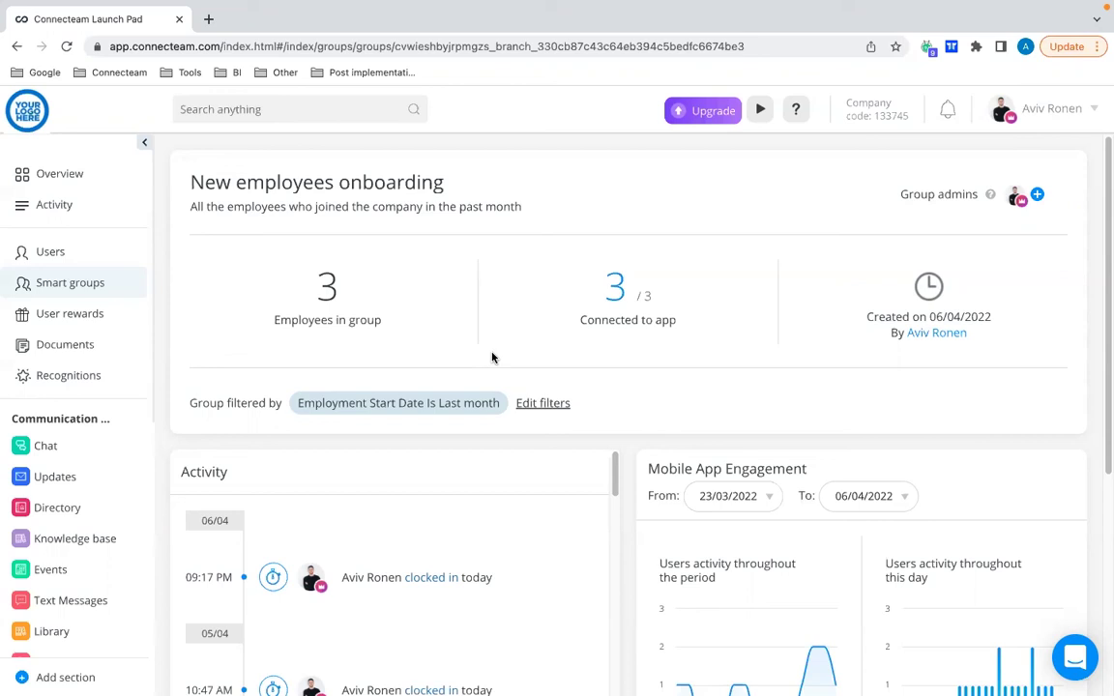
pyautogui.click(87, 285)
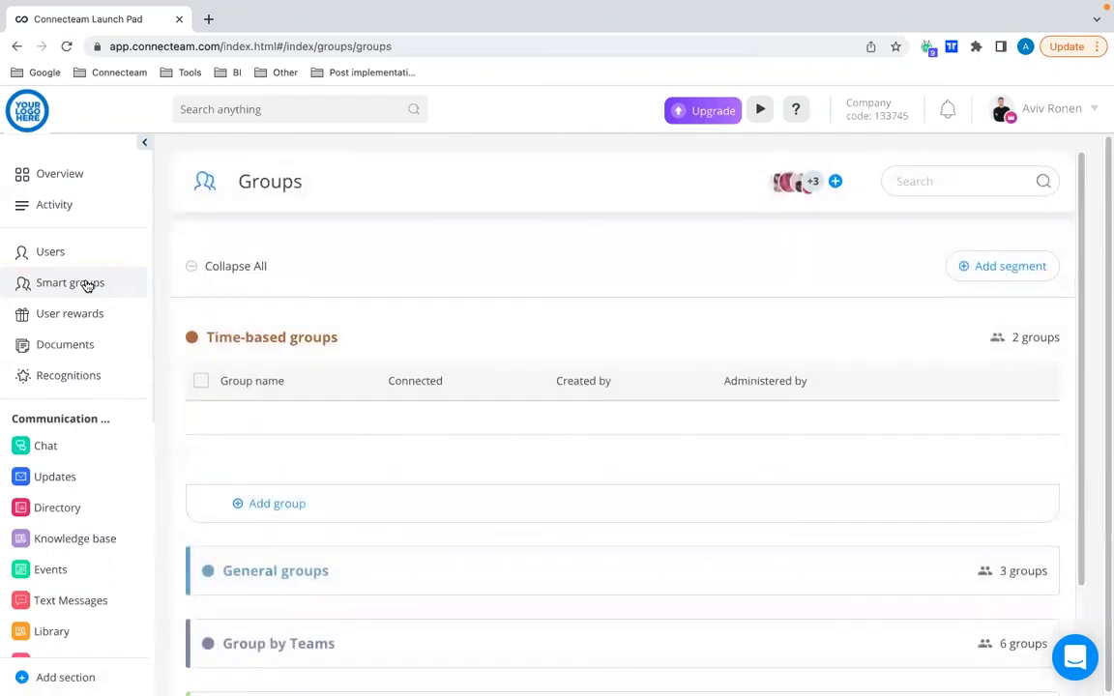